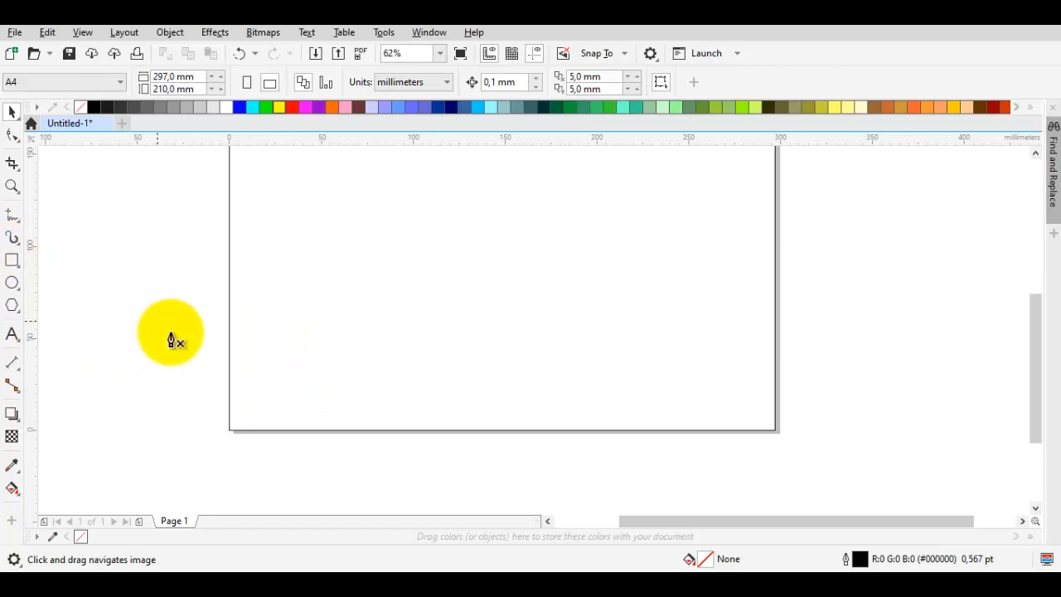
Step: Draw a closed hull-like shape about 397 mm wide across the lower part of the page with the Pen tool
{"action": "left_click_drag", "start_coordinate": [161, 345], "coordinate": [293, 367]}
{"action": "left_click_drag", "start_coordinate": [881, 324], "coordinate": [912, 345]}
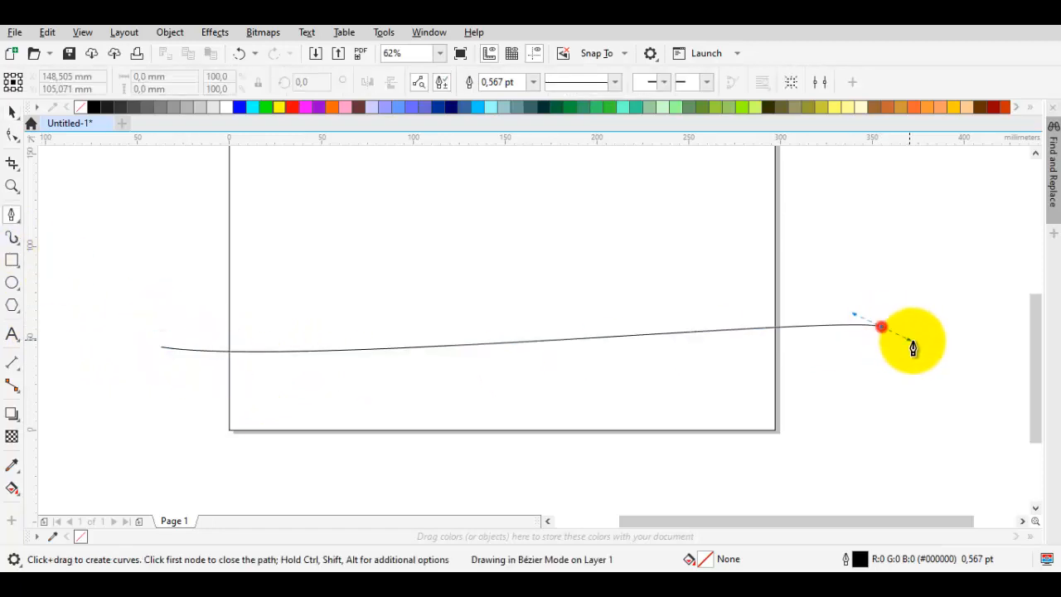
{"action": "left_click", "coordinate": [847, 447]}
{"action": "left_click", "coordinate": [625, 470]}
{"action": "left_click", "coordinate": [259, 483]}
{"action": "left_click", "coordinate": [174, 451]}
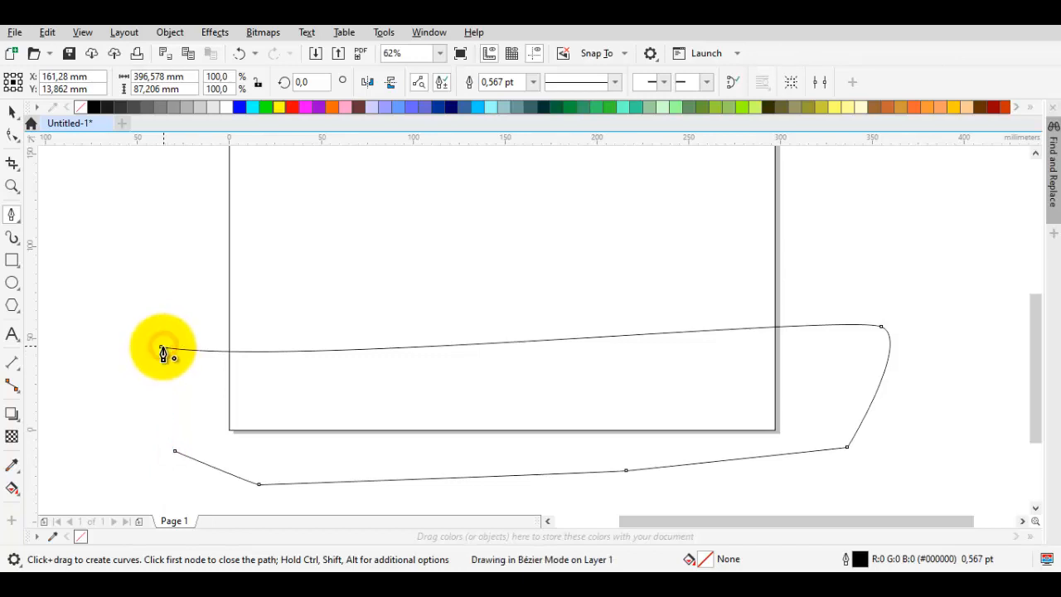
{"action": "left_click", "coordinate": [162, 347]}
Step: Draw a thin closed tapered shape about 245 mm wide inside the upper left of the large shape
{"action": "left_click_drag", "start_coordinate": [742, 256], "coordinate": [770, 229]}
{"action": "left_click_drag", "start_coordinate": [461, 285], "coordinate": [517, 262]}
{"action": "left_click", "coordinate": [284, 308]}
{"action": "left_click", "coordinate": [725, 354]}
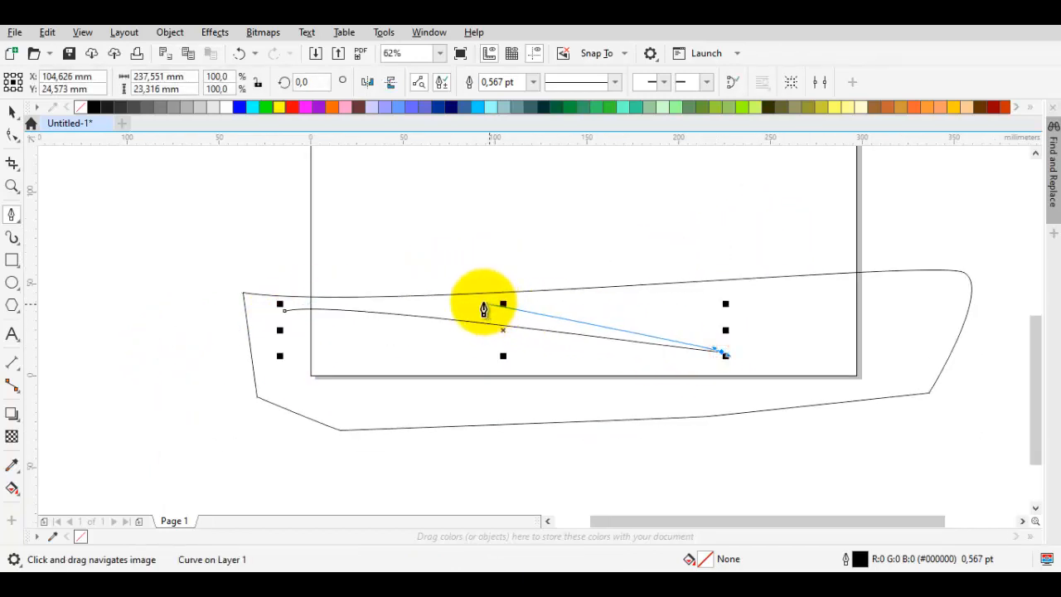
{"action": "left_click", "coordinate": [474, 299]}
{"action": "left_click", "coordinate": [271, 304]}
{"action": "left_click", "coordinate": [285, 310]}
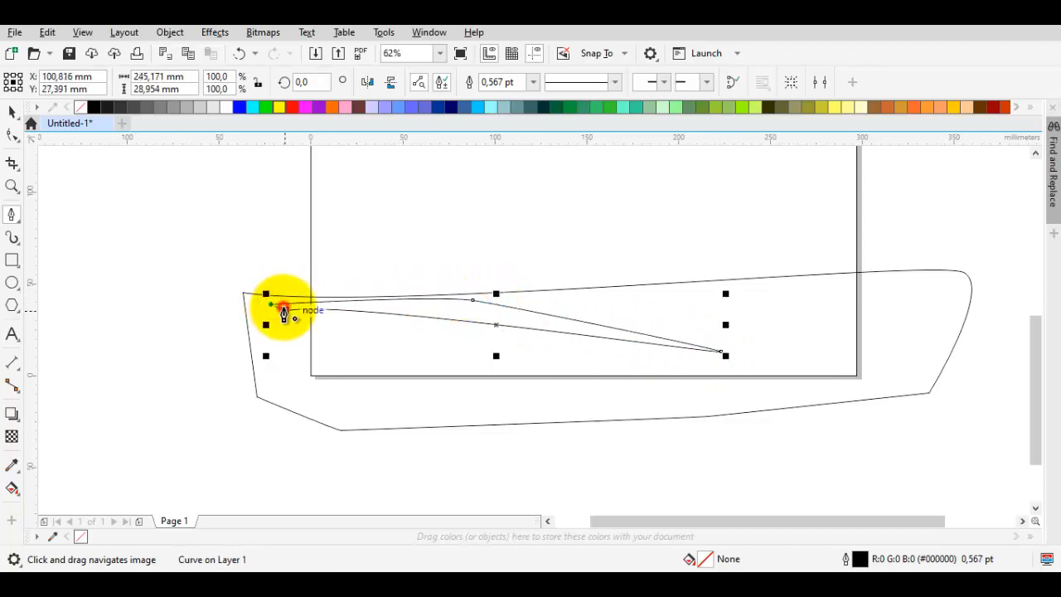
Step: Draw a closed crescent about 172 mm wide that overhangs the right end of the large shape
{"action": "left_click", "coordinate": [684, 317]}
{"action": "left_click", "coordinate": [918, 329]}
{"action": "left_click_drag", "start_coordinate": [960, 297], "coordinate": [864, 324]}
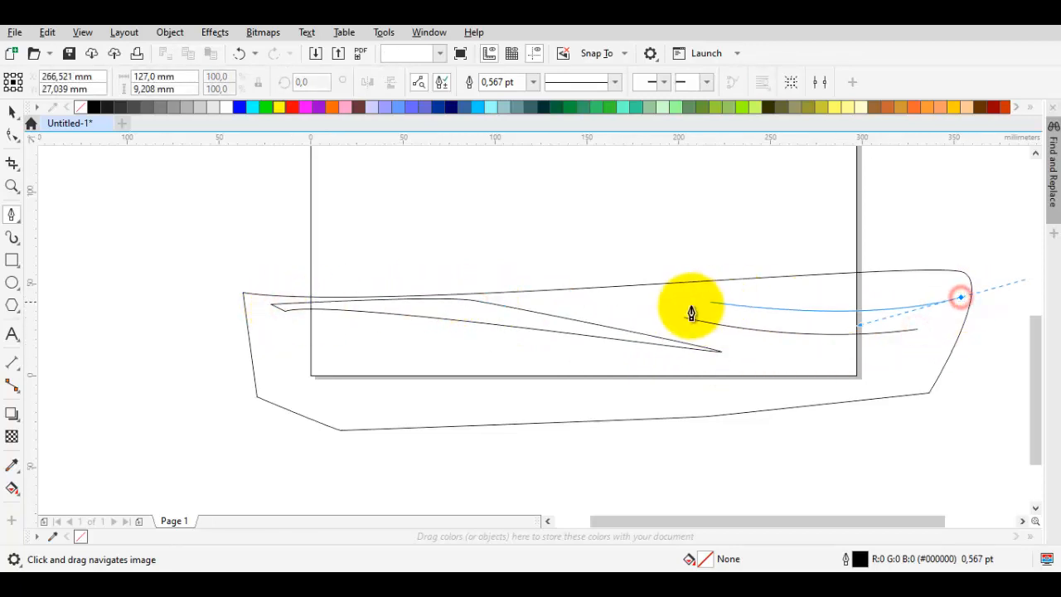
{"action": "left_click", "coordinate": [684, 317]}
Step: Draw a closed crescent about 191 mm wide below the tapered shape, starting just outside the large shape's left edge
{"action": "left_click_drag", "start_coordinate": [239, 343], "coordinate": [335, 390]}
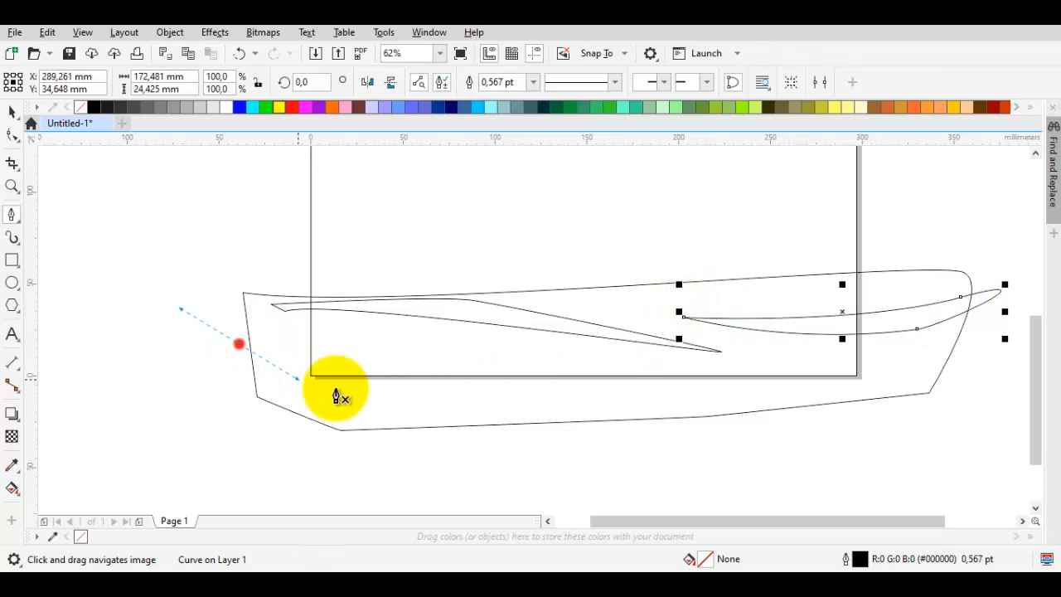
{"action": "left_click", "coordinate": [590, 352]}
{"action": "left_click_drag", "start_coordinate": [239, 343], "coordinate": [354, 458]}
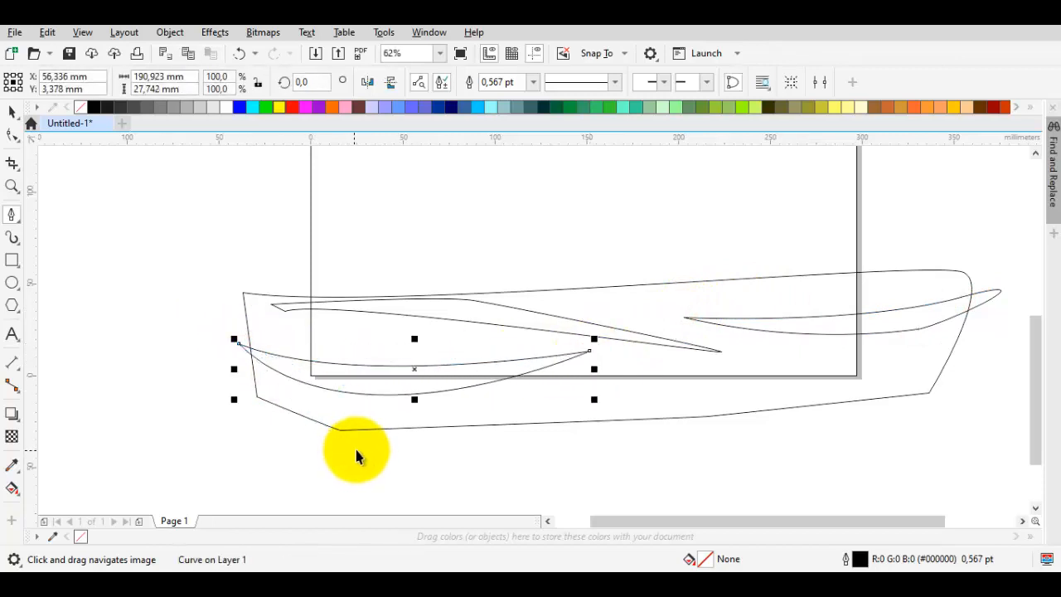
Step: Fill the right crescent with red #B20000 and the left crescent with dark red-brown #661100
{"action": "key", "text": "space"}
{"action": "left_click", "coordinate": [986, 107]}
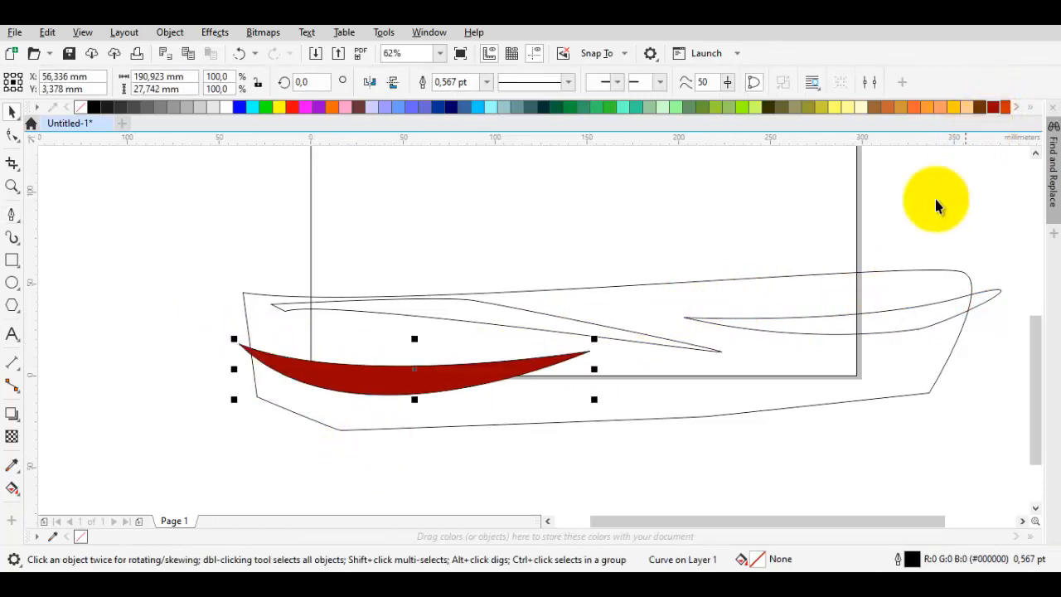
{"action": "left_click", "coordinate": [840, 330]}
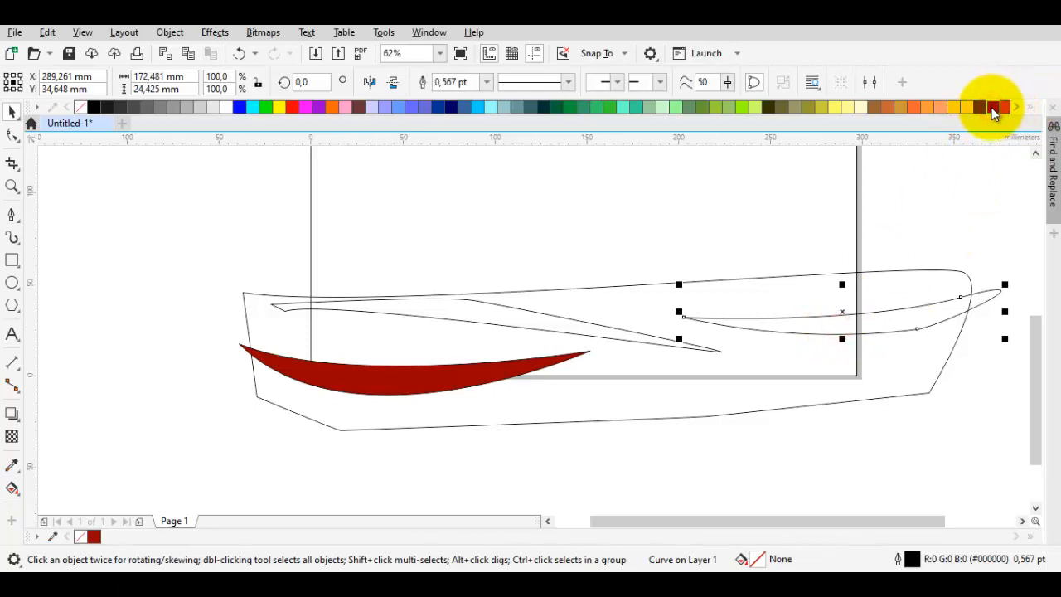
{"action": "left_click", "coordinate": [993, 109]}
{"action": "left_click", "coordinate": [934, 140]}
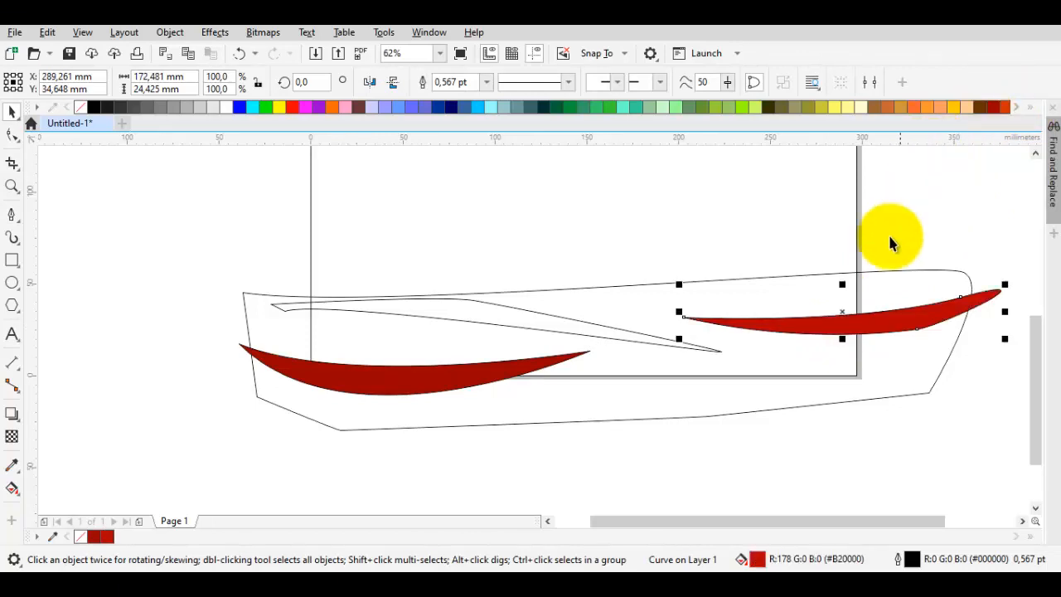
{"action": "left_click", "coordinate": [978, 110]}
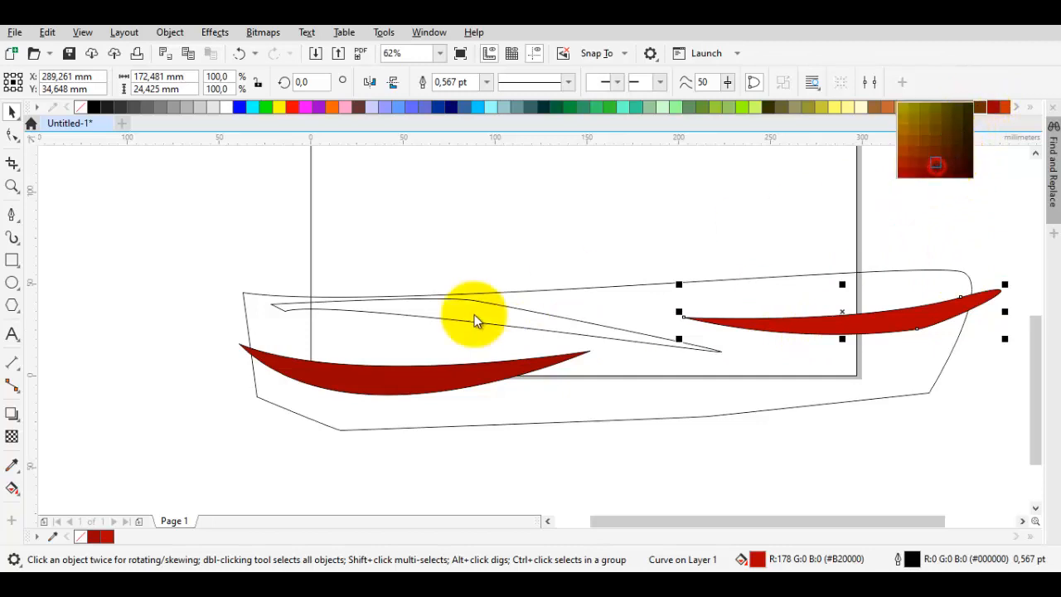
{"action": "left_click_drag", "start_coordinate": [327, 388], "coordinate": [329, 386]}
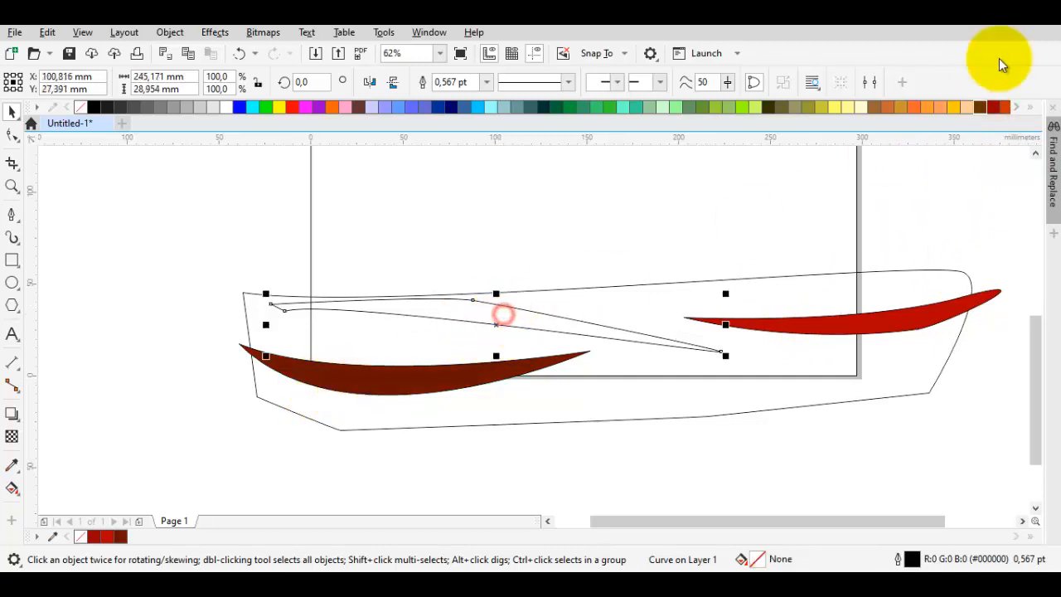
Step: Fill the thin tapered shape with brown #996633
{"action": "left_click", "coordinate": [988, 110]}
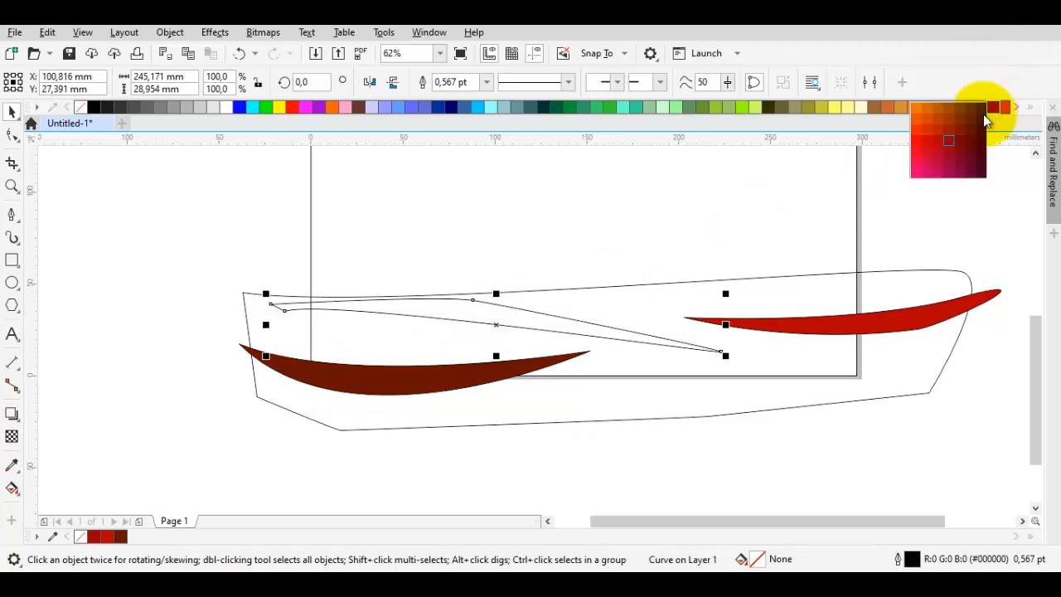
{"action": "left_click", "coordinate": [958, 135]}
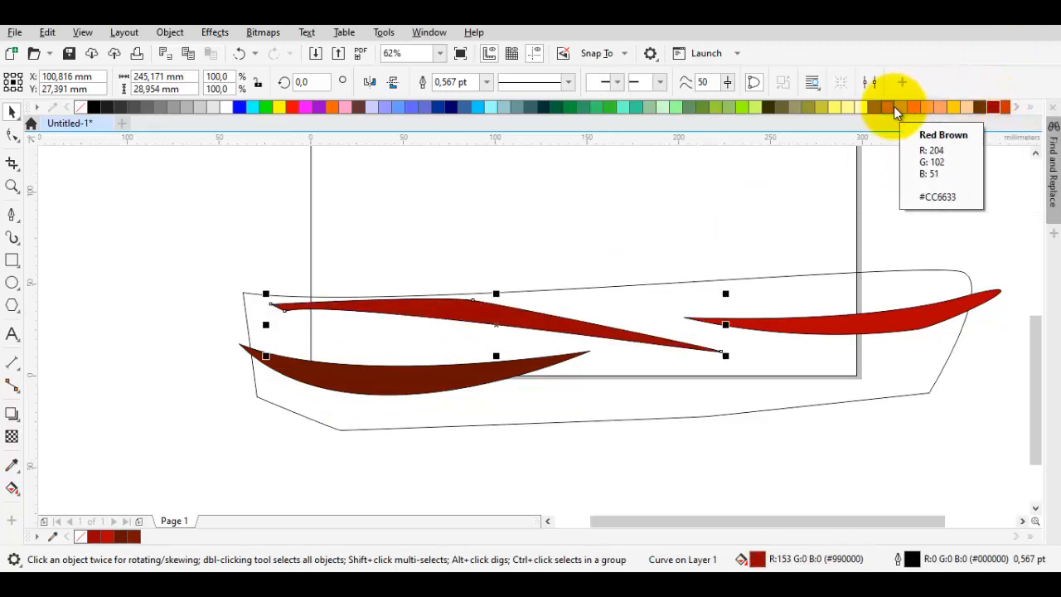
{"action": "left_click", "coordinate": [871, 108]}
{"action": "left_click", "coordinate": [891, 186]}
Step: Fill the large hull-like shape with bright red #D61100
{"action": "left_click", "coordinate": [879, 349]}
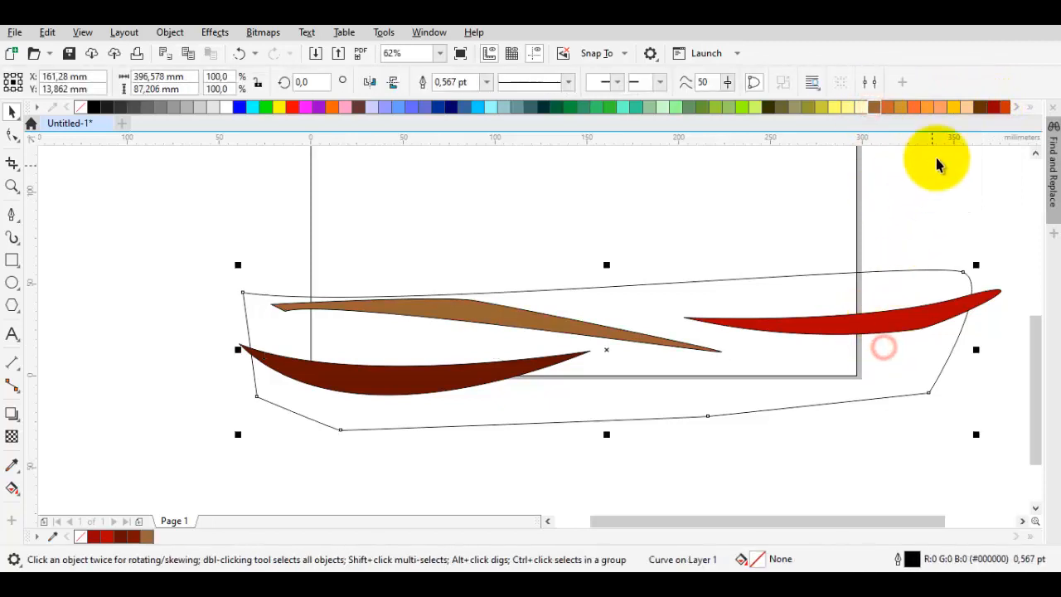
{"action": "left_click", "coordinate": [913, 114]}
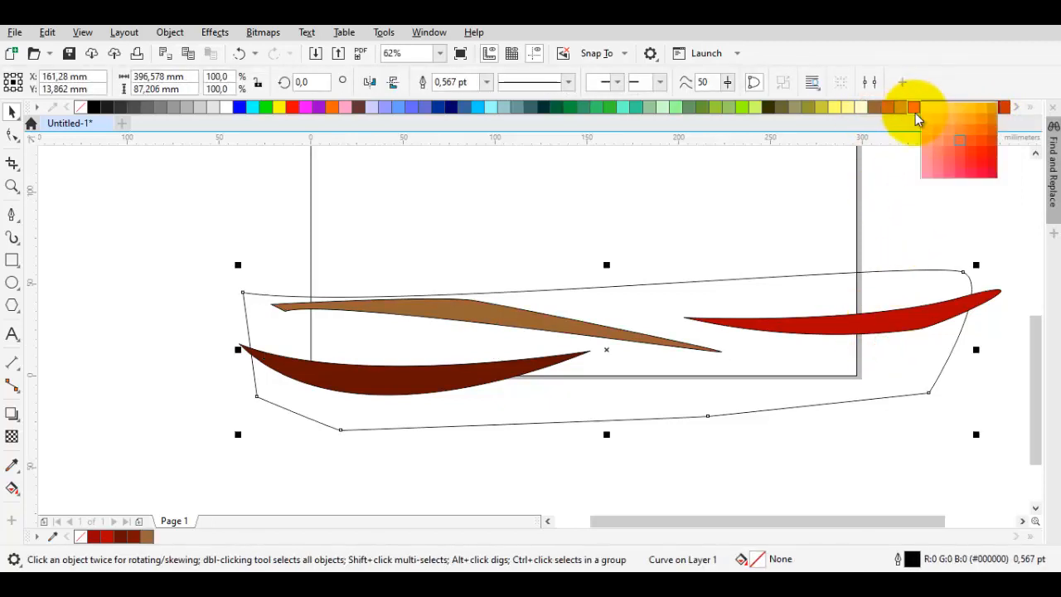
{"action": "left_click", "coordinate": [926, 187]}
{"action": "left_click", "coordinate": [926, 189]}
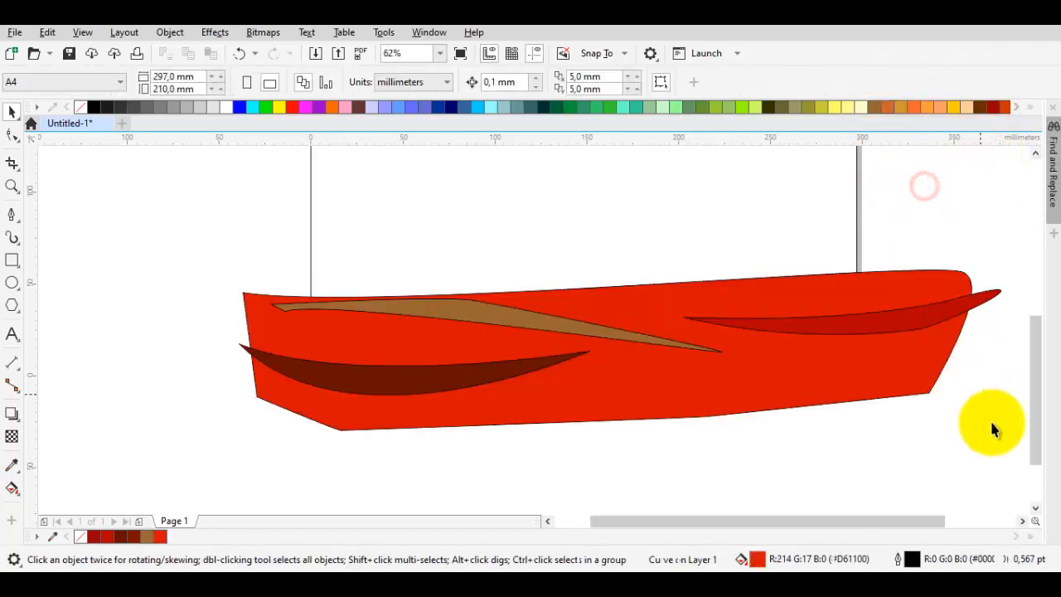
Step: Remove the outlines from all four red and brown shapes
{"action": "left_click_drag", "start_coordinate": [133, 216], "coordinate": [964, 470]}
{"action": "right_click", "coordinate": [80, 108]}
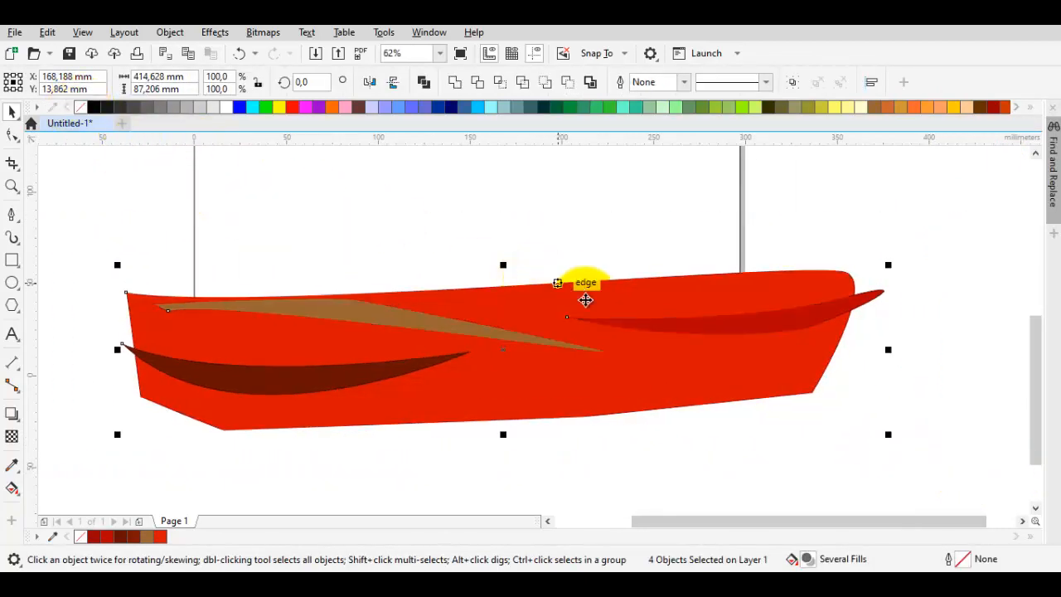
{"action": "left_click", "coordinate": [940, 379]}
Step: Shift the brown tapered shape slightly down and to the left and fade it upward with a fountain transparency
{"action": "left_click_drag", "start_coordinate": [548, 324], "coordinate": [689, 324]}
{"action": "left_click", "coordinate": [512, 310]}
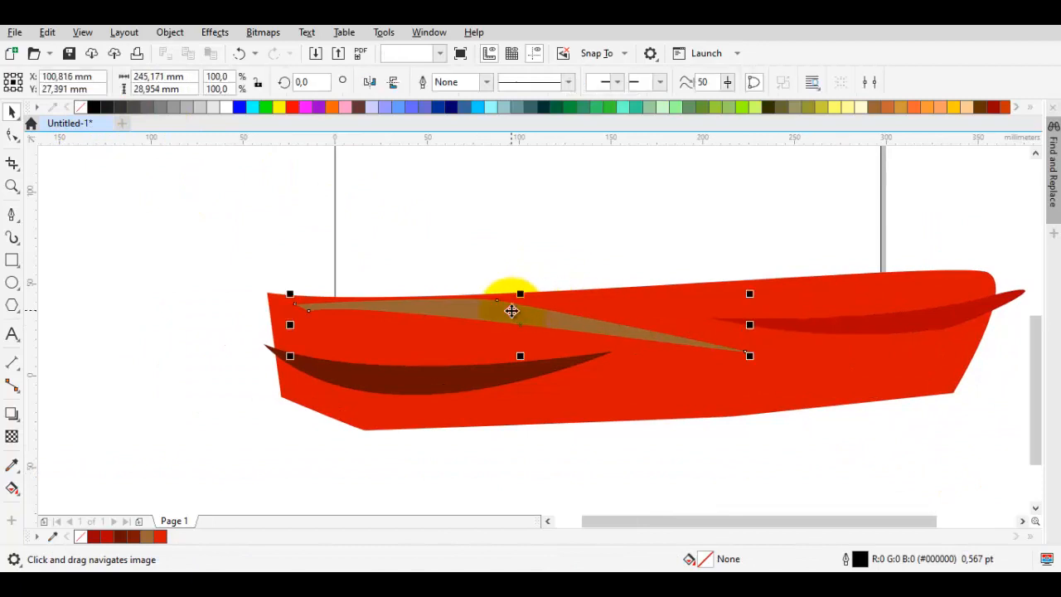
{"action": "left_click_drag", "start_coordinate": [472, 310], "coordinate": [483, 263]}
{"action": "left_click", "coordinate": [12, 436]}
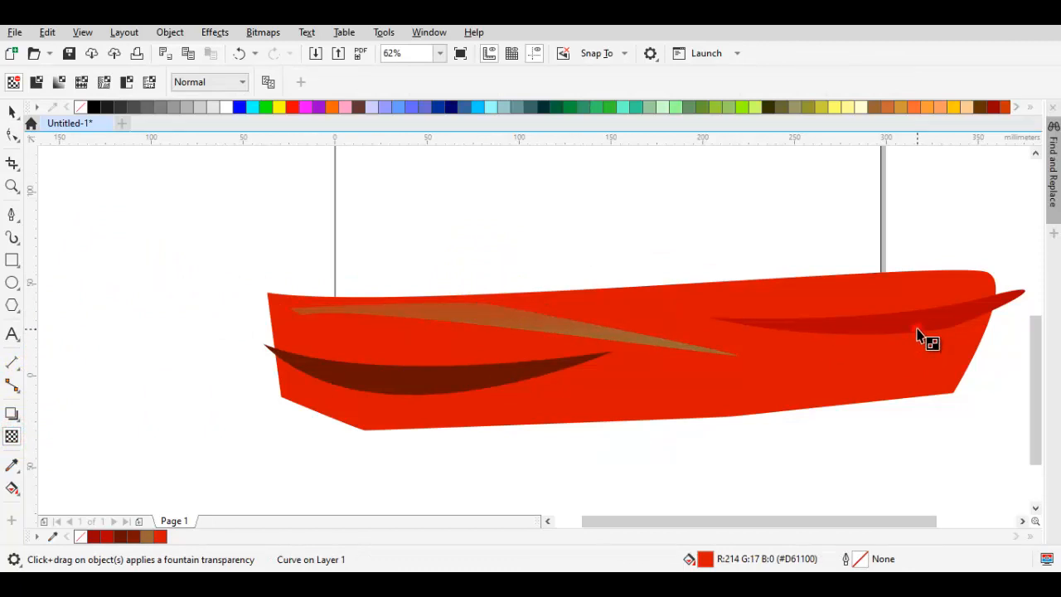
Step: Fade the right and left crescents upward with linear fountain transparencies
{"action": "left_click_drag", "start_coordinate": [920, 356], "coordinate": [920, 227]}
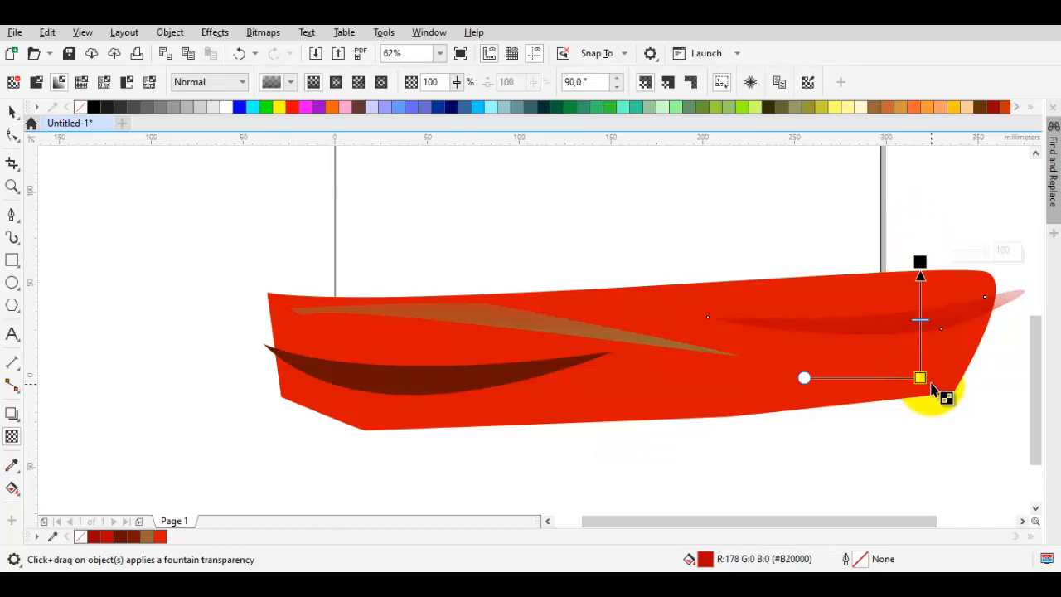
{"action": "left_click", "coordinate": [544, 341]}
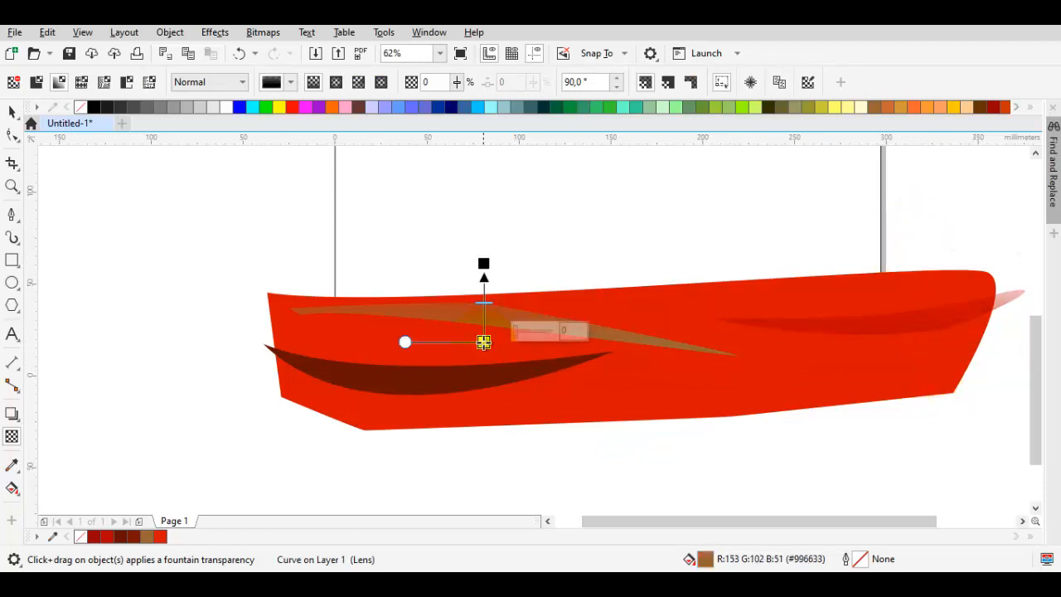
{"action": "left_click_drag", "start_coordinate": [471, 369], "coordinate": [466, 396]}
{"action": "left_click_drag", "start_coordinate": [486, 318], "coordinate": [485, 318]}
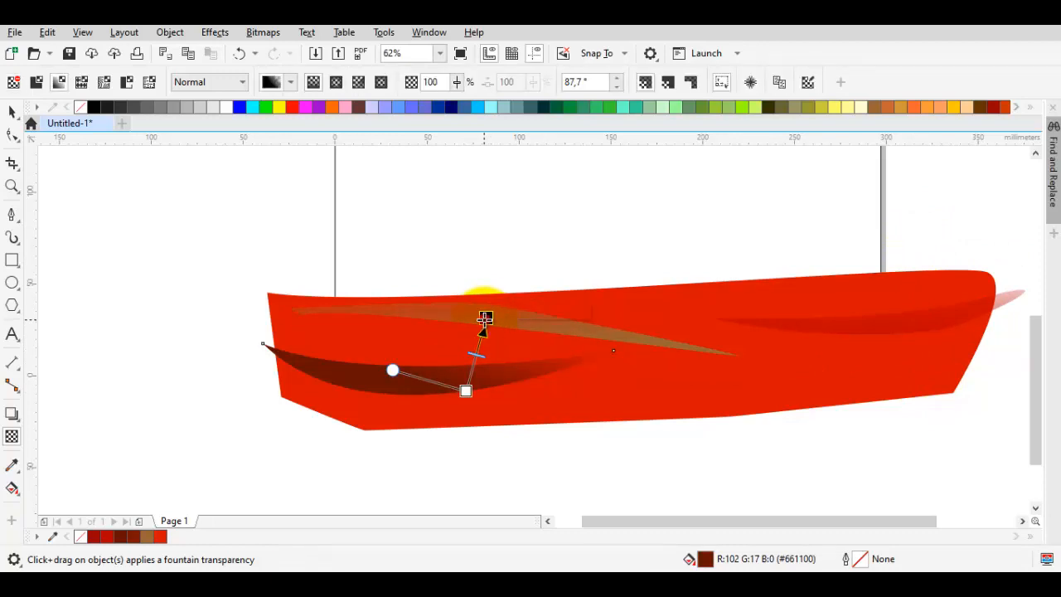
Step: Give the large shape a vertical fountain fill running from red at its base to light orange at its top
{"action": "left_click", "coordinate": [640, 292]}
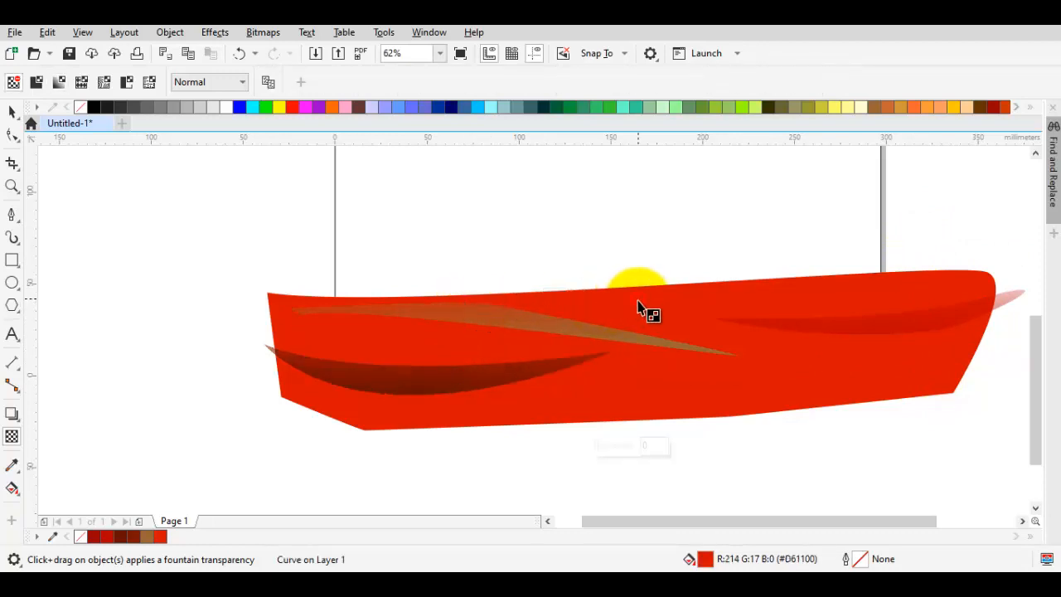
{"action": "key", "text": "space"}
{"action": "key", "text": "g"}
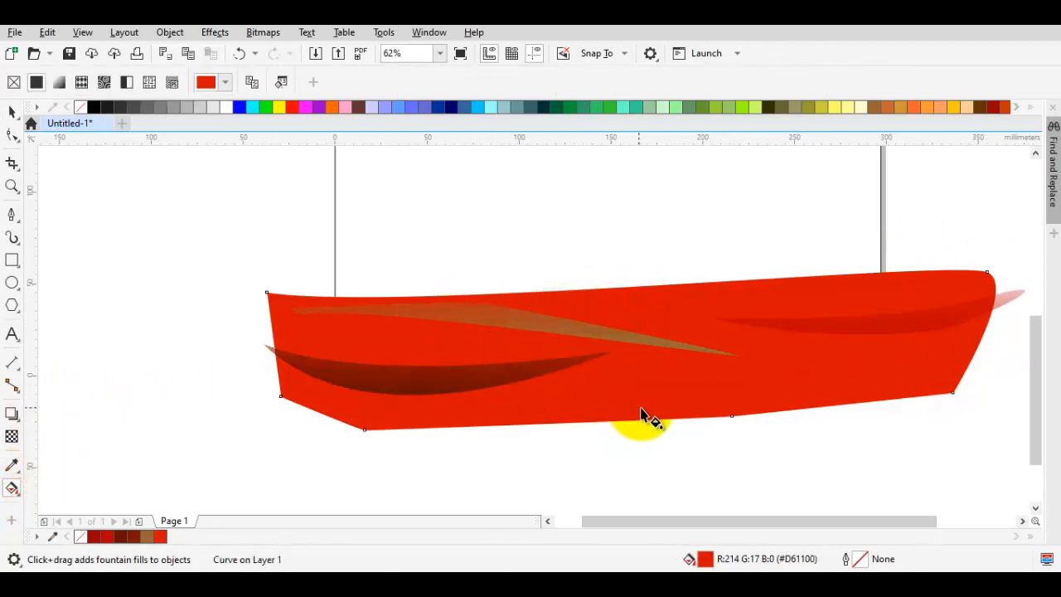
{"action": "left_click_drag", "start_coordinate": [648, 399], "coordinate": [645, 224]}
{"action": "left_click", "coordinate": [669, 218]}
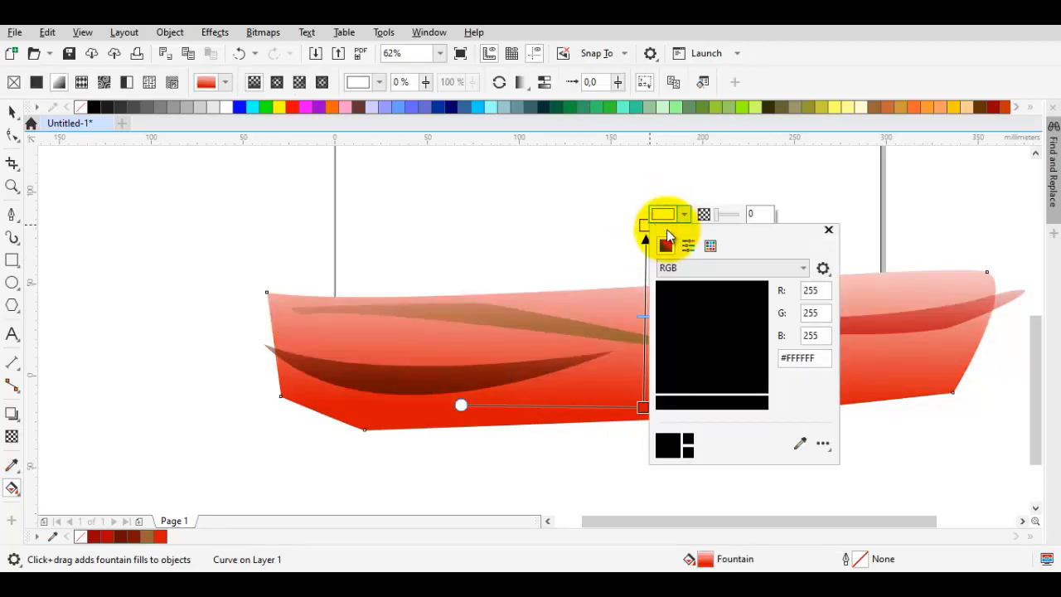
{"action": "left_click", "coordinate": [664, 217]}
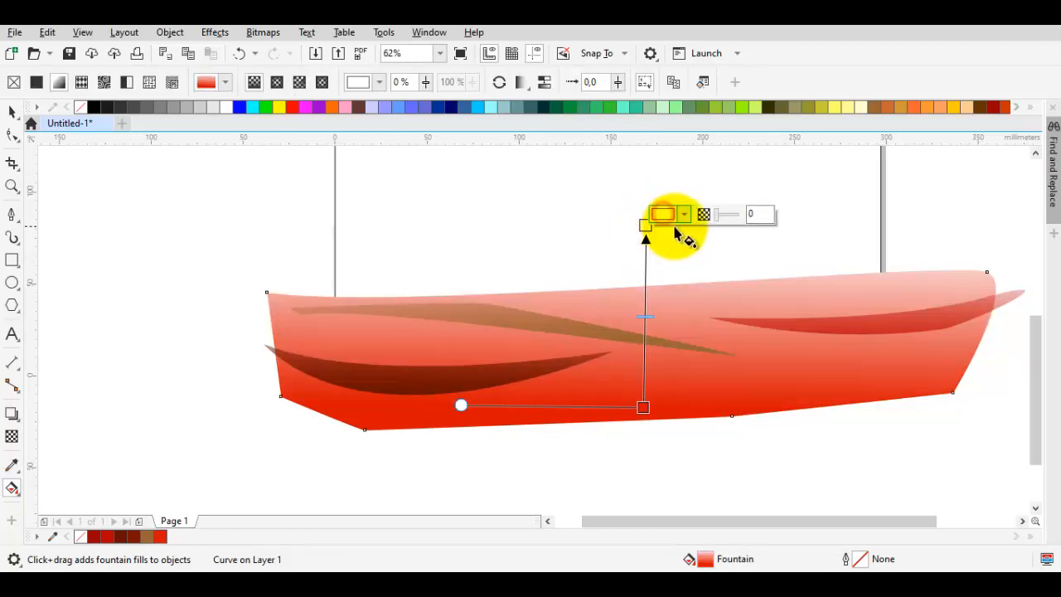
{"action": "left_click", "coordinate": [941, 109]}
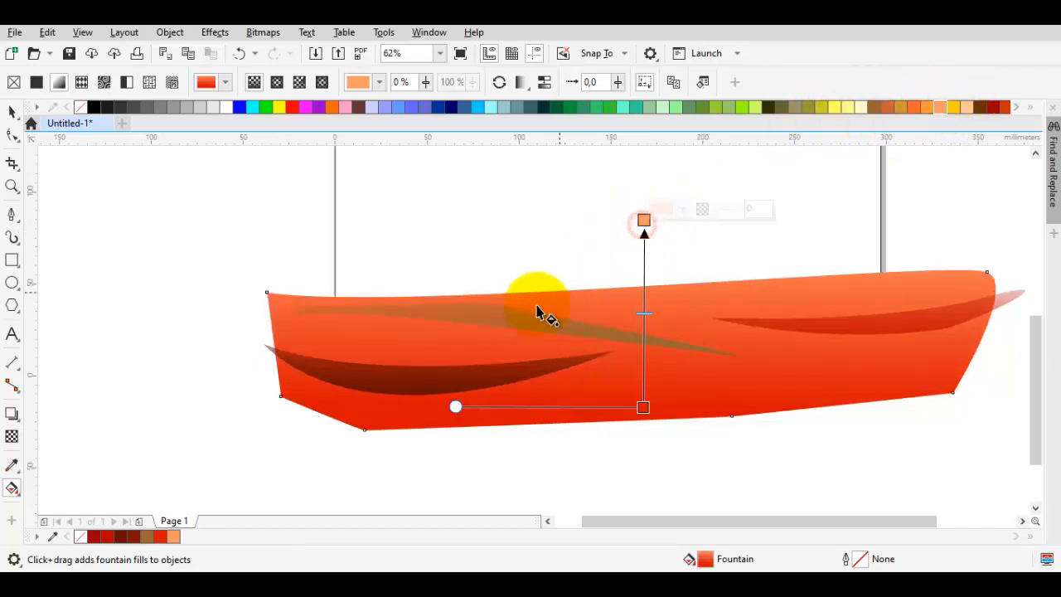
Step: Recolour the thin tapered shape to dark brown
{"action": "left_click", "coordinate": [539, 322]}
{"action": "key", "text": "space"}
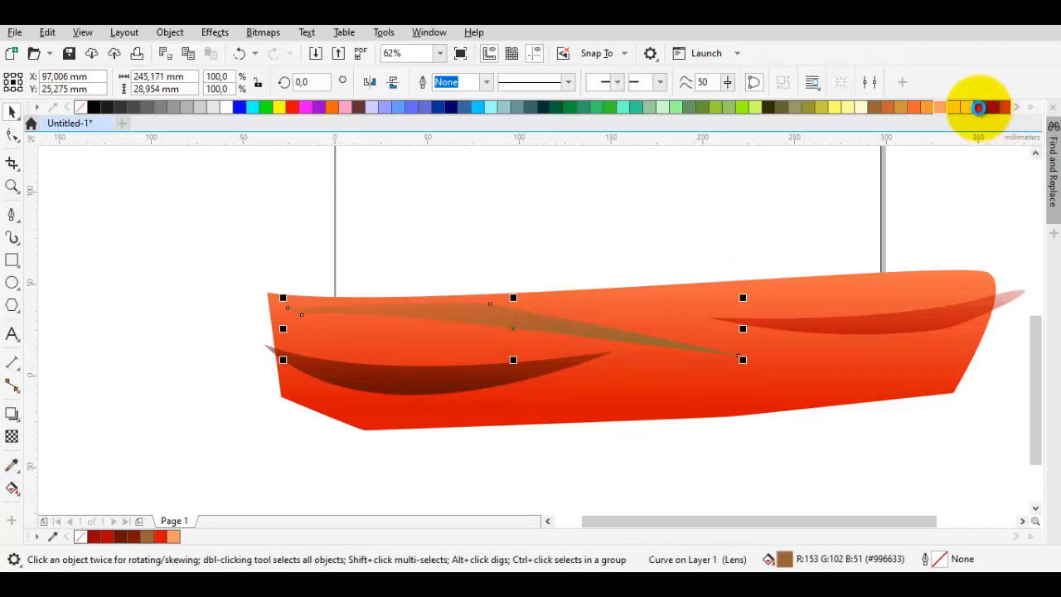
{"action": "left_click", "coordinate": [979, 108]}
{"action": "key", "text": "g"}
{"action": "left_click", "coordinate": [657, 236]}
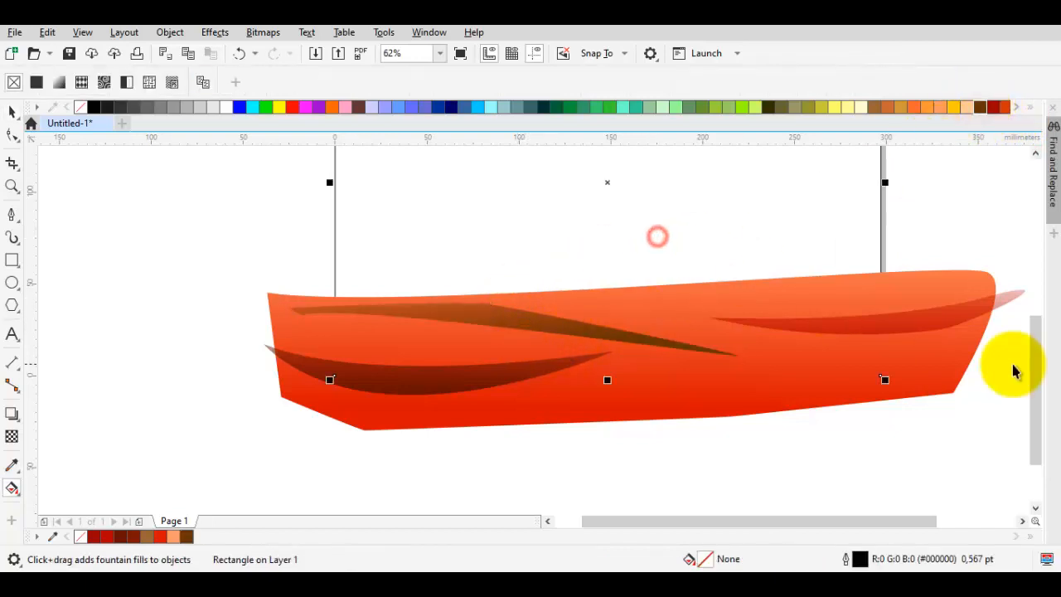
Step: Select the large shape with its tapered shape and both crescents and group the four objects
{"action": "key", "text": "space"}
{"action": "left_click_drag", "start_coordinate": [908, 370], "coordinate": [890, 380]}
{"action": "scroll", "coordinate": [878, 369], "scroll_direction": "down", "scroll_amount": 1}
{"action": "left_click_drag", "start_coordinate": [463, 298], "coordinate": [775, 370]}
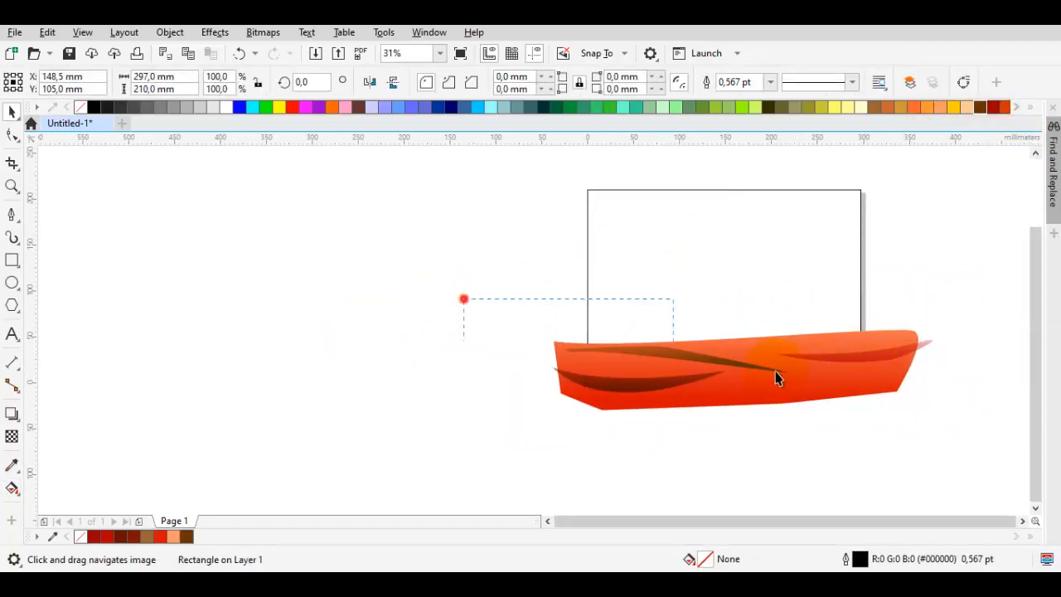
{"action": "left_click_drag", "start_coordinate": [985, 428], "coordinate": [985, 429]}
{"action": "right_click", "coordinate": [860, 391]}
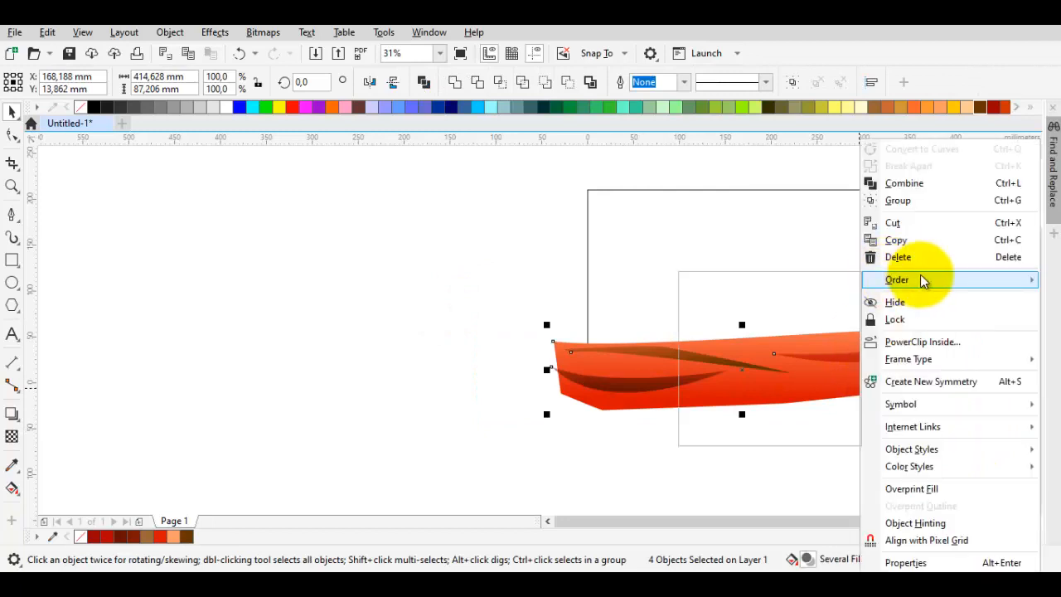
{"action": "left_click", "coordinate": [898, 200]}
Step: PowerClip the grouped red shapes inside the page-sized rectangle and deselect them
{"action": "right_click", "coordinate": [861, 357]}
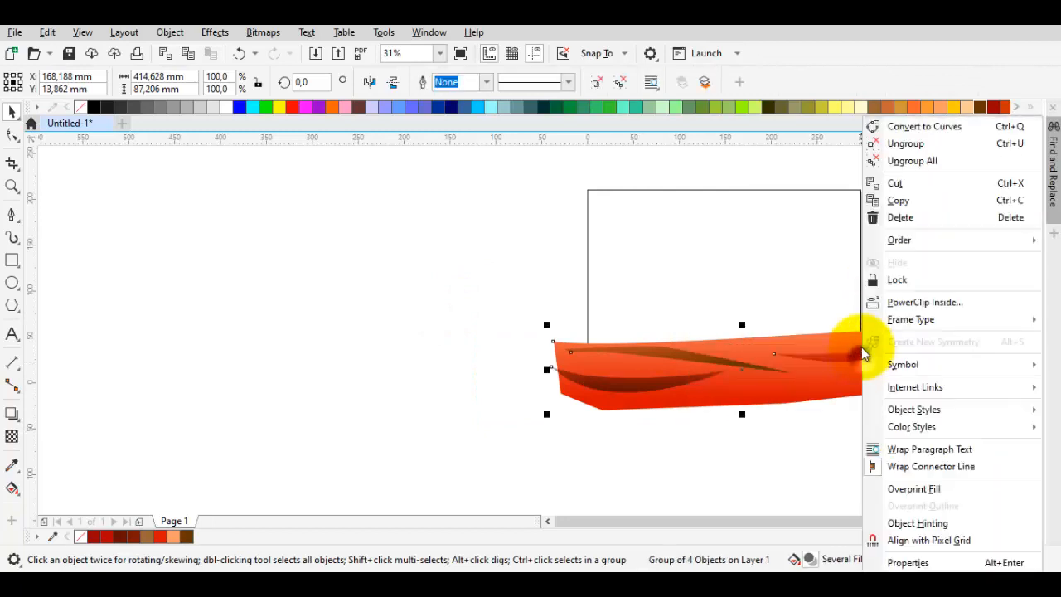
{"action": "mouse_move", "coordinate": [908, 239]}
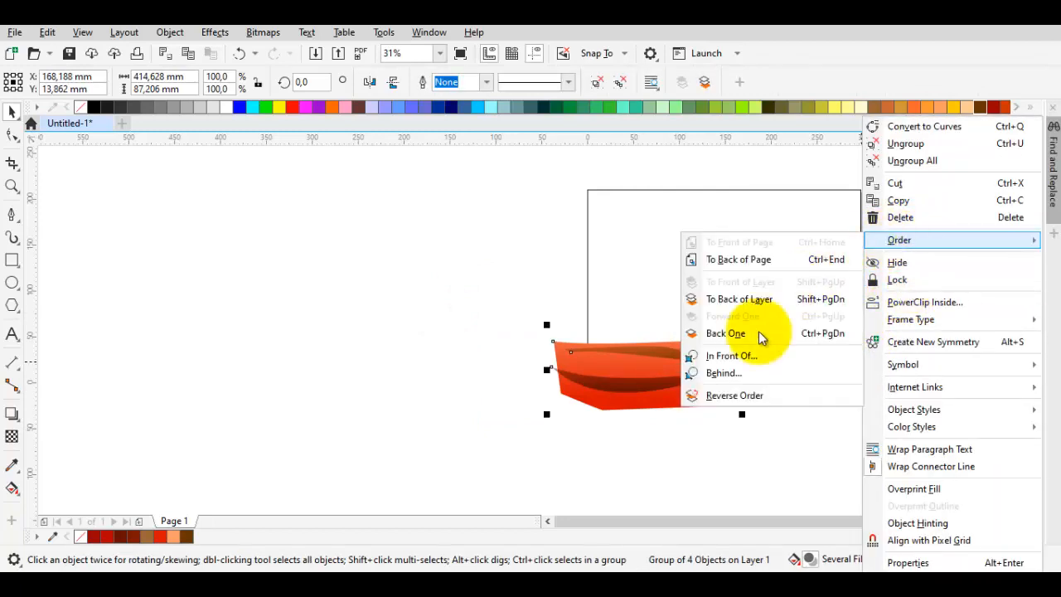
{"action": "left_click", "coordinate": [737, 355]}
{"action": "right_click", "coordinate": [802, 347]}
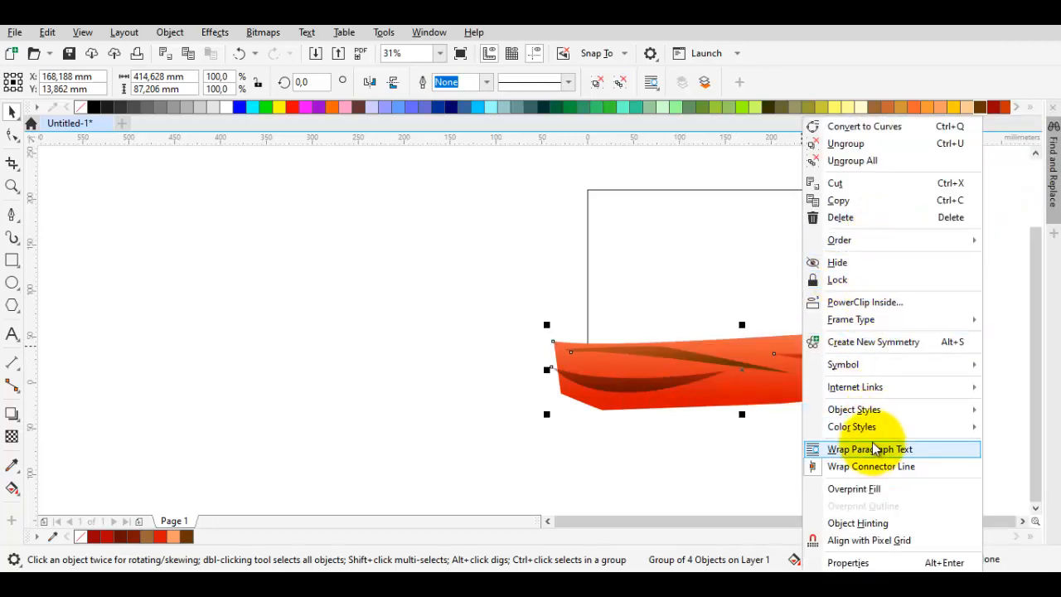
{"action": "left_click", "coordinate": [854, 302]}
{"action": "left_click", "coordinate": [926, 296]}
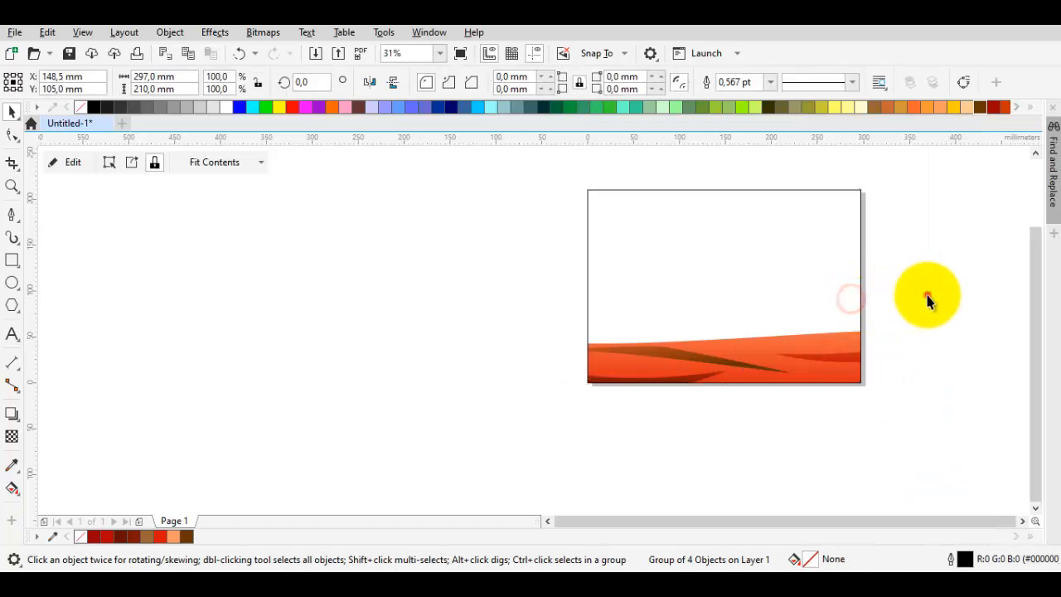
{"action": "scroll", "coordinate": [645, 389], "scroll_direction": "up", "scroll_amount": 5}
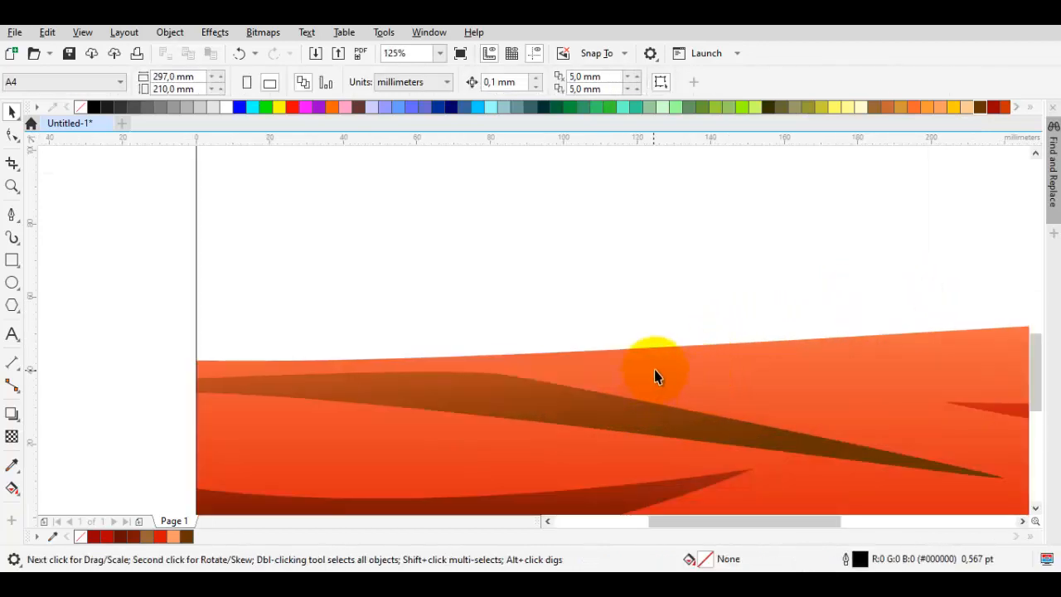
{"action": "scroll", "coordinate": [638, 373], "scroll_direction": "down", "scroll_amount": 5}
{"action": "left_click", "coordinate": [769, 339]}
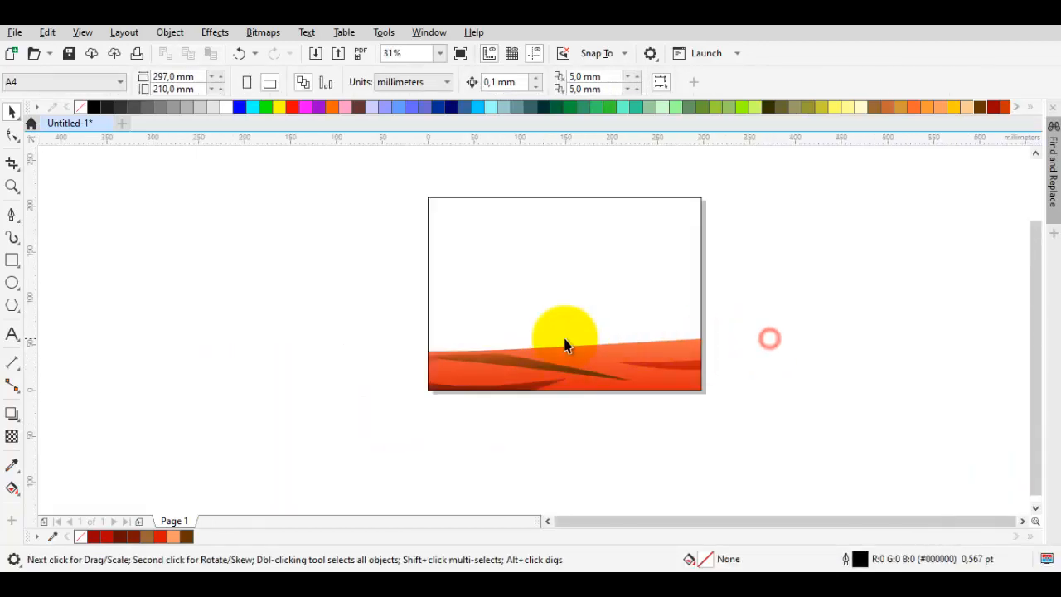
Step: Start a Pen outline above the red ground, curving from outside the page's left edge to about 31 mm inside it
{"action": "key", "text": "space"}
{"action": "scroll", "coordinate": [439, 335], "scroll_direction": "up", "scroll_amount": 2}
{"action": "left_click_drag", "start_coordinate": [441, 335], "coordinate": [389, 328]}
{"action": "left_click_drag", "start_coordinate": [255, 335], "coordinate": [342, 353]}
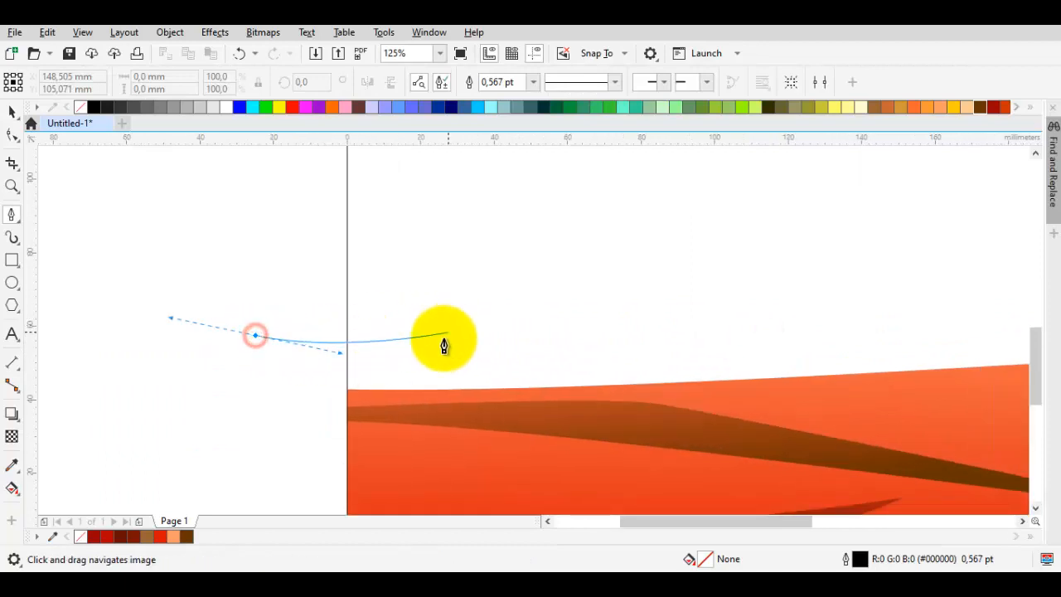
{"action": "left_click", "coordinate": [461, 347]}
{"action": "left_click_drag", "start_coordinate": [539, 347], "coordinate": [690, 327]}
{"action": "left_click_drag", "start_coordinate": [722, 324], "coordinate": [829, 348]}
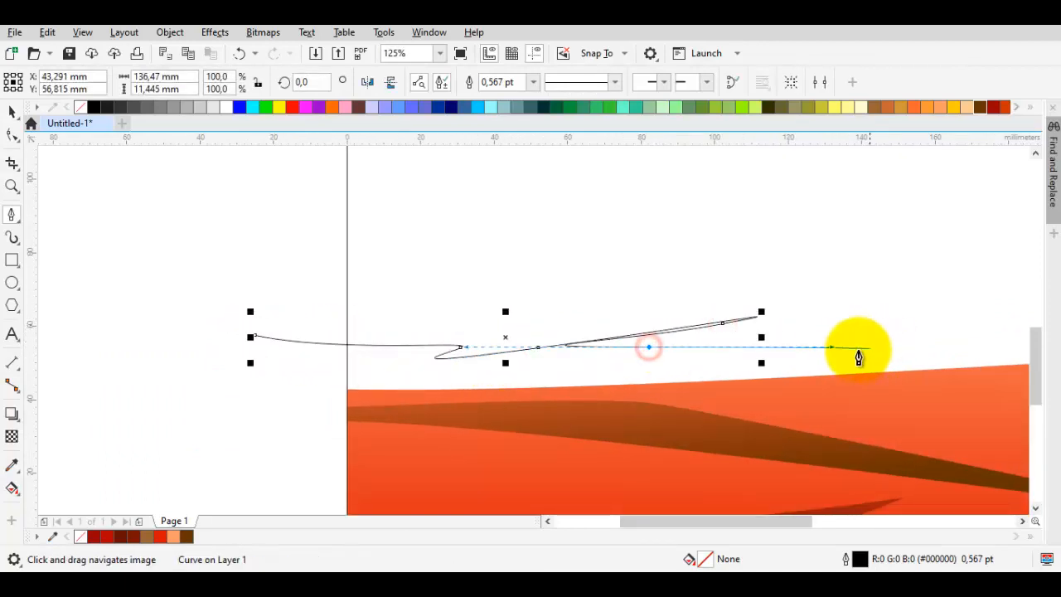
{"action": "key", "text": "ctrl+z"}
{"action": "key", "text": "ctrl+z"}
{"action": "key", "text": "ctrl+z"}
Step: Extend the outline with a pointed, hooked wave crest to about mid-page, reaching a width of about 171 mm
{"action": "left_click_drag", "start_coordinate": [624, 351], "coordinate": [682, 365]}
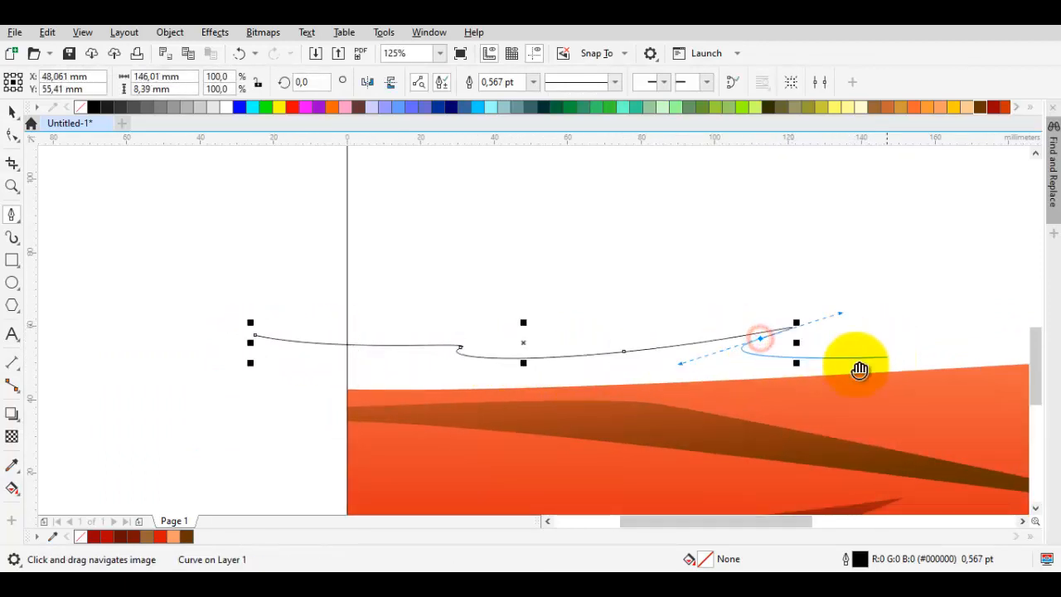
{"action": "left_click_drag", "start_coordinate": [859, 366], "coordinate": [746, 377]}
{"action": "left_click_drag", "start_coordinate": [771, 358], "coordinate": [964, 321]}
{"action": "left_click_drag", "start_coordinate": [928, 322], "coordinate": [547, 333]}
{"action": "key", "text": "ctrl+z"}
{"action": "left_click_drag", "start_coordinate": [455, 367], "coordinate": [542, 374]}
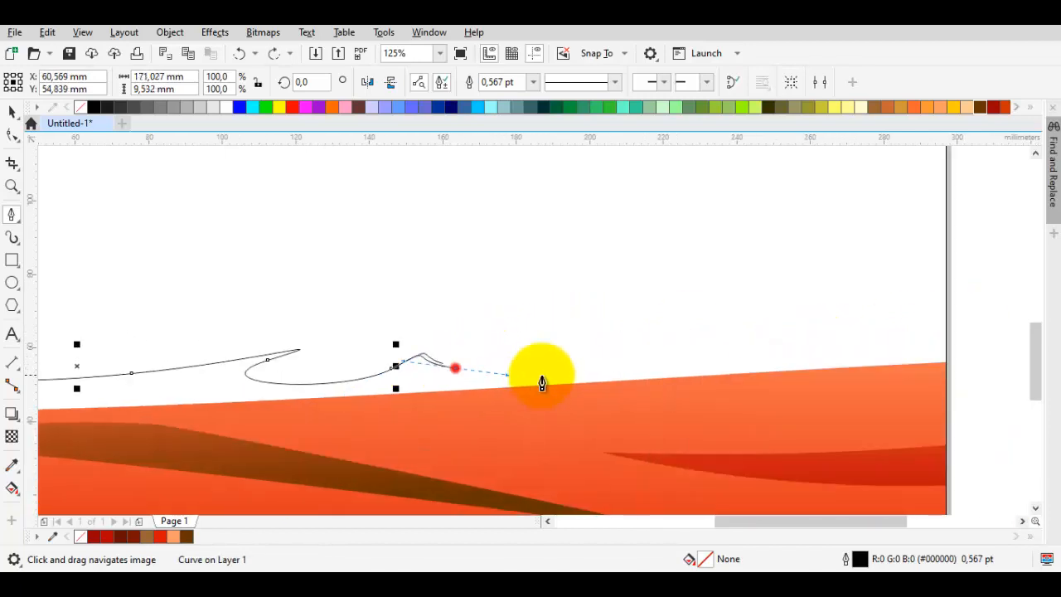
{"action": "left_click_drag", "start_coordinate": [622, 363], "coordinate": [549, 380]}
{"action": "key", "text": "ctrl+z"}
{"action": "key", "text": "ctrl+z"}
{"action": "left_click_drag", "start_coordinate": [455, 369], "coordinate": [502, 382]}
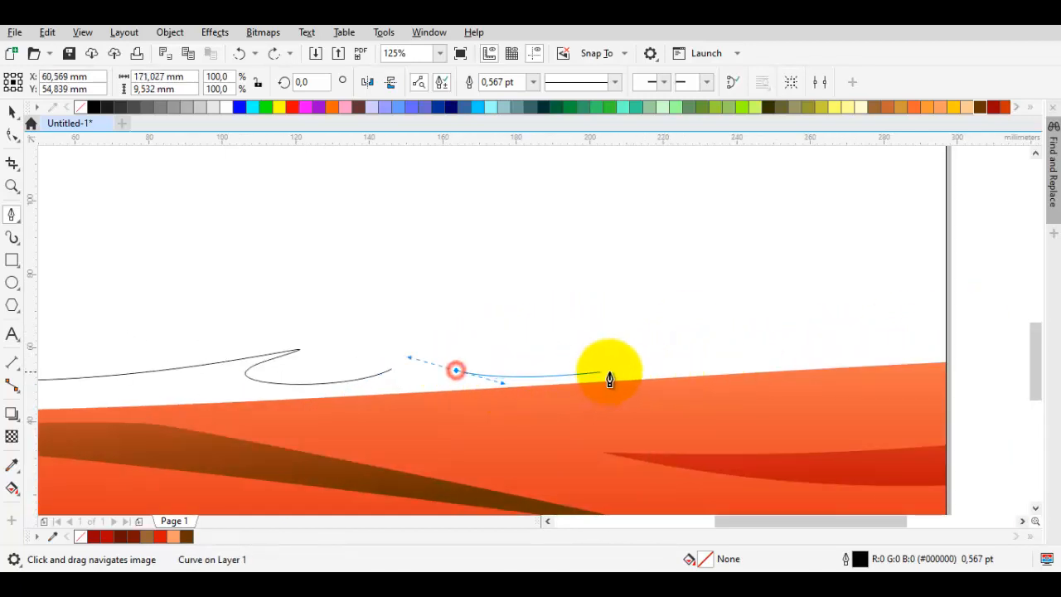
{"action": "left_click_drag", "start_coordinate": [609, 371], "coordinate": [647, 365]}
{"action": "left_click_drag", "start_coordinate": [791, 349], "coordinate": [735, 361]}
{"action": "key", "text": "ctrl+z"}
{"action": "key", "text": "ctrl+z"}
{"action": "key", "text": "ctrl+z"}
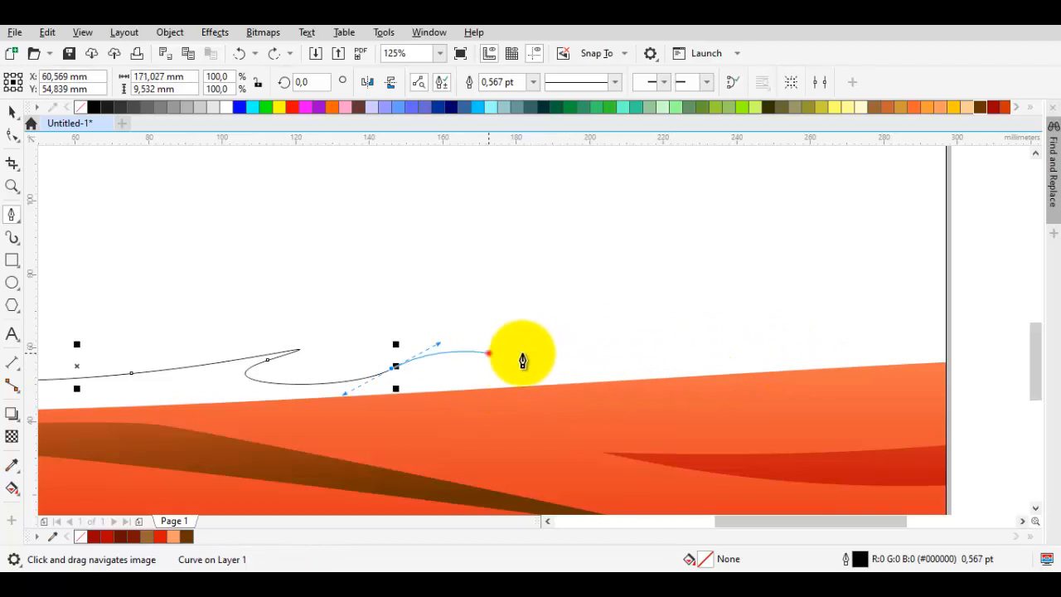
Step: Continue the wavy edge past the page's right side and close the outline across the red ground, about 407 by 59 mm overall
{"action": "left_click_drag", "start_coordinate": [488, 353], "coordinate": [641, 324]}
{"action": "left_click_drag", "start_coordinate": [887, 341], "coordinate": [910, 368]}
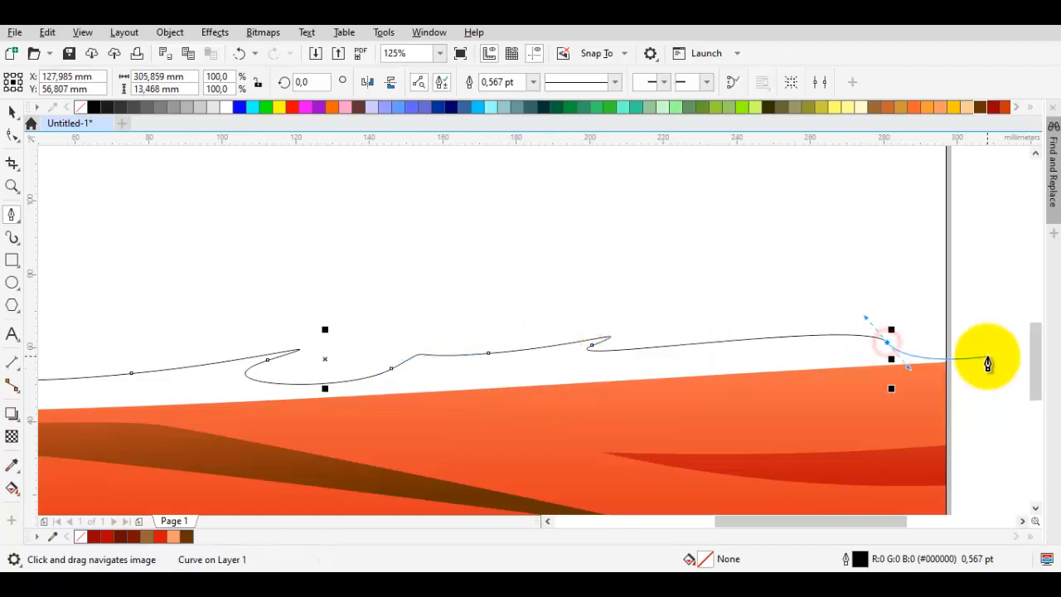
{"action": "scroll", "coordinate": [980, 344], "scroll_direction": "down", "scroll_amount": 2}
{"action": "left_click", "coordinate": [301, 440]}
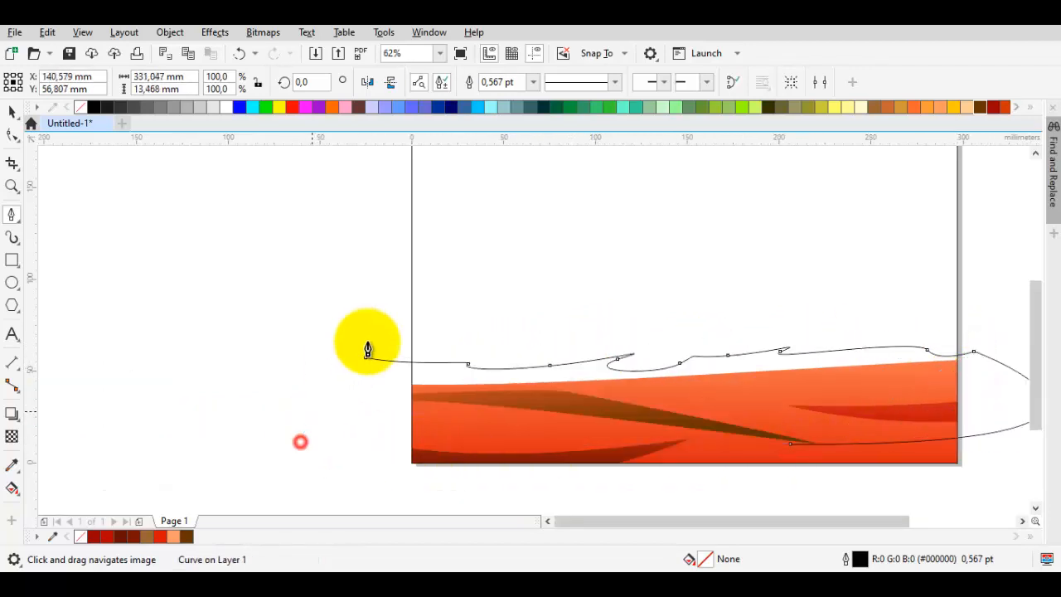
{"action": "left_click", "coordinate": [365, 358]}
Step: Fill the closed wavy shape with green #669933 and remove its outline
{"action": "left_click", "coordinate": [770, 105]}
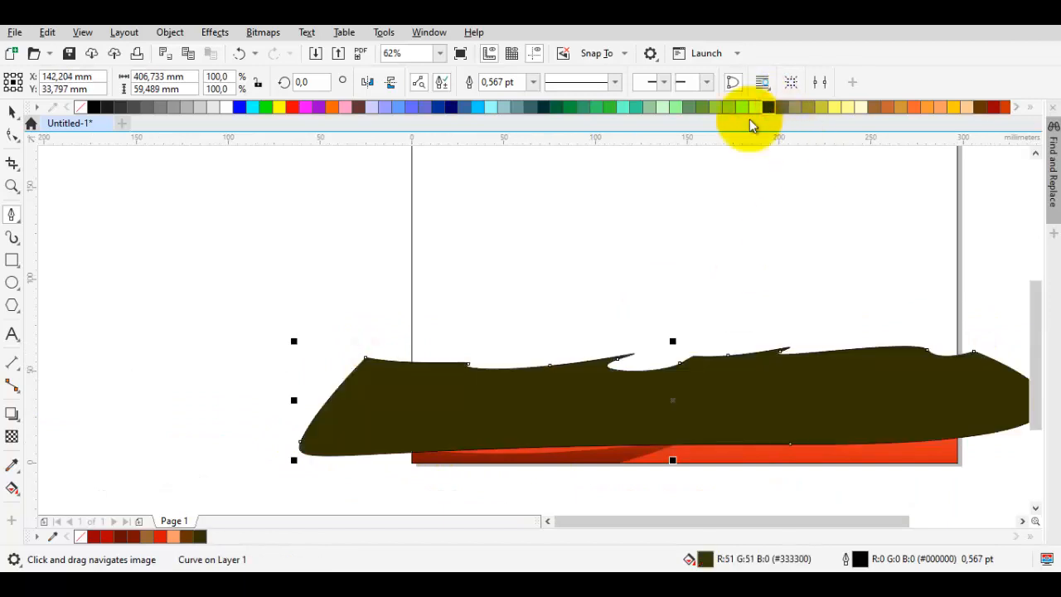
{"action": "left_click", "coordinate": [701, 105]}
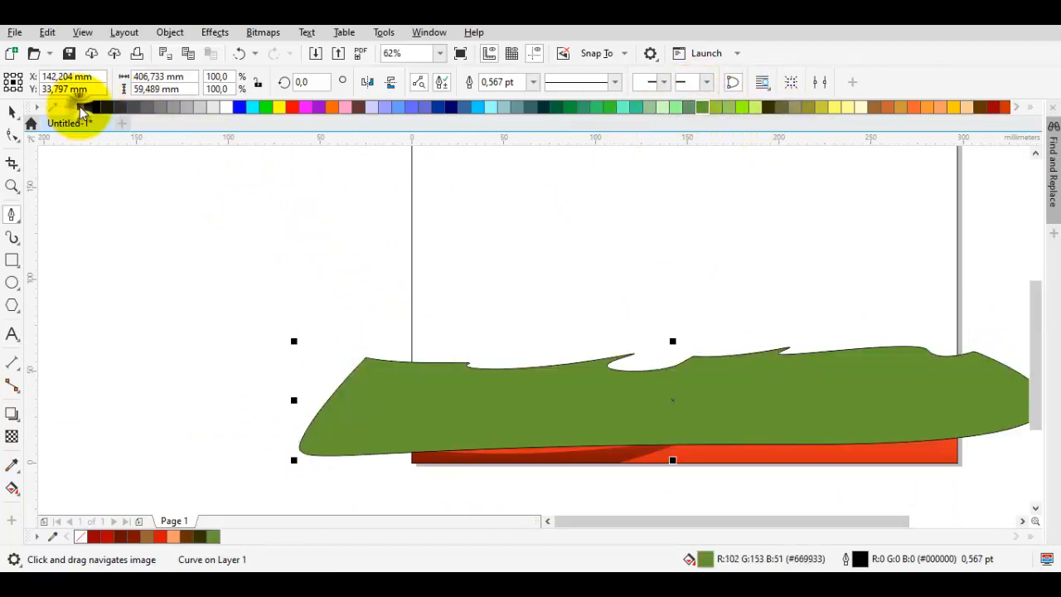
{"action": "right_click", "coordinate": [80, 108]}
Step: PowerClip the green shape inside the page rectangle and send it behind the red ground
{"action": "right_click", "coordinate": [447, 371]}
{"action": "mouse_move", "coordinate": [545, 241]}
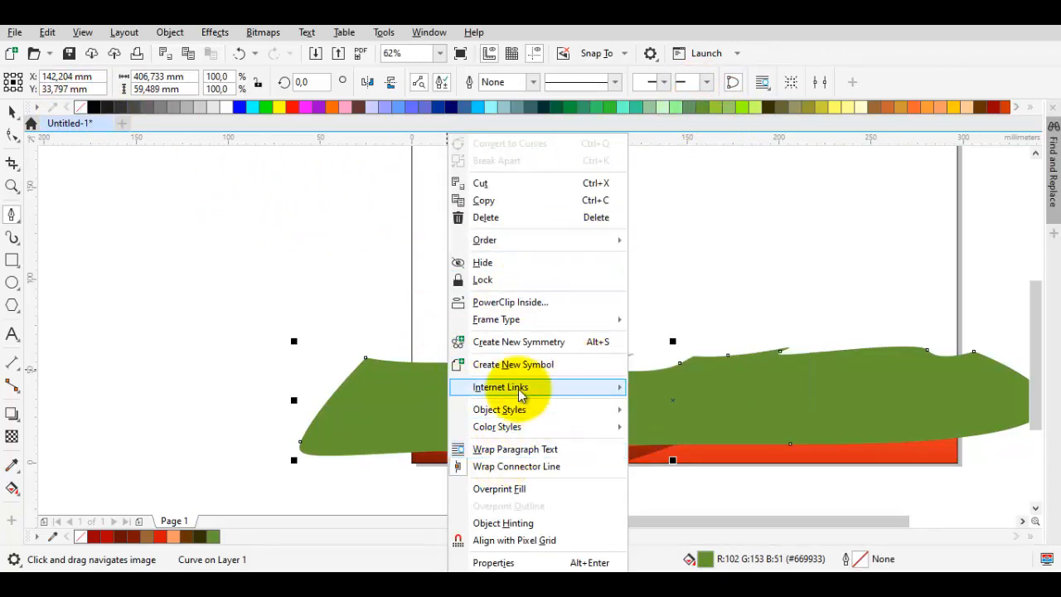
{"action": "left_click", "coordinate": [557, 308]}
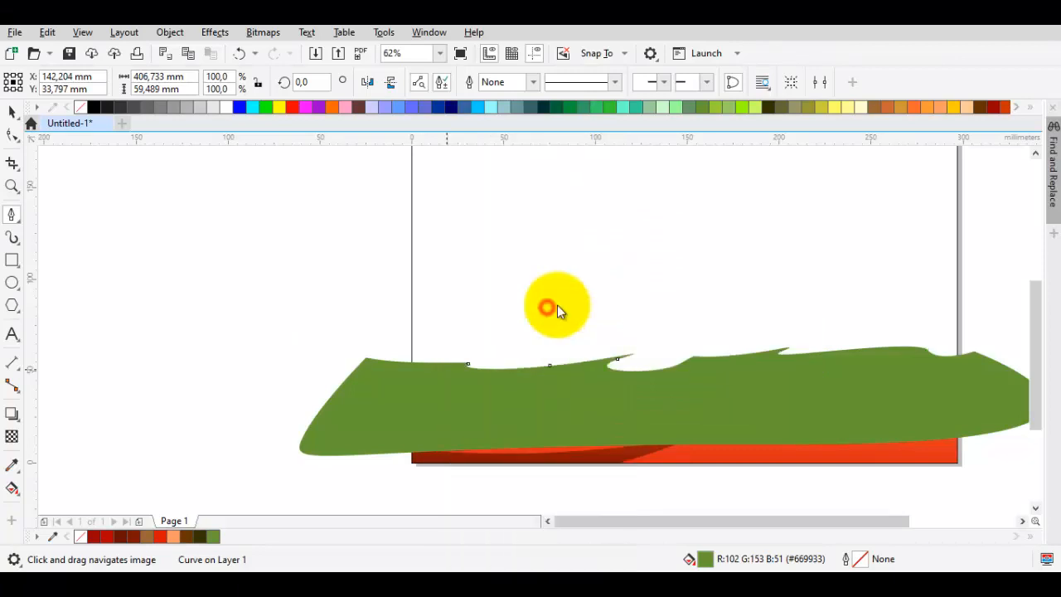
{"action": "left_click", "coordinate": [562, 315]}
{"action": "left_click", "coordinate": [493, 384], "text": "ctrl"}
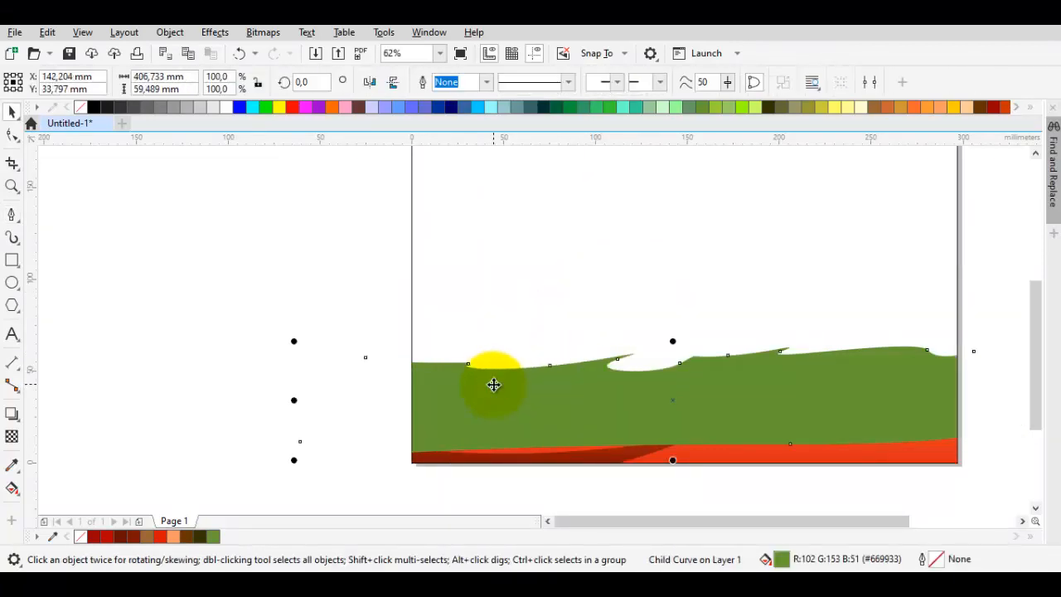
{"action": "left_click_drag", "start_coordinate": [493, 385], "coordinate": [543, 366]}
{"action": "key", "text": "Escape"}
{"action": "key", "text": "p"}
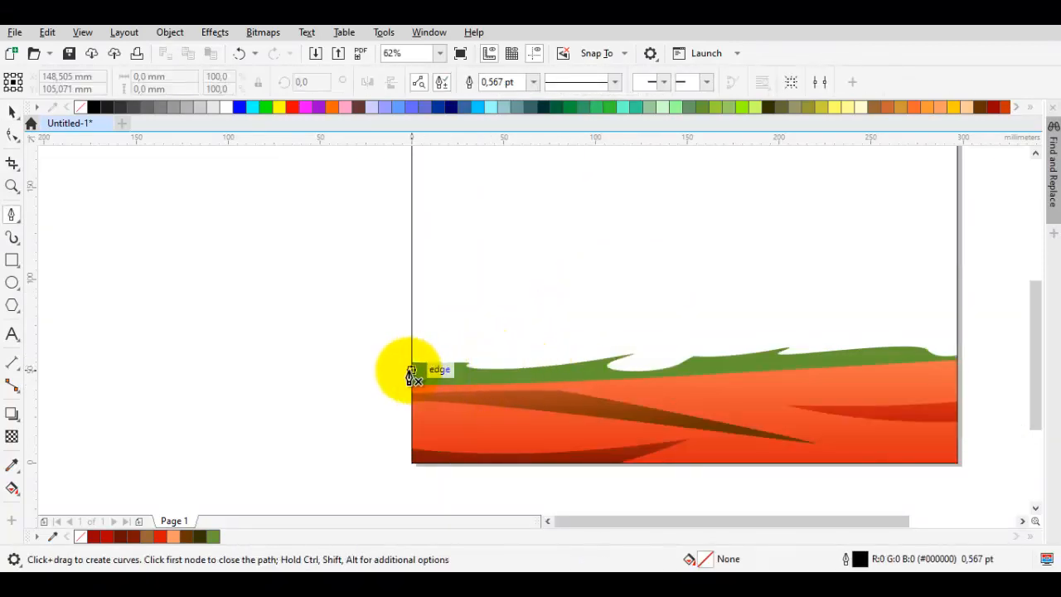
{"action": "scroll", "coordinate": [408, 370], "scroll_direction": "up", "scroll_amount": 1}
{"action": "left_click_drag", "start_coordinate": [346, 350], "coordinate": [361, 360]}
{"action": "left_click_drag", "start_coordinate": [584, 328], "coordinate": [623, 348]}
{"action": "key", "text": "Escape"}
{"action": "key", "text": "ctrl+z"}
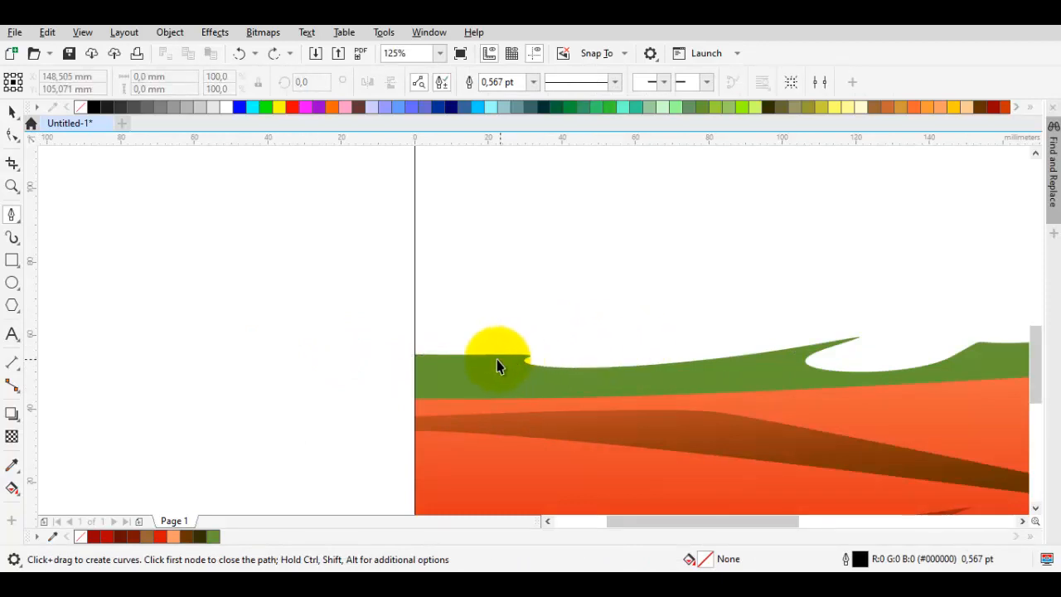
Step: Move the green strip slightly down within the page frame
{"action": "key", "text": "space"}
{"action": "left_click", "coordinate": [495, 364], "text": "ctrl"}
{"action": "left_click_drag", "start_coordinate": [496, 364], "coordinate": [498, 382]}
{"action": "key", "text": "p"}
{"action": "left_click", "coordinate": [322, 343]}
{"action": "left_click", "coordinate": [514, 353]}
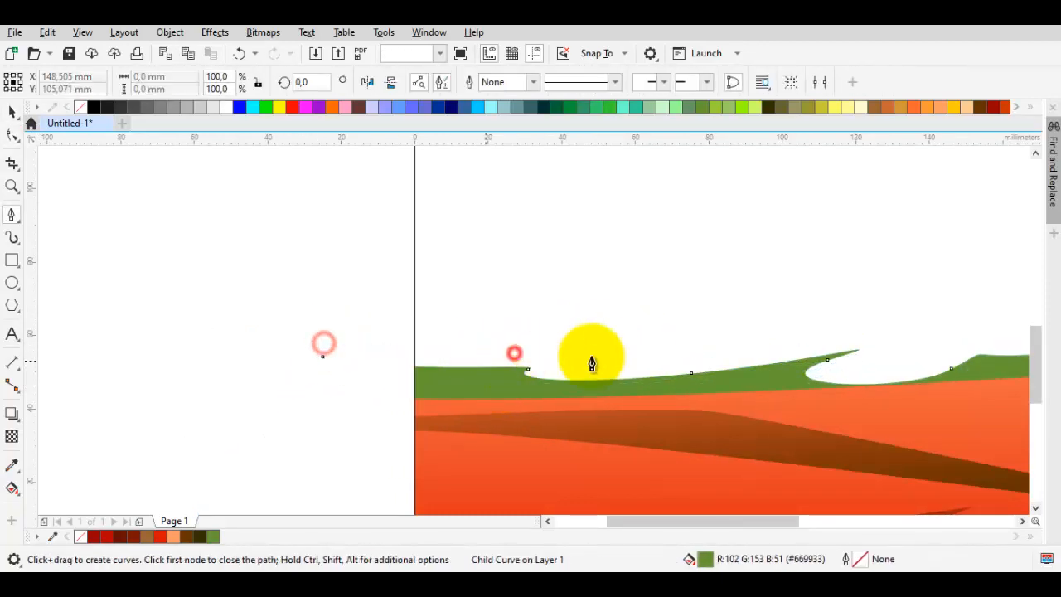
{"action": "left_click_drag", "start_coordinate": [622, 349], "coordinate": [763, 320]}
{"action": "key", "text": "ctrl+z"}
{"action": "key", "text": "ctrl+z"}
Step: Draw a bumpy, wavy line about 346 mm wide and 12 mm high above the green strip, running past both page sides
{"action": "left_click_drag", "start_coordinate": [306, 348], "coordinate": [422, 358]}
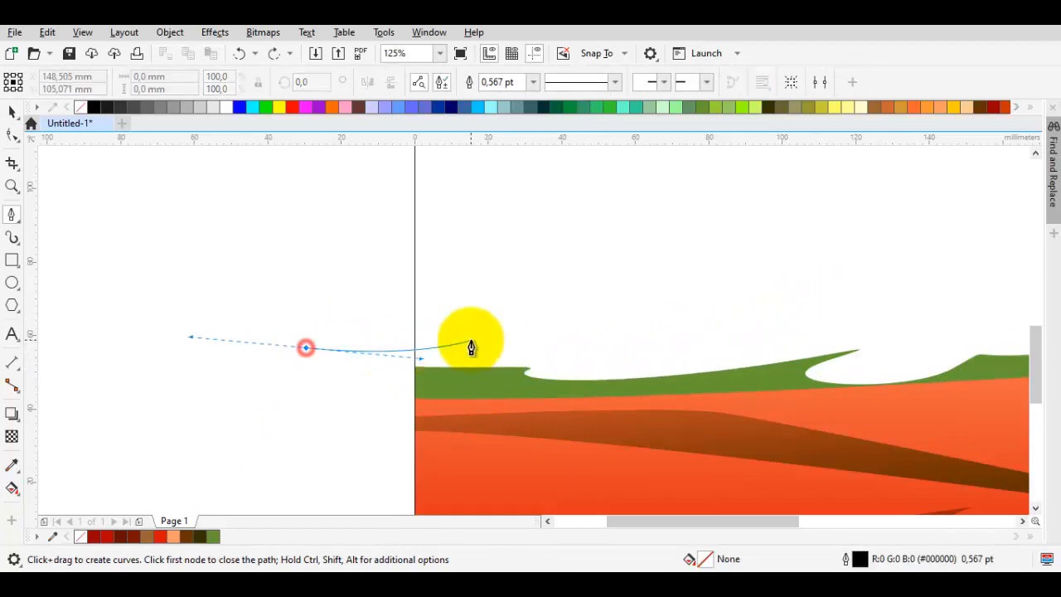
{"action": "left_click_drag", "start_coordinate": [504, 345], "coordinate": [701, 360]}
{"action": "left_click_drag", "start_coordinate": [847, 337], "coordinate": [695, 359]}
{"action": "left_click_drag", "start_coordinate": [708, 353], "coordinate": [758, 352]}
{"action": "left_click_drag", "start_coordinate": [854, 320], "coordinate": [881, 330]}
{"action": "left_click_drag", "start_coordinate": [941, 329], "coordinate": [552, 342]}
{"action": "left_click_drag", "start_coordinate": [660, 330], "coordinate": [781, 339]}
{"action": "left_click_drag", "start_coordinate": [815, 336], "coordinate": [857, 348]}
{"action": "left_click", "coordinate": [897, 341]}
Step: Close the bumpy outline through the red ground, about 60 mm high, and fill it with dark olive #333300 without an outline
{"action": "scroll", "coordinate": [774, 414], "scroll_direction": "down", "scroll_amount": 1}
{"action": "left_click_drag", "start_coordinate": [682, 435], "coordinate": [592, 455]}
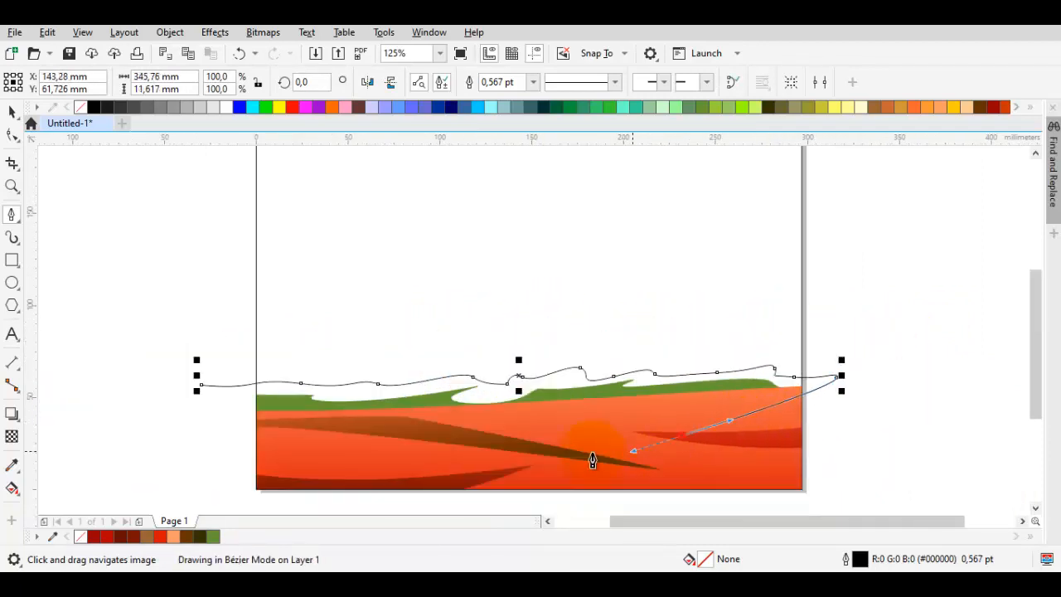
{"action": "left_click_drag", "start_coordinate": [335, 473], "coordinate": [264, 459]}
{"action": "left_click", "coordinate": [201, 386]}
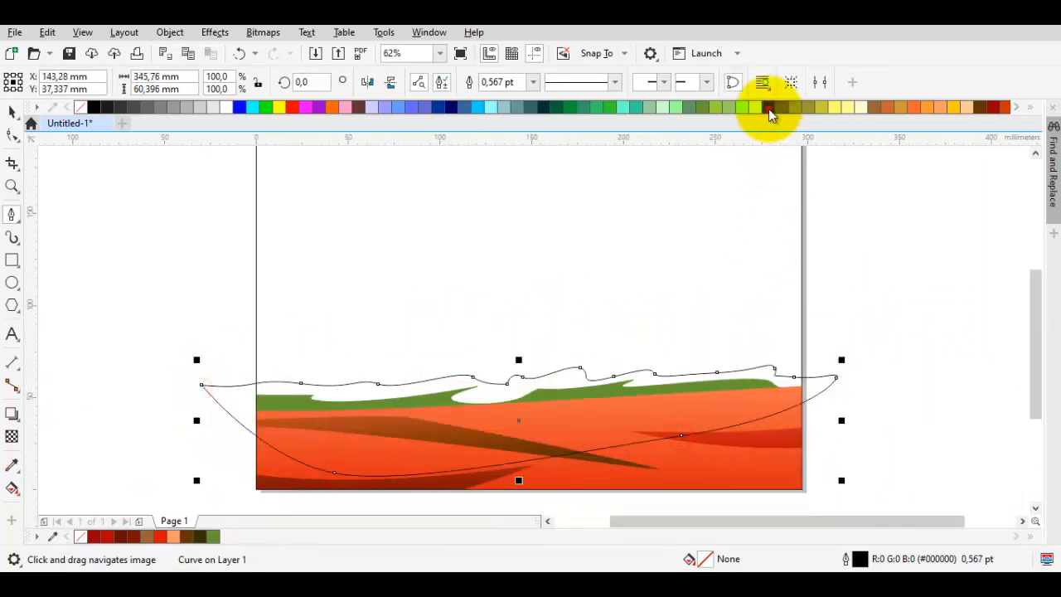
{"action": "left_click", "coordinate": [768, 109]}
{"action": "right_click", "coordinate": [81, 108]}
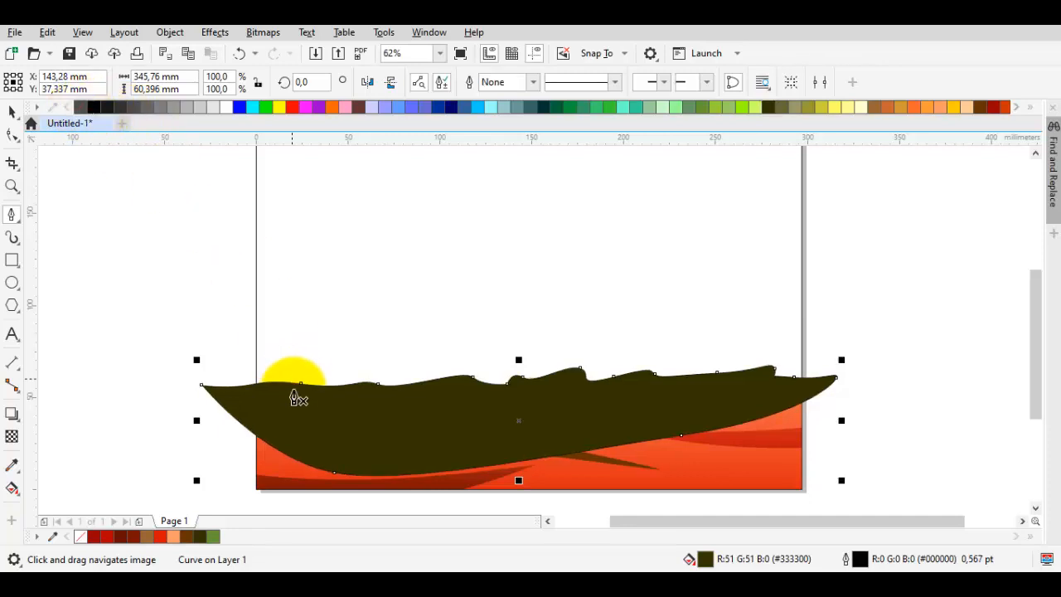
Step: PowerClip the dark olive shape inside the page rectangle and send it behind the green strip and red ground
{"action": "right_click", "coordinate": [296, 383]}
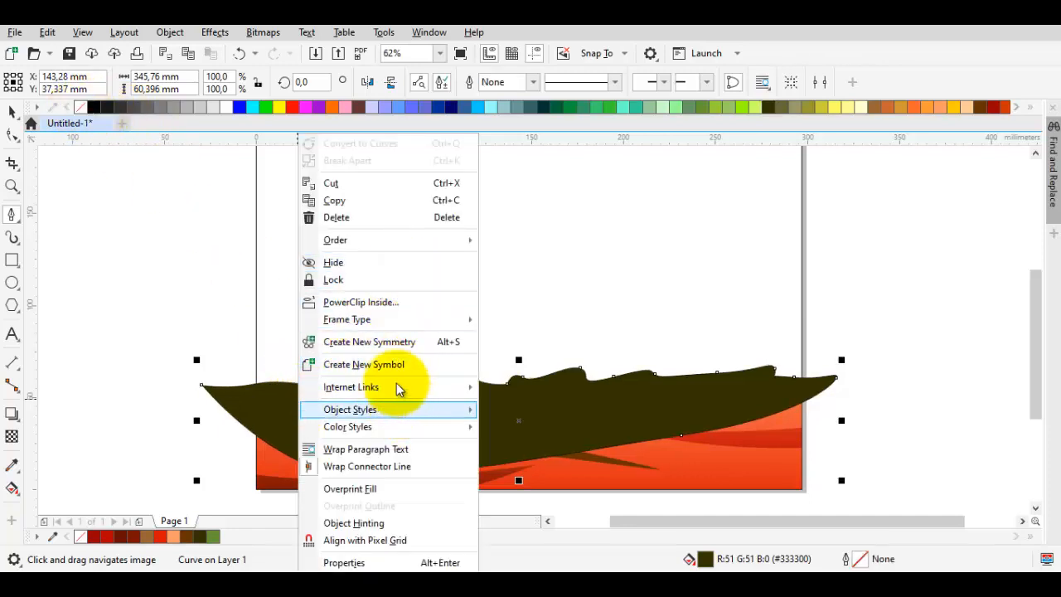
{"action": "left_click", "coordinate": [395, 302]}
{"action": "left_click", "coordinate": [412, 295]}
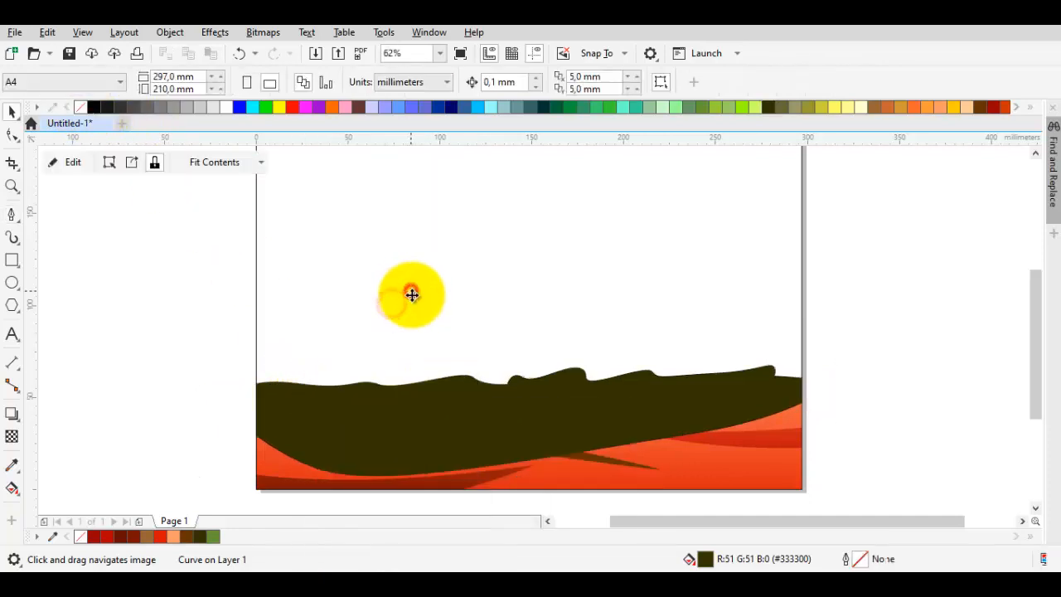
{"action": "left_click", "coordinate": [397, 396], "text": "ctrl"}
{"action": "key", "text": "shift+Page_Down"}
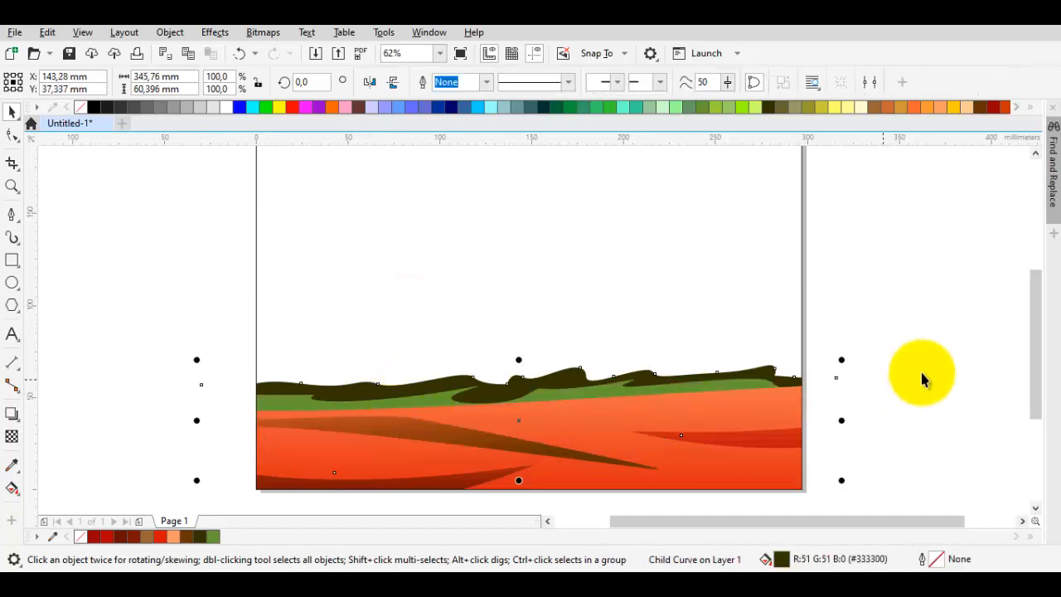
{"action": "left_click", "coordinate": [920, 377]}
{"action": "scroll", "coordinate": [881, 372], "scroll_direction": "down", "scroll_amount": 3}
{"action": "scroll", "coordinate": [769, 373], "scroll_direction": "up", "scroll_amount": 2}
{"action": "scroll", "coordinate": [702, 367], "scroll_direction": "down", "scroll_amount": 1}
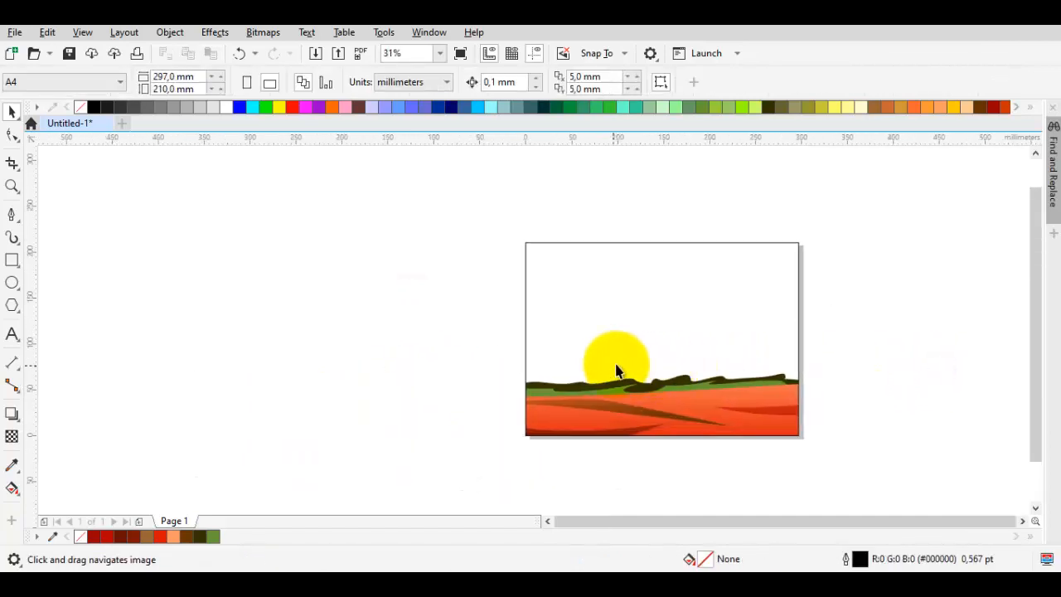
Step: Draw a closed hill outline about 271 by 77 mm from beyond the page's left side, peaking above the bushes and sloping rightward
{"action": "key", "text": "space"}
{"action": "left_click_drag", "start_coordinate": [607, 357], "coordinate": [552, 339]}
{"action": "scroll", "coordinate": [479, 350], "scroll_direction": "up", "scroll_amount": 1}
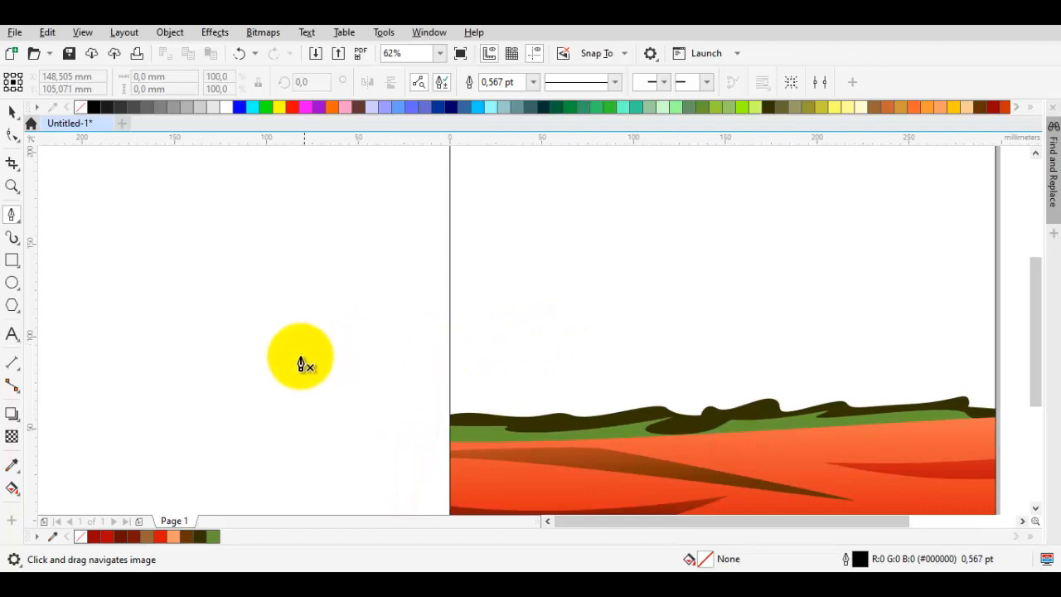
{"action": "left_click_drag", "start_coordinate": [293, 373], "coordinate": [404, 382]}
{"action": "left_click_drag", "start_coordinate": [531, 336], "coordinate": [569, 371]}
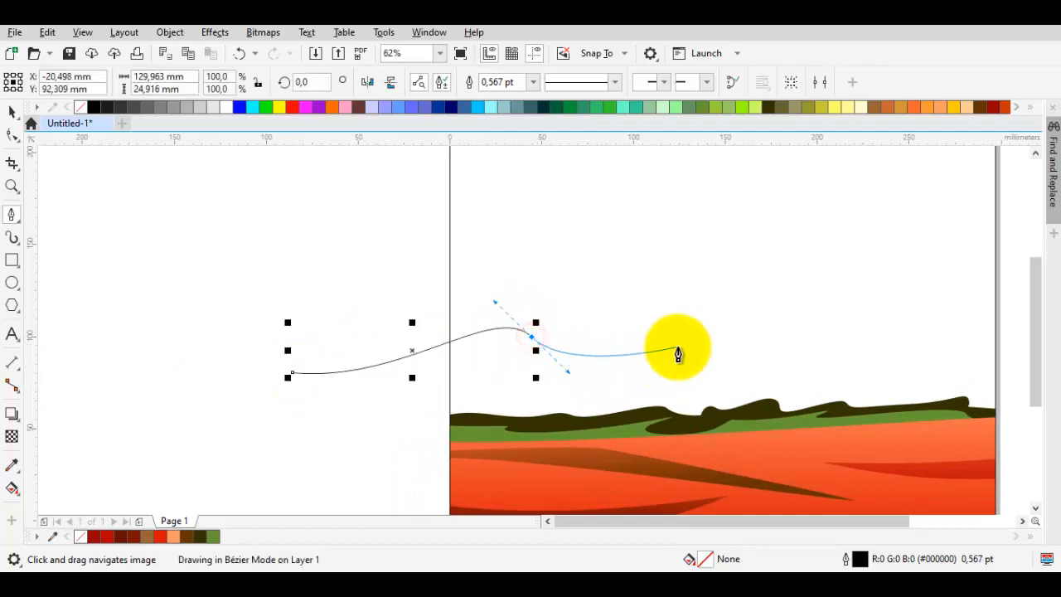
{"action": "left_click_drag", "start_coordinate": [672, 358], "coordinate": [641, 350]}
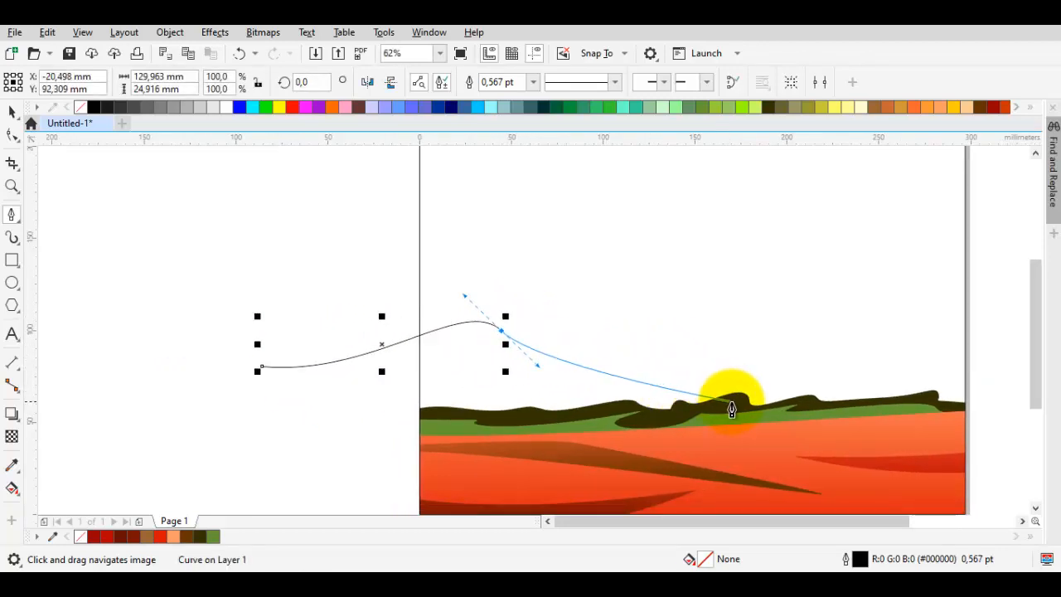
{"action": "left_click_drag", "start_coordinate": [324, 443], "coordinate": [222, 387]}
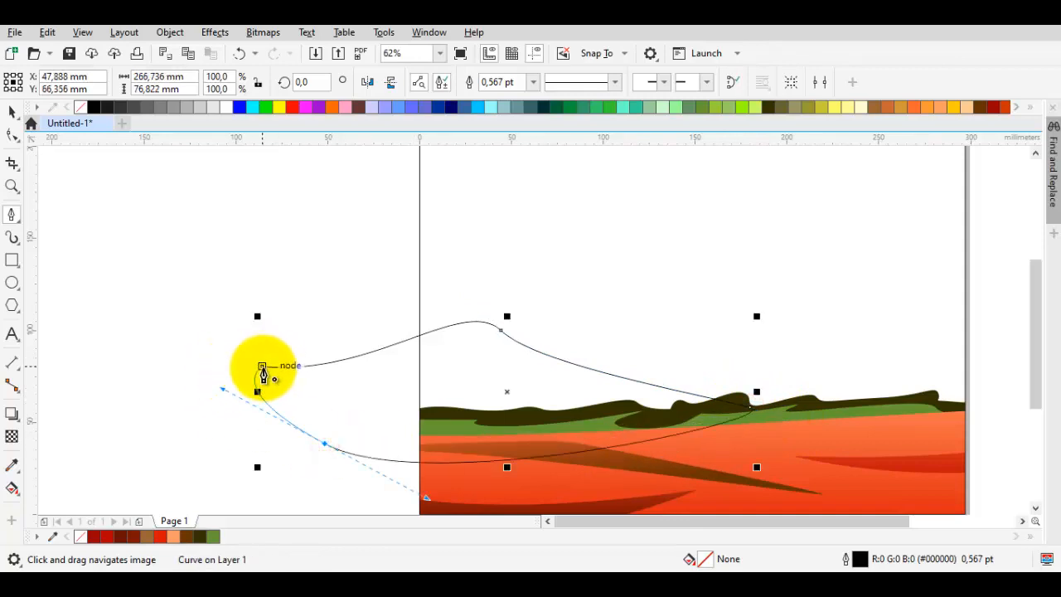
{"action": "left_click", "coordinate": [267, 367]}
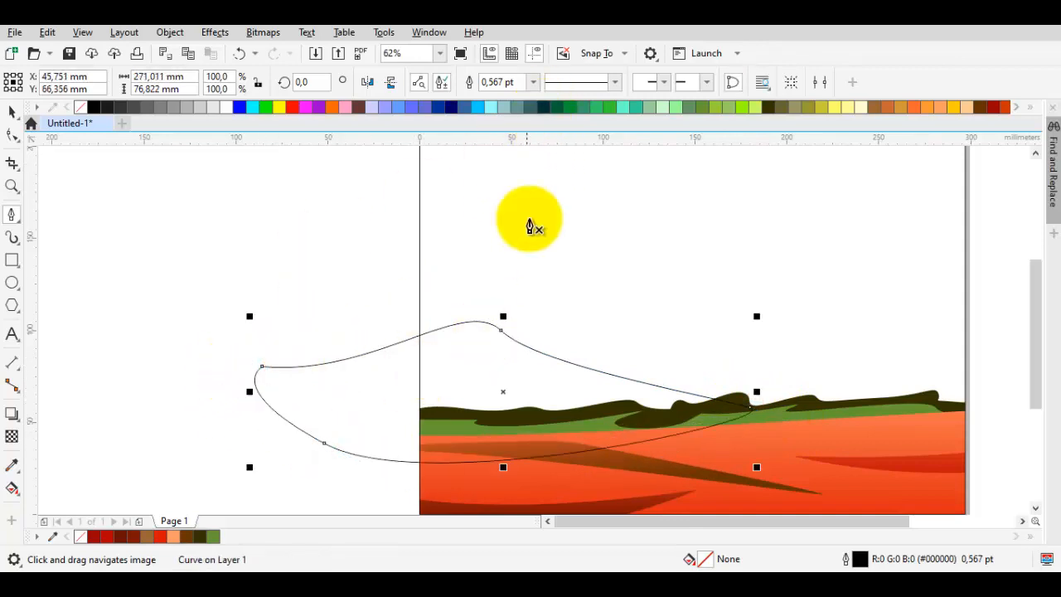
Step: Fill the hill outline with teal #336666, trying blue #003399 as an alternative and undoing it
{"action": "left_click", "coordinate": [530, 105]}
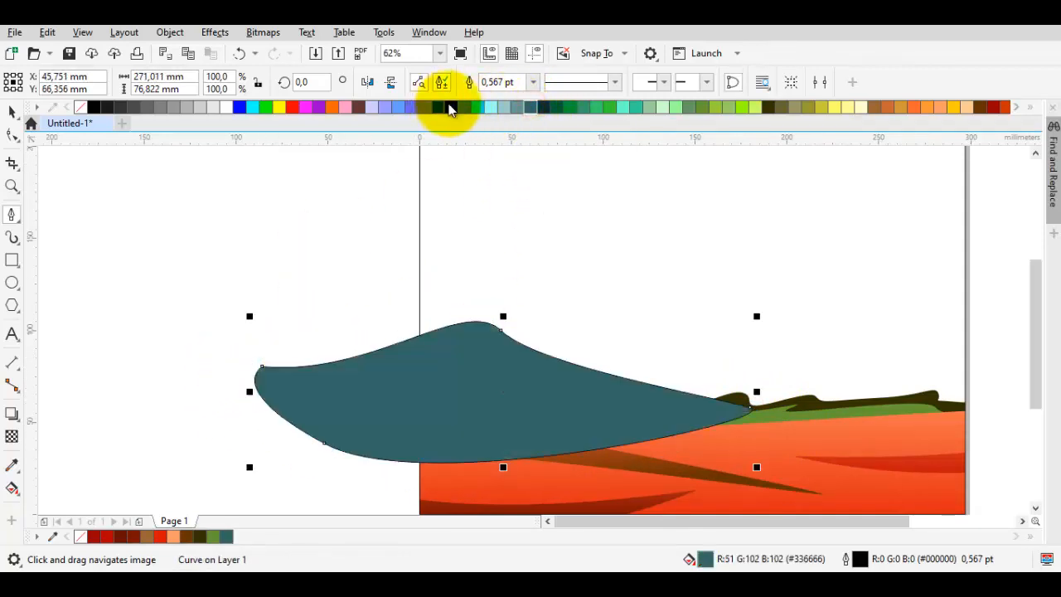
{"action": "left_click", "coordinate": [434, 106]}
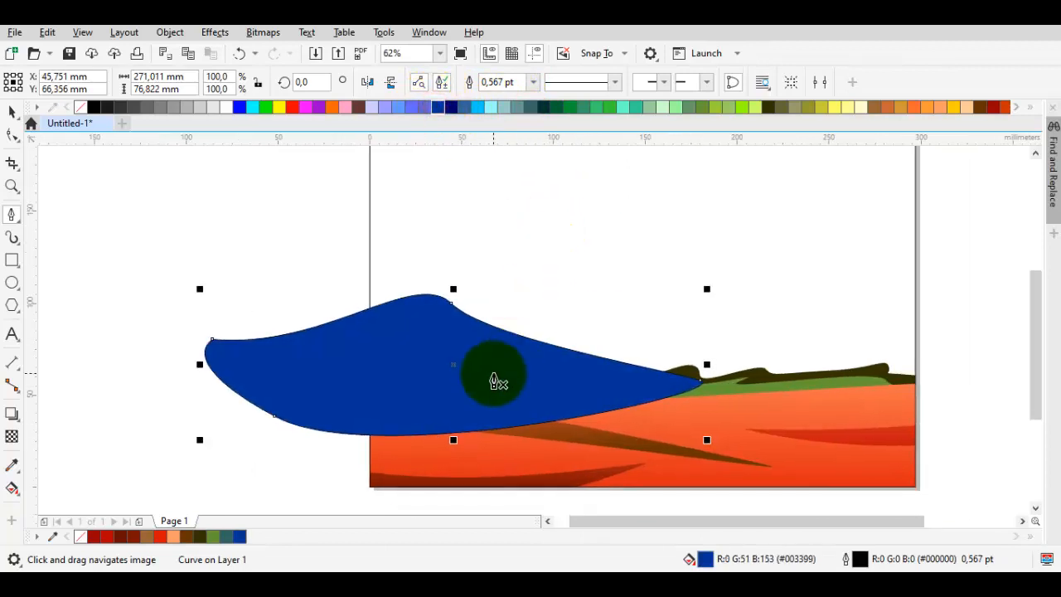
{"action": "key", "text": "ctrl+z"}
{"action": "left_click_drag", "start_coordinate": [439, 360], "coordinate": [472, 323]}
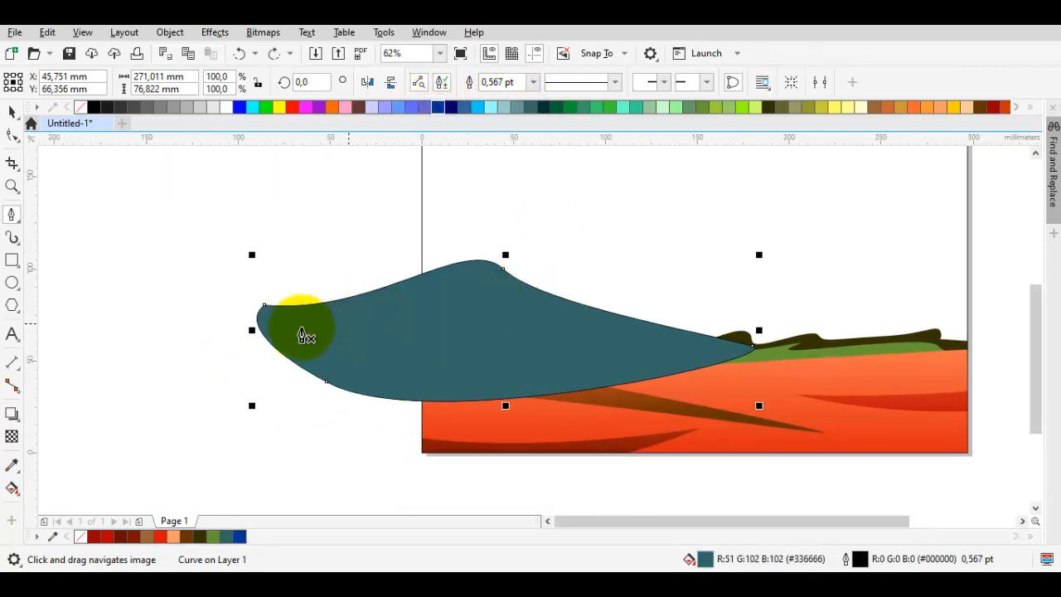
{"action": "left_click_drag", "start_coordinate": [212, 382], "coordinate": [351, 412]}
{"action": "left_click_drag", "start_coordinate": [509, 287], "coordinate": [524, 300]}
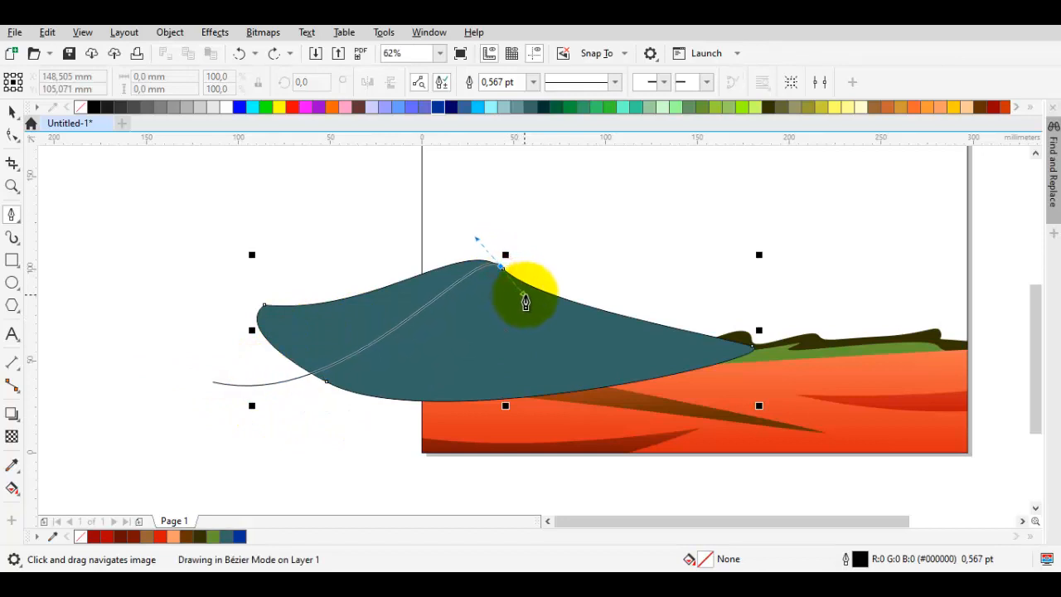
{"action": "key", "text": "ctrl+z"}
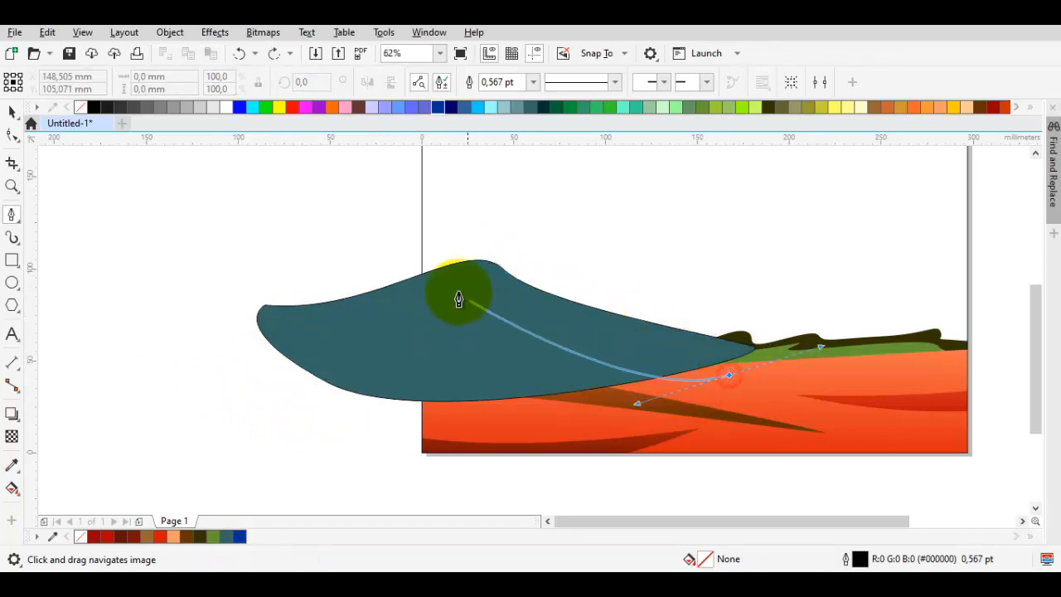
Step: Draw a closed shadow outline about 279 by 88 mm over the teal hill, descending from its crest and extending beyond the page's left side
{"action": "left_click_drag", "start_coordinate": [421, 273], "coordinate": [344, 298]}
{"action": "left_click_drag", "start_coordinate": [222, 354], "coordinate": [247, 421]}
{"action": "left_click_drag", "start_coordinate": [376, 432], "coordinate": [533, 433]}
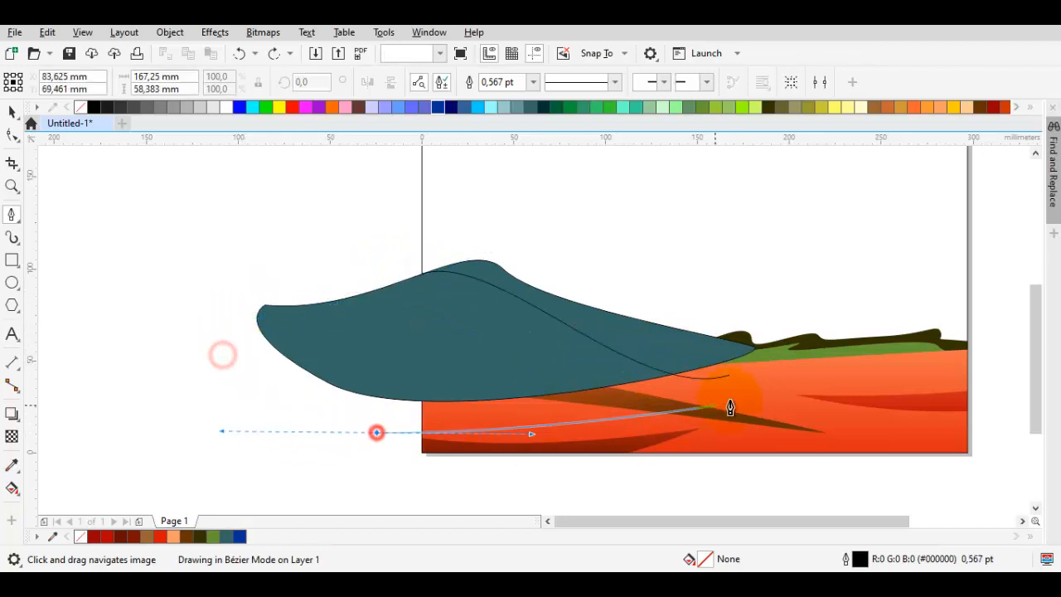
Step: Sample the hill's teal, darken it to #1F3B3B, and fill the shadow shape with it
{"action": "left_click", "coordinate": [643, 340]}
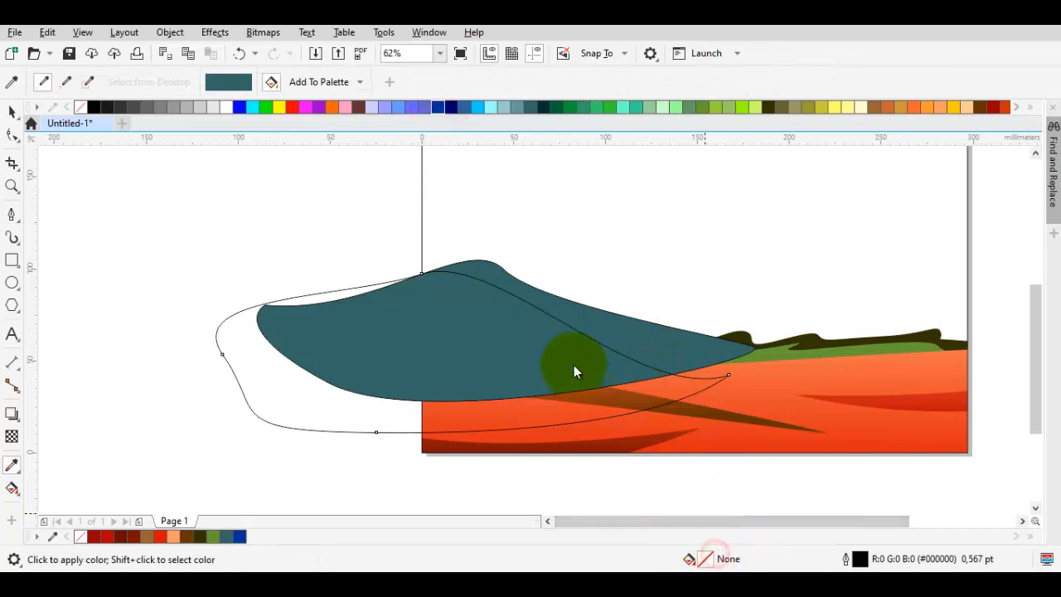
{"action": "left_click", "coordinate": [365, 158]}
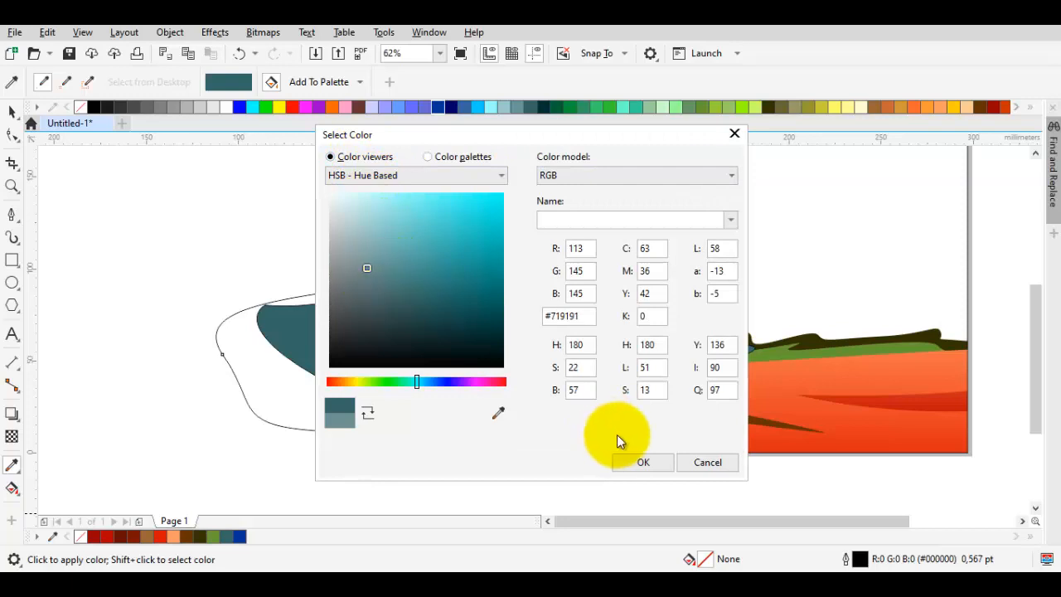
{"action": "left_click", "coordinate": [653, 471]}
{"action": "left_click", "coordinate": [421, 343]}
{"action": "key", "text": "space"}
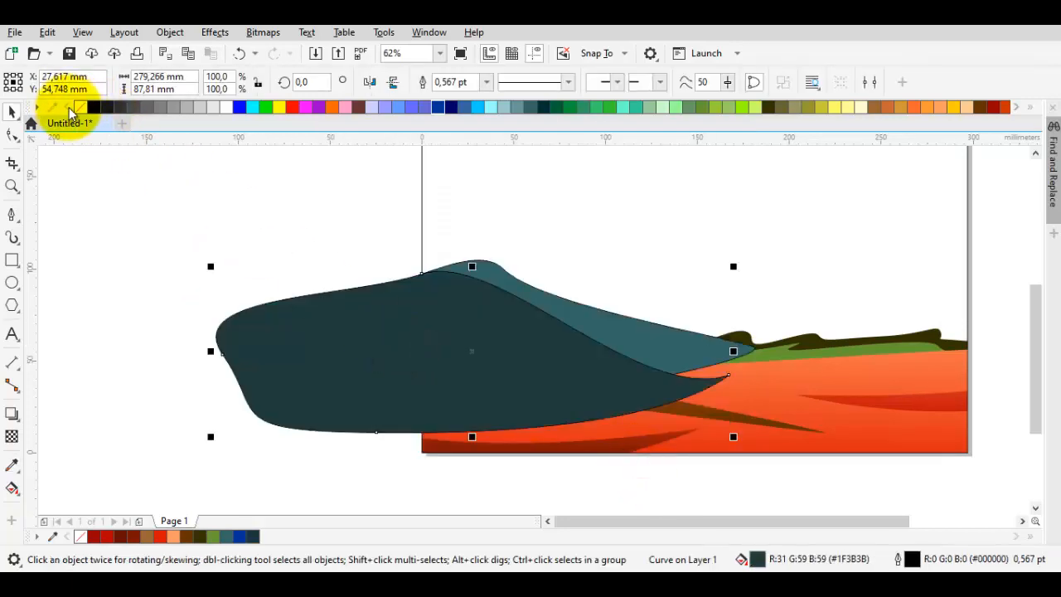
Step: Reshape the hill's shadow by moving its lower right tip down and leftward and its top node rightward along the crest
{"action": "left_click", "coordinate": [279, 186]}
{"action": "left_click", "coordinate": [487, 320]}
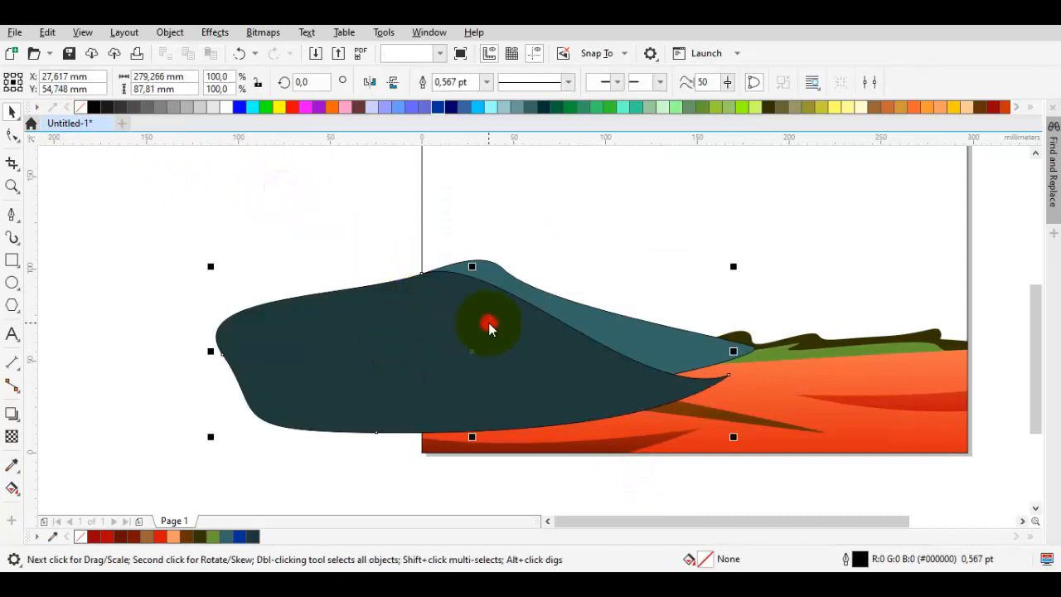
{"action": "key", "text": "F10"}
{"action": "left_click_drag", "start_coordinate": [719, 378], "coordinate": [644, 411]}
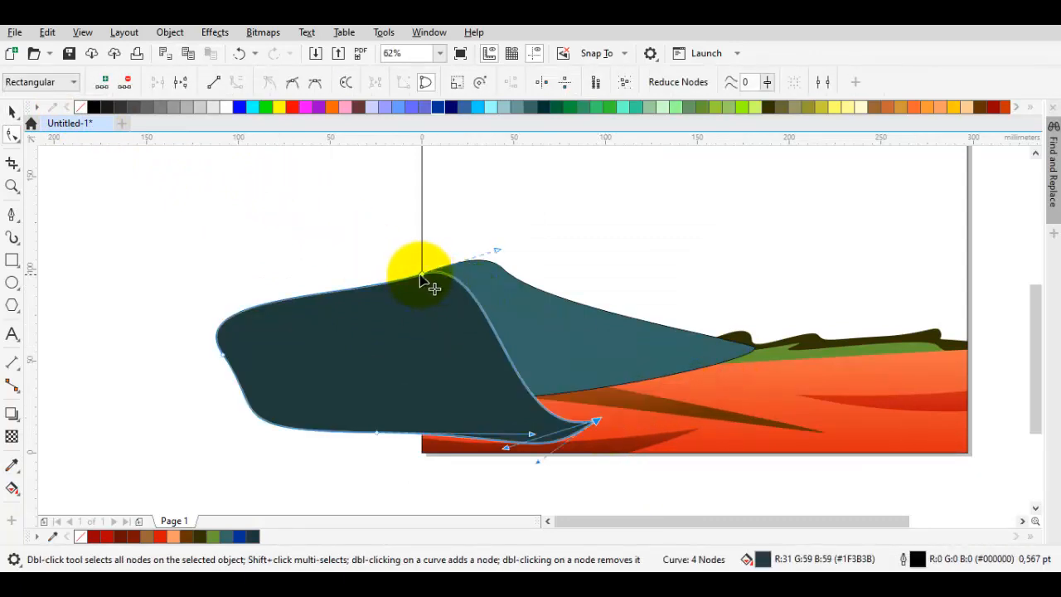
{"action": "scroll", "coordinate": [426, 285], "scroll_direction": "up", "scroll_amount": 4}
{"action": "left_click_drag", "start_coordinate": [429, 275], "coordinate": [533, 238]}
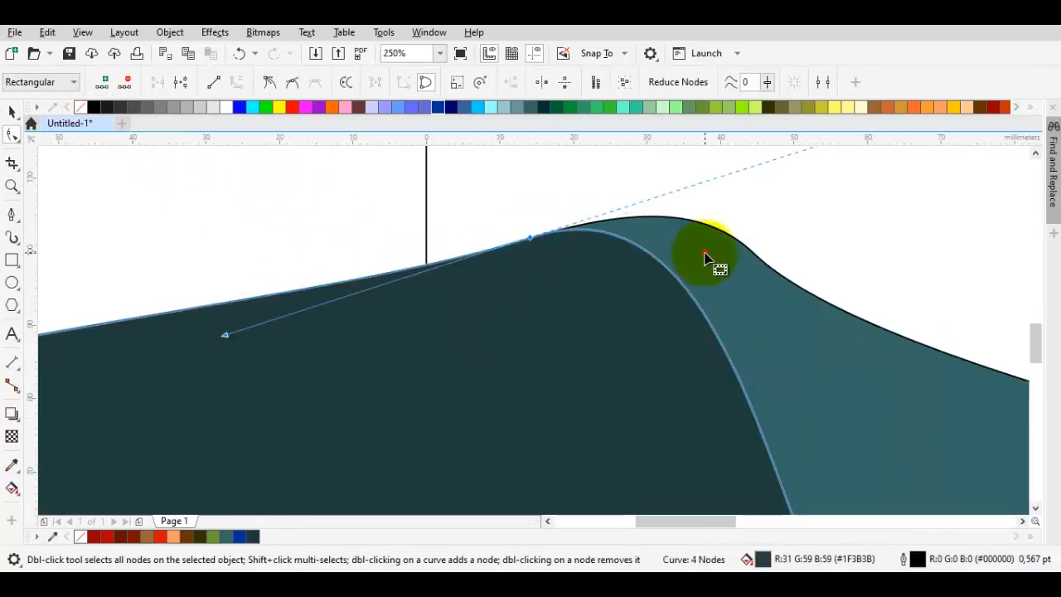
Step: Remove the outlines from both the teal hill and its dark shadow shape
{"action": "left_click", "coordinate": [705, 252], "text": "shift"}
{"action": "key", "text": "space"}
{"action": "right_click", "coordinate": [80, 107]}
{"action": "left_click", "coordinate": [131, 159]}
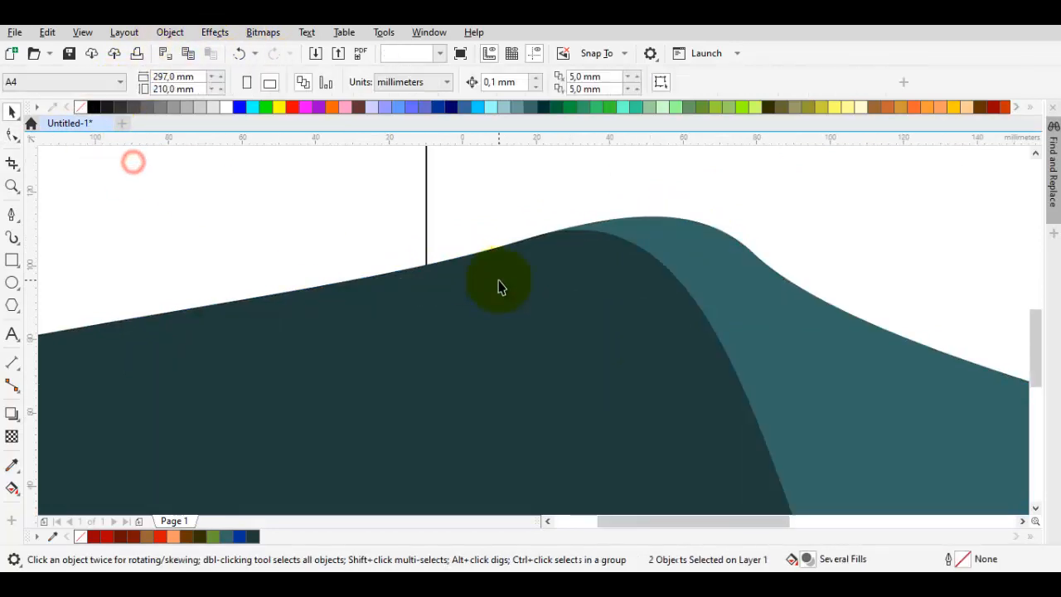
Step: PowerClip the teal hill and its shadow together inside the page rectangle
{"action": "scroll", "coordinate": [498, 285], "scroll_direction": "down", "scroll_amount": 4}
{"action": "left_click_drag", "start_coordinate": [514, 272], "coordinate": [595, 282]}
{"action": "left_click", "coordinate": [536, 279]}
{"action": "left_click", "coordinate": [646, 280], "text": "shift"}
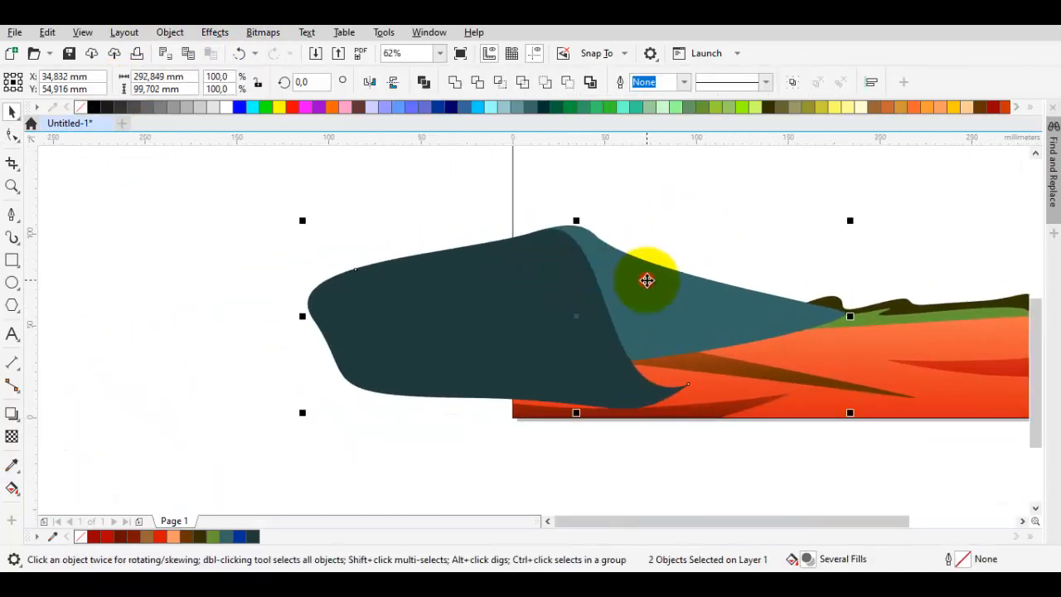
{"action": "right_click", "coordinate": [639, 278]}
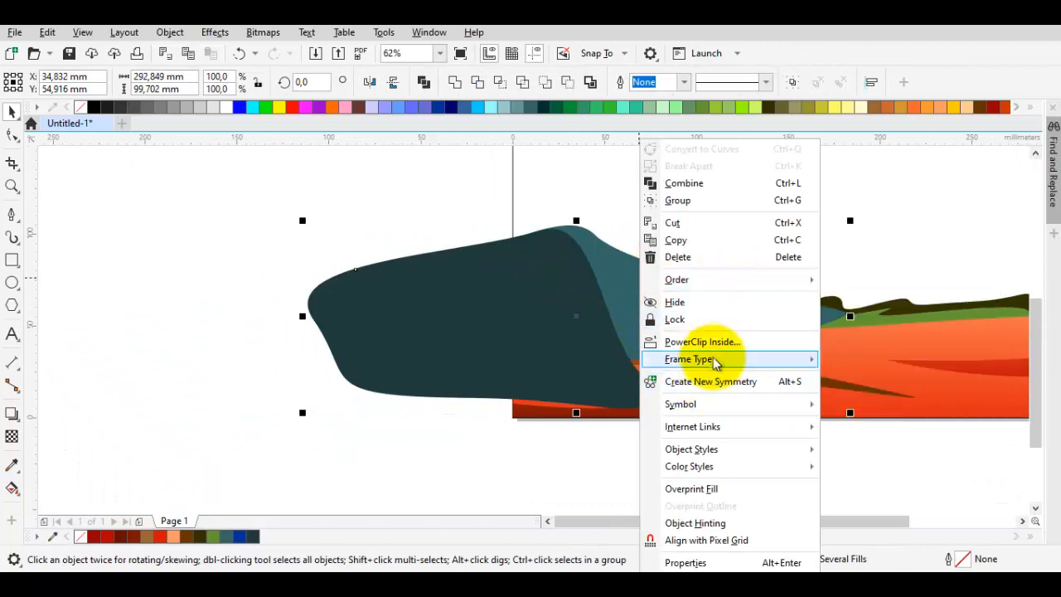
{"action": "left_click", "coordinate": [707, 343]}
{"action": "left_click", "coordinate": [744, 240]}
Step: Send the clipped hill and its shadow to the back, behind the vegetation strips and red ground
{"action": "left_click", "coordinate": [548, 274], "text": "ctrl"}
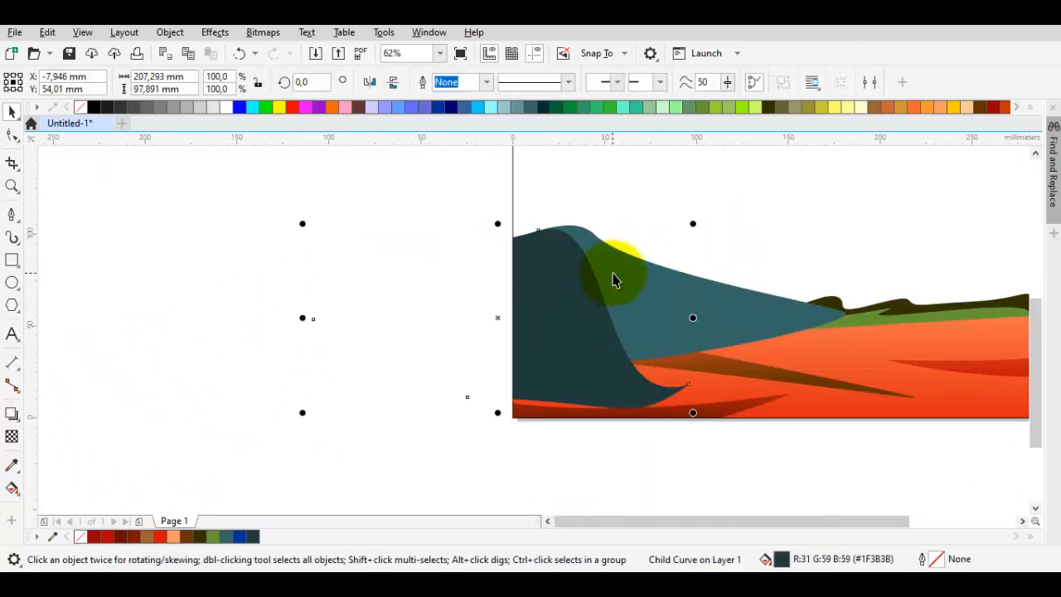
{"action": "left_click", "coordinate": [615, 274], "text": "ctrl+shift"}
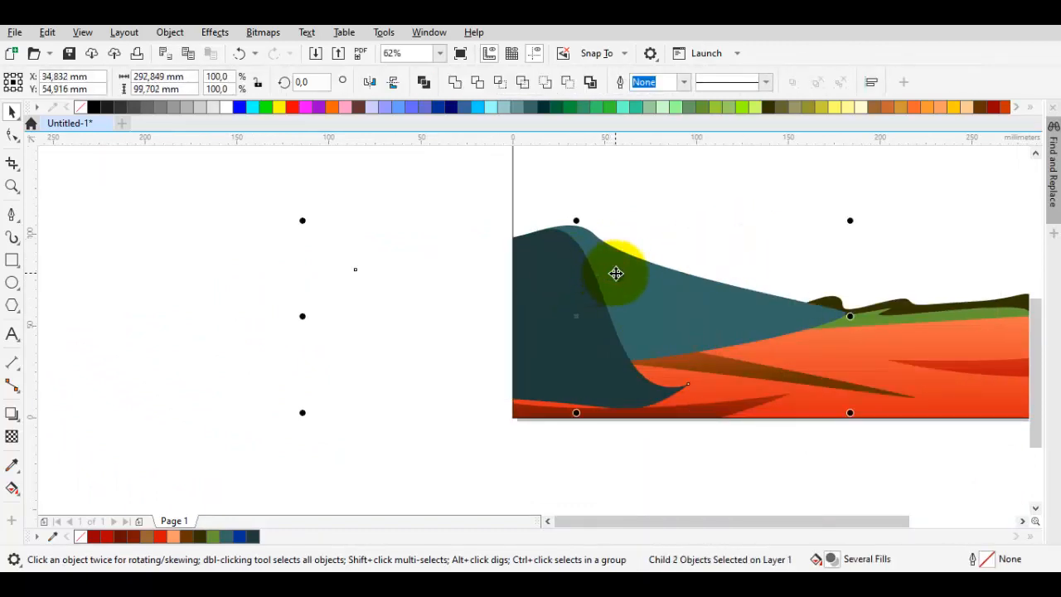
{"action": "key", "text": "shift+Page_Down"}
{"action": "key", "text": "Escape"}
Step: Draw a closed mountain outline about 190 by 111 mm with a tall narrow peak right of the hill and a lower shoulder sloping rightward
{"action": "left_click_drag", "start_coordinate": [616, 274], "coordinate": [381, 352]}
{"action": "key", "text": "p"}
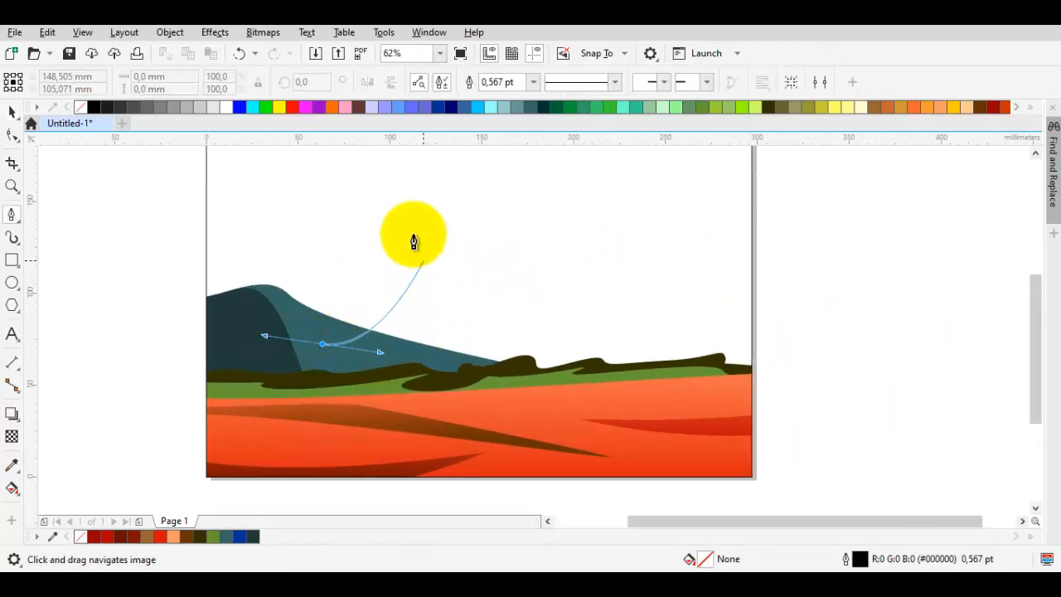
{"action": "left_click_drag", "start_coordinate": [432, 217], "coordinate": [572, 312]}
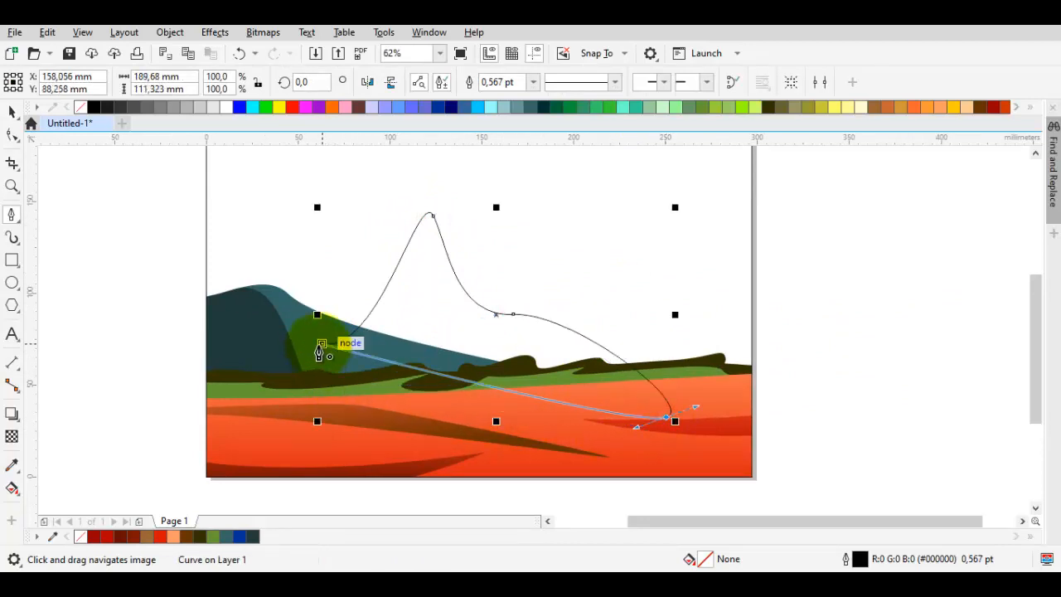
Step: Draw a closed shadow outline about 104 by 129 mm along the mountain's left side, from its peak down through the red ground
{"action": "left_click", "coordinate": [447, 431]}
{"action": "scroll", "coordinate": [431, 217], "scroll_direction": "up", "scroll_amount": 3}
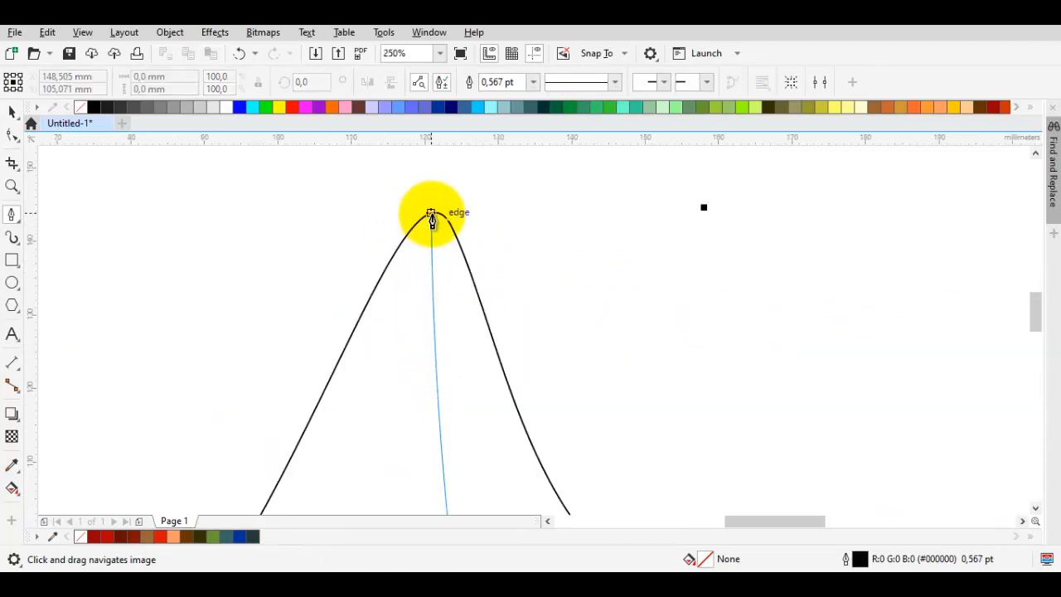
{"action": "left_click_drag", "start_coordinate": [432, 213], "coordinate": [391, 241]}
{"action": "left_click_drag", "start_coordinate": [277, 415], "coordinate": [208, 465]}
{"action": "left_click_drag", "start_coordinate": [216, 479], "coordinate": [361, 349]}
{"action": "scroll", "coordinate": [263, 455], "scroll_direction": "down", "scroll_amount": 2}
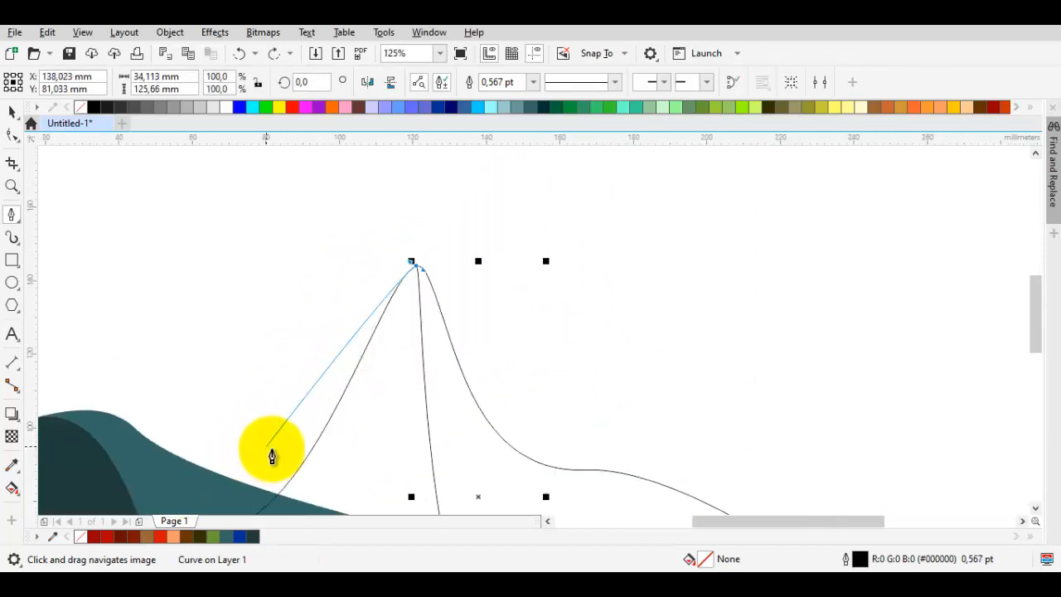
{"action": "left_click_drag", "start_coordinate": [286, 454], "coordinate": [276, 478]}
{"action": "left_click_drag", "start_coordinate": [204, 507], "coordinate": [341, 377]}
{"action": "scroll", "coordinate": [368, 344], "scroll_direction": "down", "scroll_amount": 1}
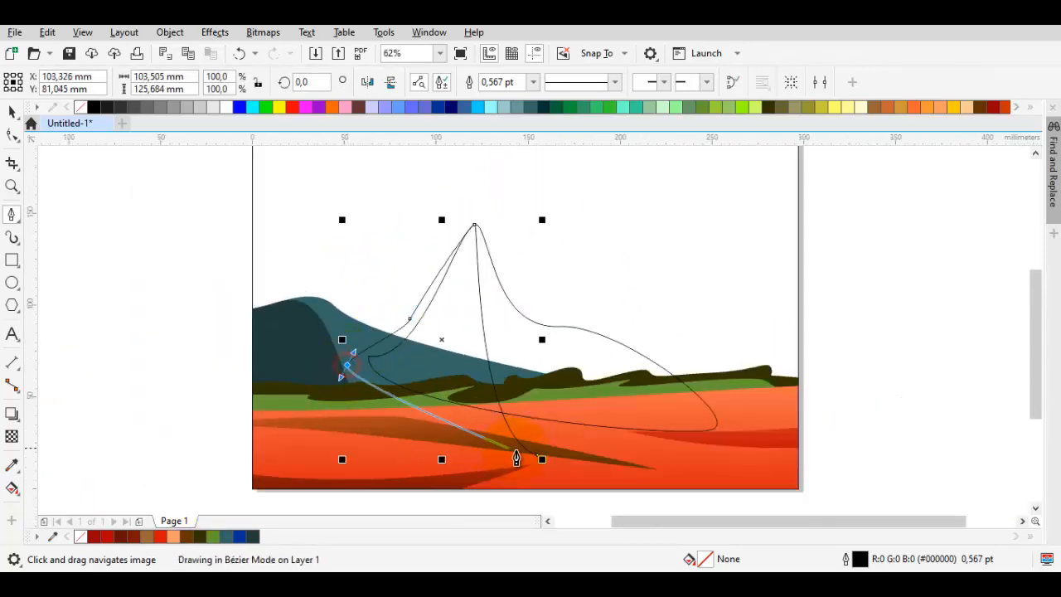
{"action": "left_click_drag", "start_coordinate": [516, 458], "coordinate": [497, 474]}
Step: Fill the mountain's shadow with the hill's dark teal #1F3B3B and the mountain itself with the hill's lighter teal
{"action": "scroll", "coordinate": [390, 414], "scroll_direction": "up", "scroll_amount": 1}
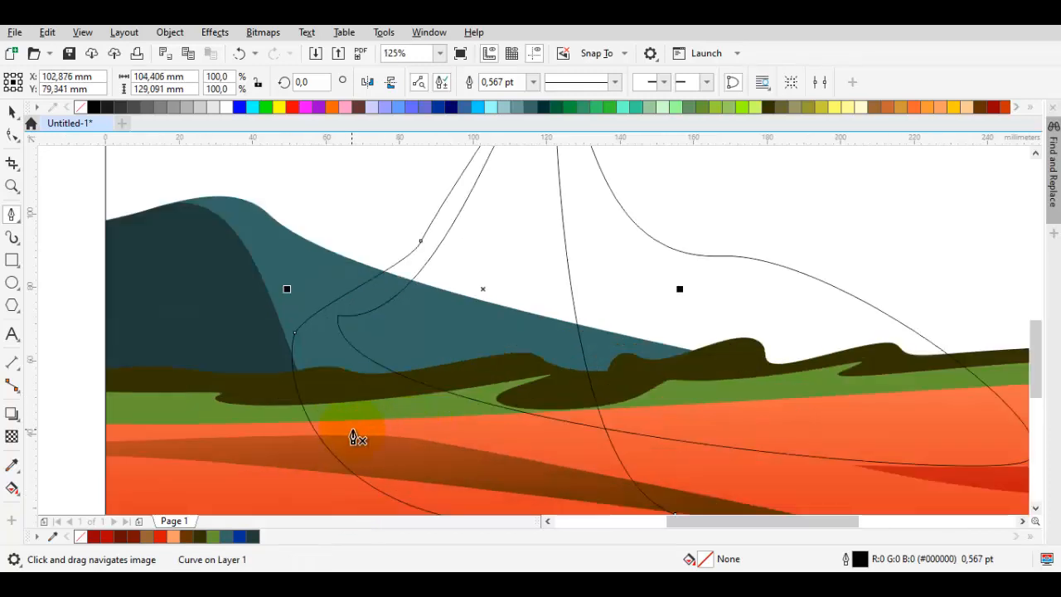
{"action": "key", "text": "i"}
{"action": "left_click", "coordinate": [232, 289]}
{"action": "left_click", "coordinate": [445, 296]}
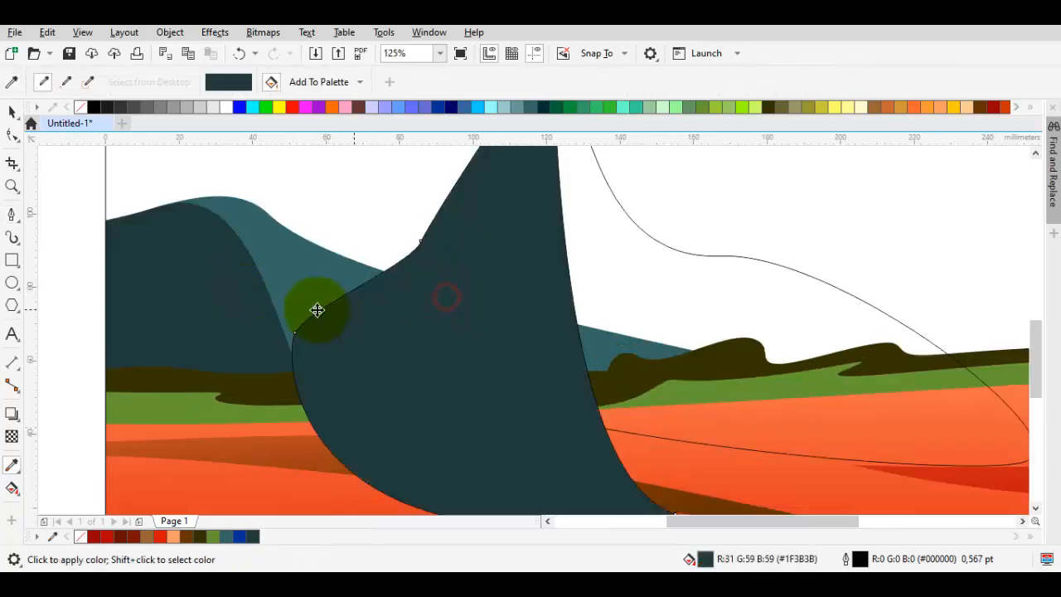
{"action": "left_click", "coordinate": [583, 252]}
Step: Remove the outlines from the mountain and its shadow
{"action": "key", "text": "space"}
{"action": "left_click", "coordinate": [466, 251]}
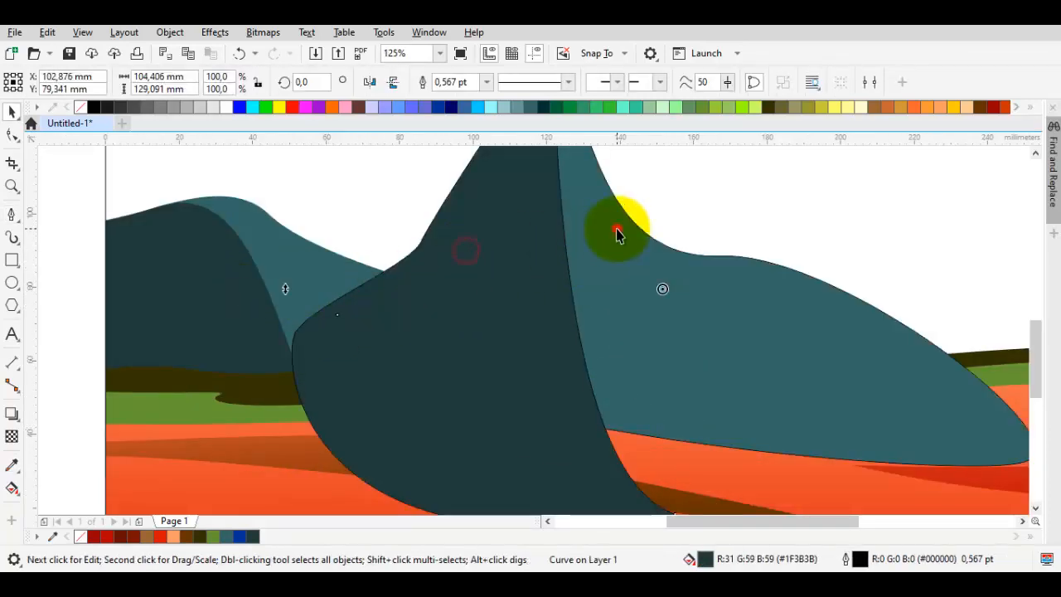
{"action": "left_click", "coordinate": [618, 232], "text": "shift"}
{"action": "right_click", "coordinate": [77, 106]}
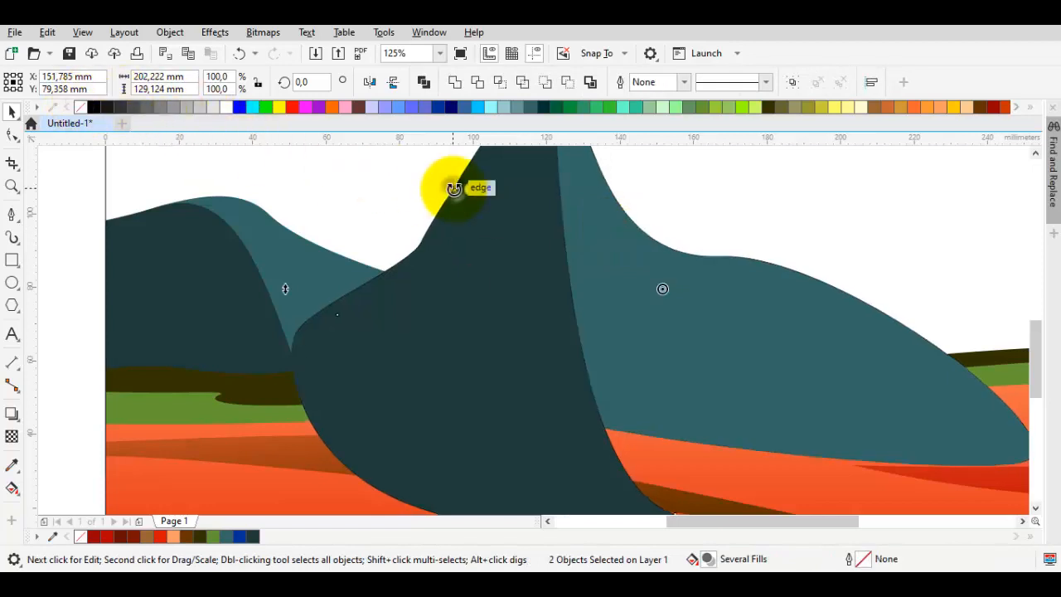
Step: PowerClip the mountain and its shadow inside the page rectangle and send them behind the left hill and vegetation
{"action": "right_click", "coordinate": [454, 189]}
{"action": "left_click", "coordinate": [572, 344]}
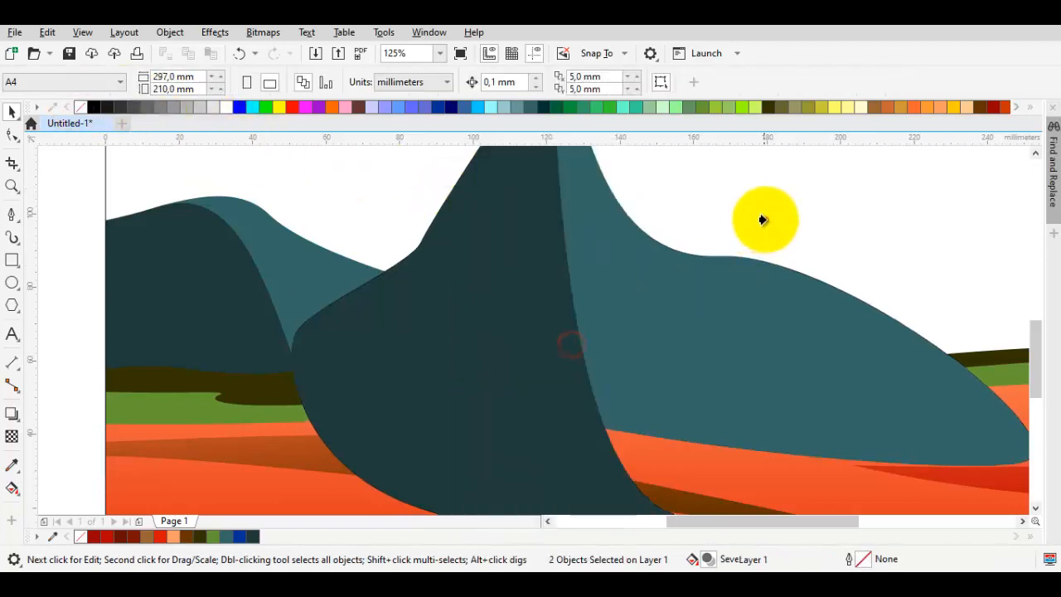
{"action": "left_click", "coordinate": [762, 220]}
{"action": "left_click", "coordinate": [550, 251], "text": "ctrl"}
{"action": "left_click", "coordinate": [595, 251], "text": "ctrl+shift"}
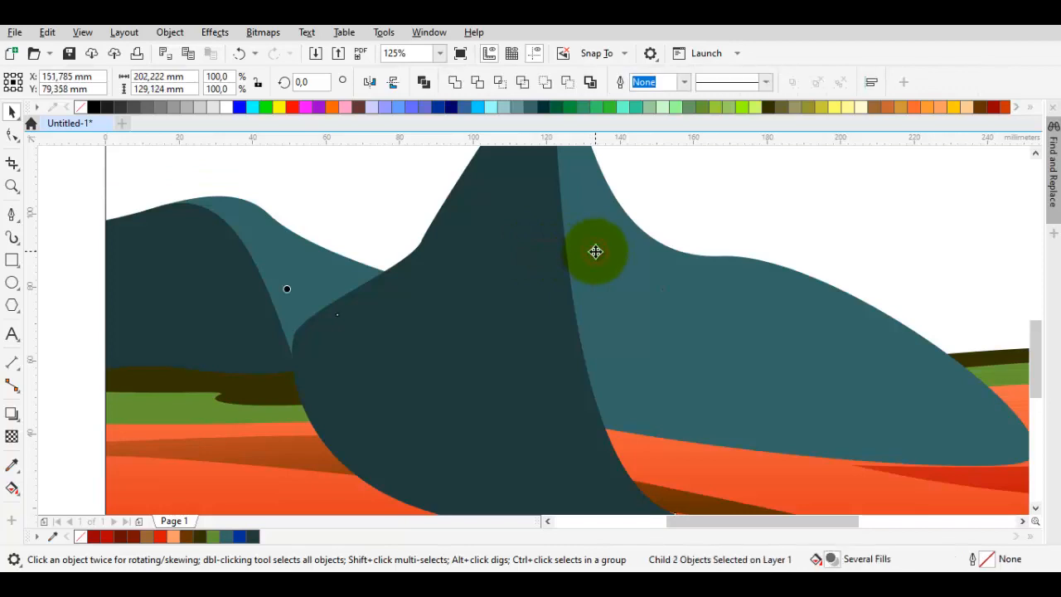
{"action": "key", "text": "shift+Page_Down"}
{"action": "key", "text": "Escape"}
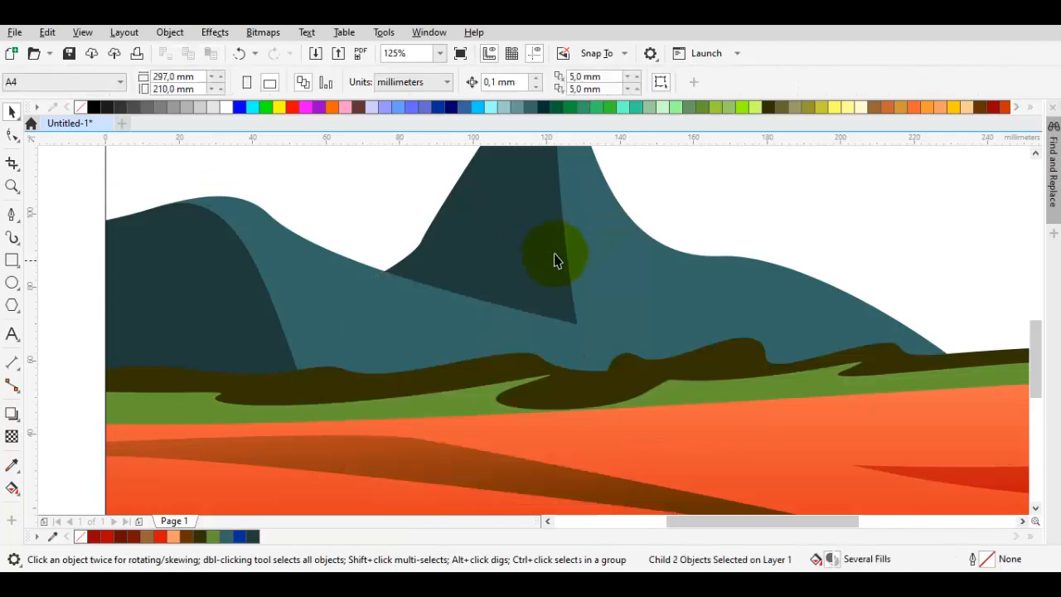
Step: Draw a closed low hill outline about 168 by 62 mm from the mountain's right slope to beyond the page's right side
{"action": "scroll", "coordinate": [554, 255], "scroll_direction": "down", "scroll_amount": 2}
{"action": "left_click_drag", "start_coordinate": [555, 255], "coordinate": [454, 342]}
{"action": "scroll", "coordinate": [490, 264], "scroll_direction": "up", "scroll_amount": 1}
{"action": "key", "text": "p"}
{"action": "scroll", "coordinate": [435, 280], "scroll_direction": "up", "scroll_amount": 1}
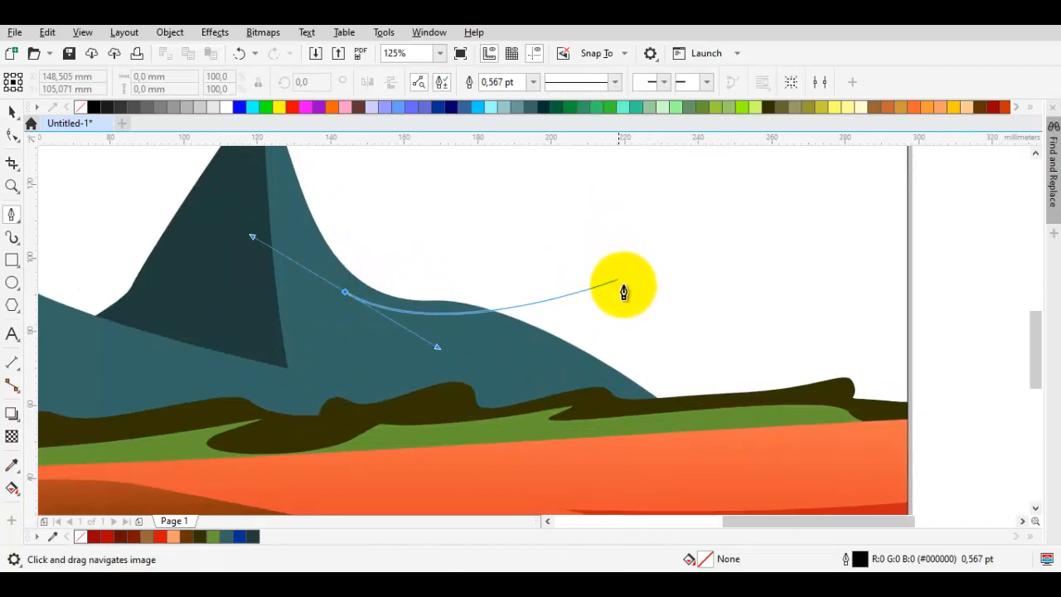
{"action": "left_click_drag", "start_coordinate": [635, 294], "coordinate": [671, 321]}
{"action": "left_click", "coordinate": [956, 426]}
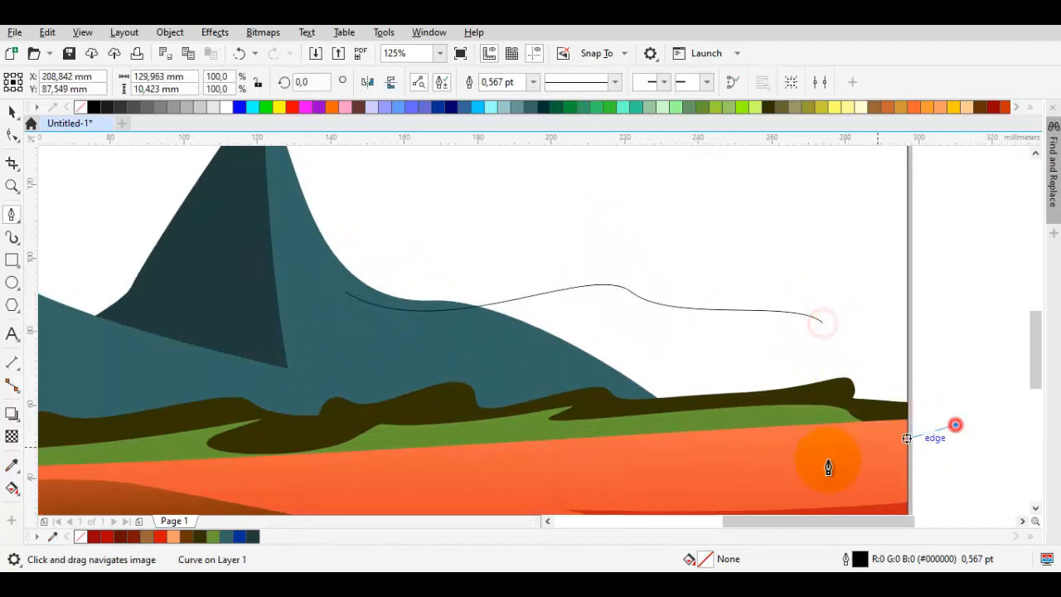
{"action": "left_click", "coordinate": [611, 505]}
{"action": "left_click_drag", "start_coordinate": [341, 277], "coordinate": [294, 377]}
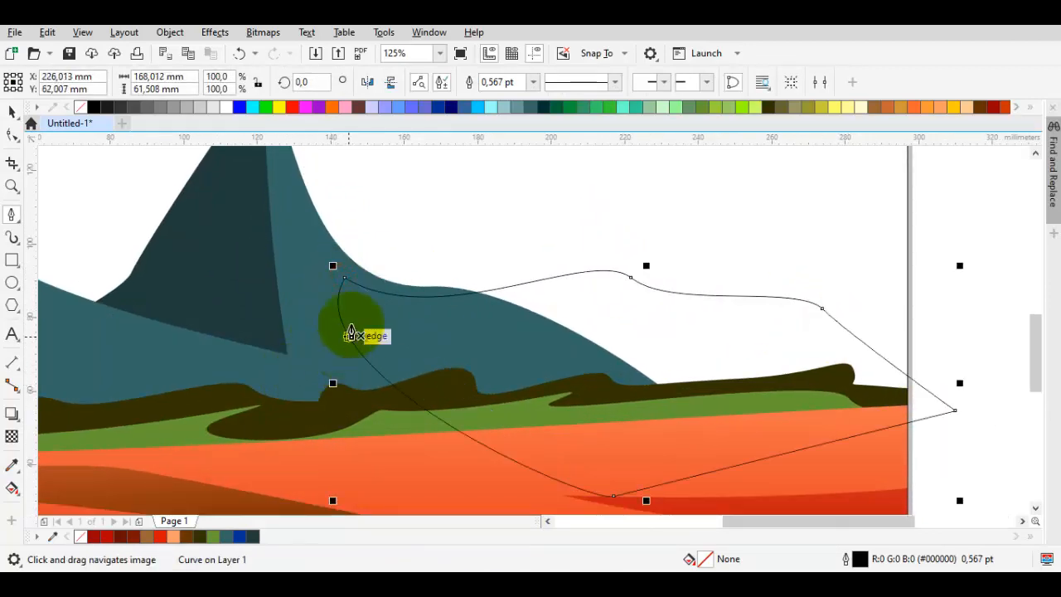
Step: Fill the low hill with dark teal #2D4747, starting from the mountain's sampled teal, and remove its outline
{"action": "key", "text": "i"}
{"action": "left_click", "coordinate": [285, 246]}
{"action": "left_click", "coordinate": [682, 373]}
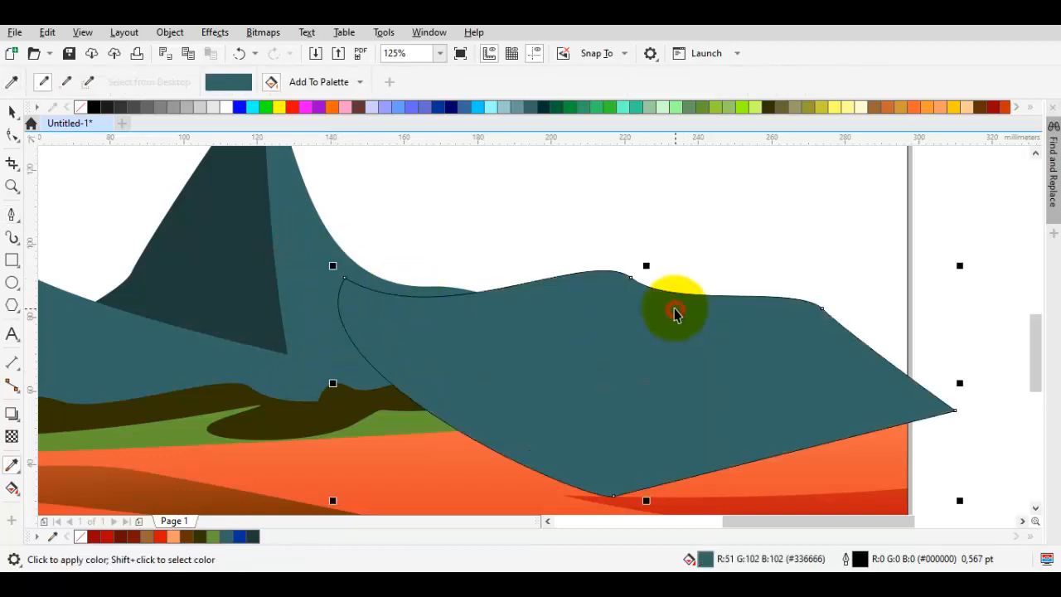
{"action": "key", "text": "space"}
{"action": "double_click", "coordinate": [799, 558]}
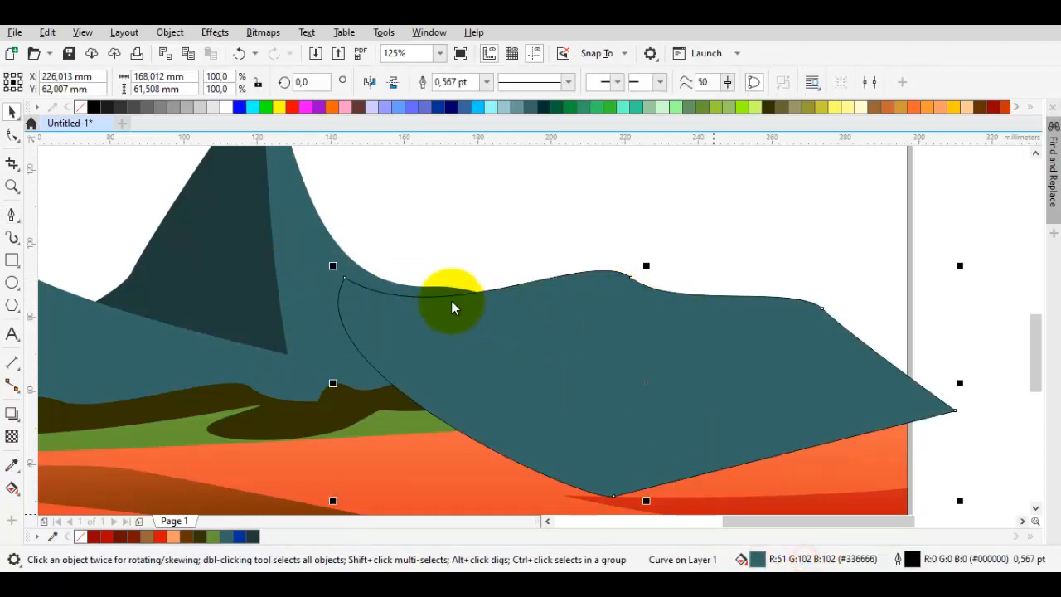
{"action": "mouse_move", "coordinate": [406, 300]}
{"action": "left_mouse_down"}
{"action": "mouse_move", "coordinate": [380, 324]}
{"action": "mouse_move", "coordinate": [382, 315]}
{"action": "left_mouse_up"}
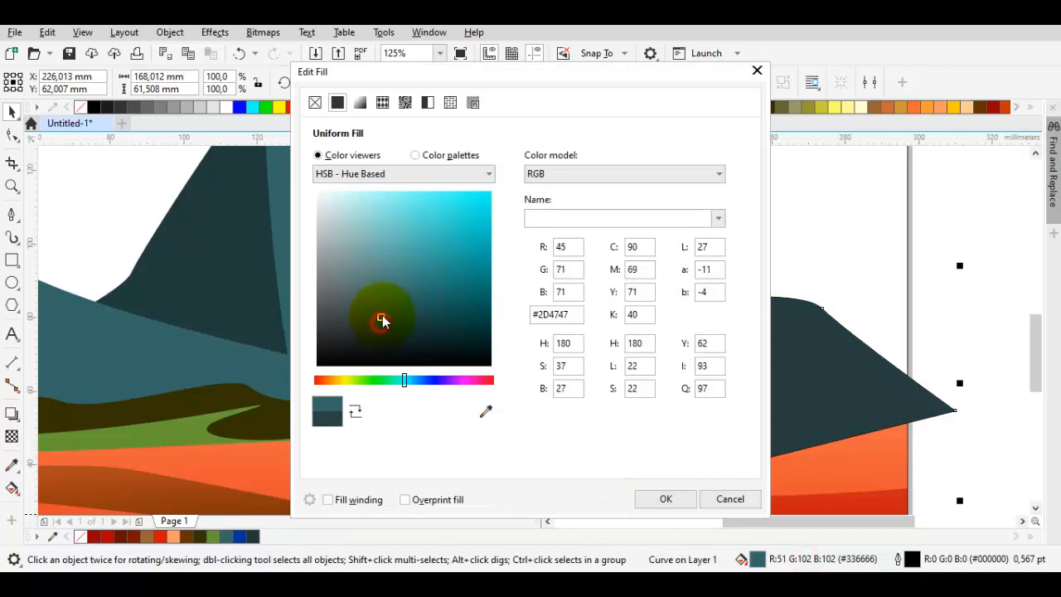
{"action": "left_click", "coordinate": [663, 499]}
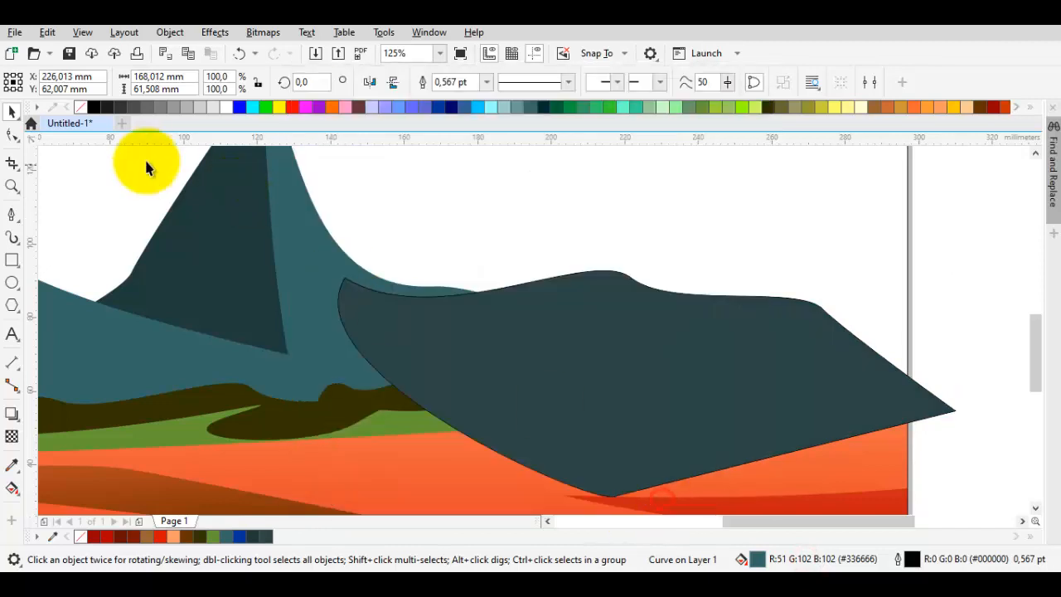
{"action": "right_click", "coordinate": [81, 107]}
Step: PowerClip the low hill inside the page rectangle and send it behind the mountain and vegetation
{"action": "right_click", "coordinate": [595, 298]}
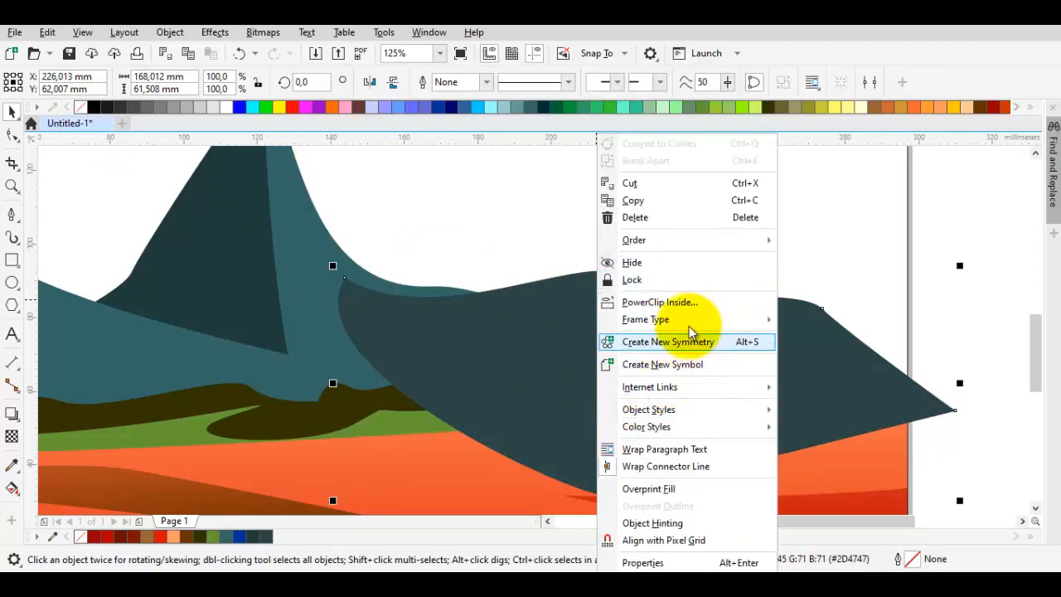
{"action": "left_click", "coordinate": [652, 304]}
{"action": "left_click", "coordinate": [599, 313]}
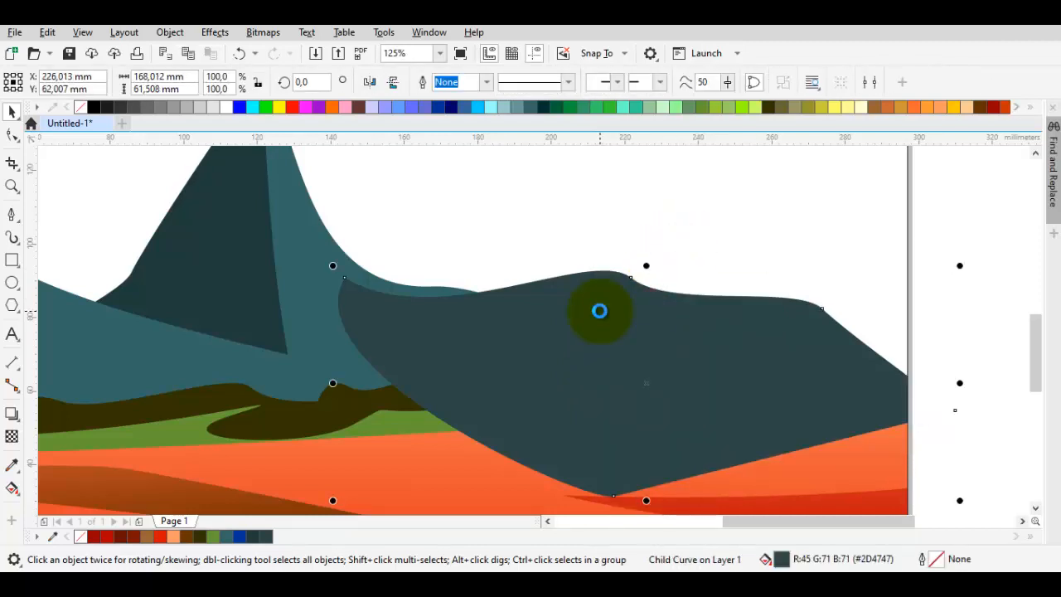
{"action": "key", "text": "Escape"}
Step: Draw a closed curved hill shape about 88 by 24 mm from the low hill's slope to beyond the page's right edge
{"action": "key", "text": "p"}
{"action": "left_click_drag", "start_coordinate": [665, 324], "coordinate": [627, 378]}
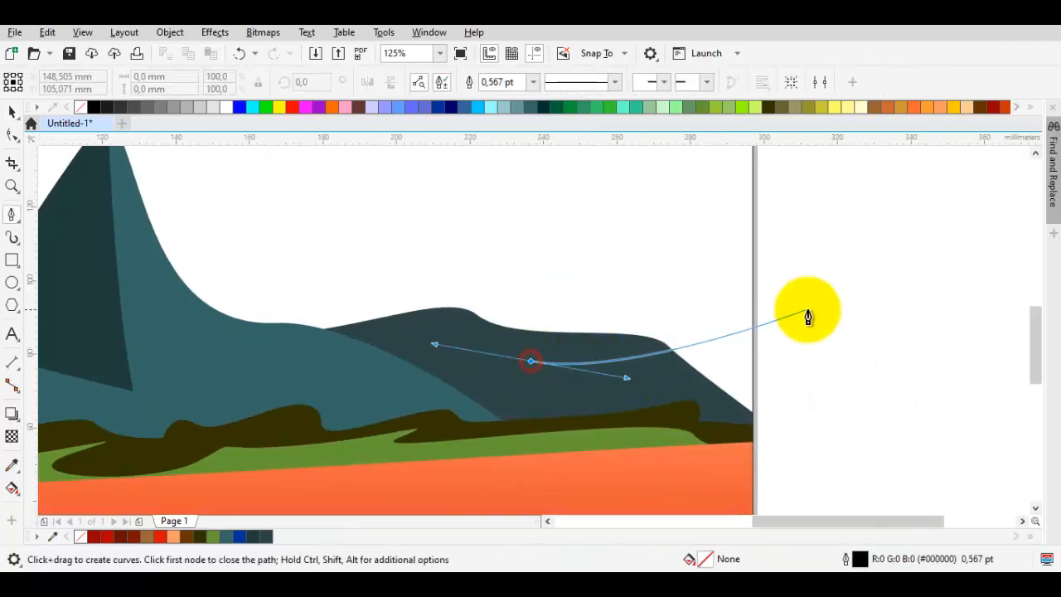
{"action": "left_click_drag", "start_coordinate": [715, 348], "coordinate": [730, 378]}
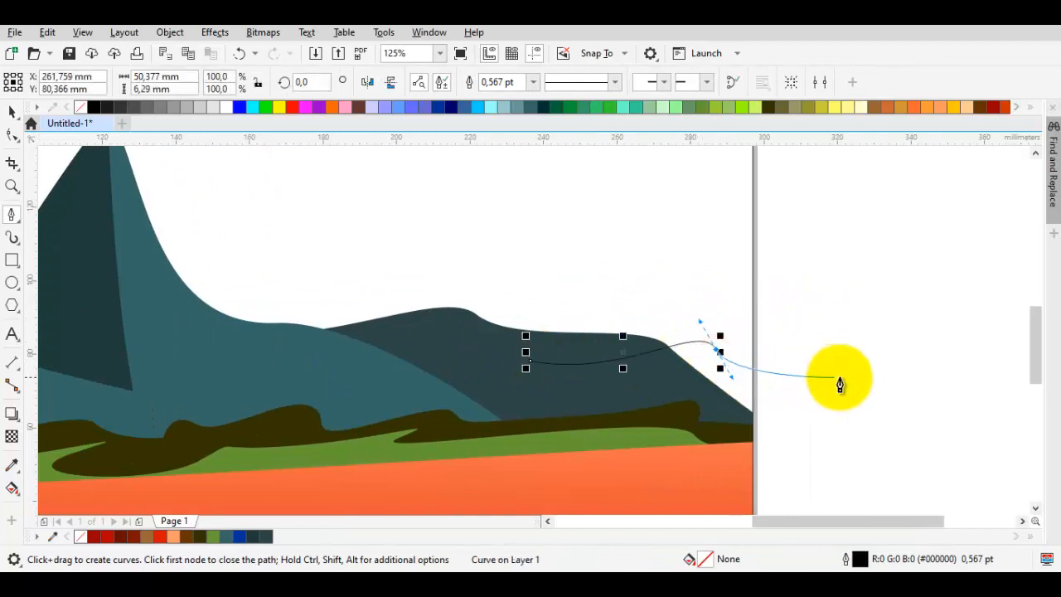
{"action": "left_click", "coordinate": [838, 377]}
{"action": "left_click_drag", "start_coordinate": [827, 421], "coordinate": [776, 424]}
{"action": "left_click_drag", "start_coordinate": [726, 421], "coordinate": [720, 422]}
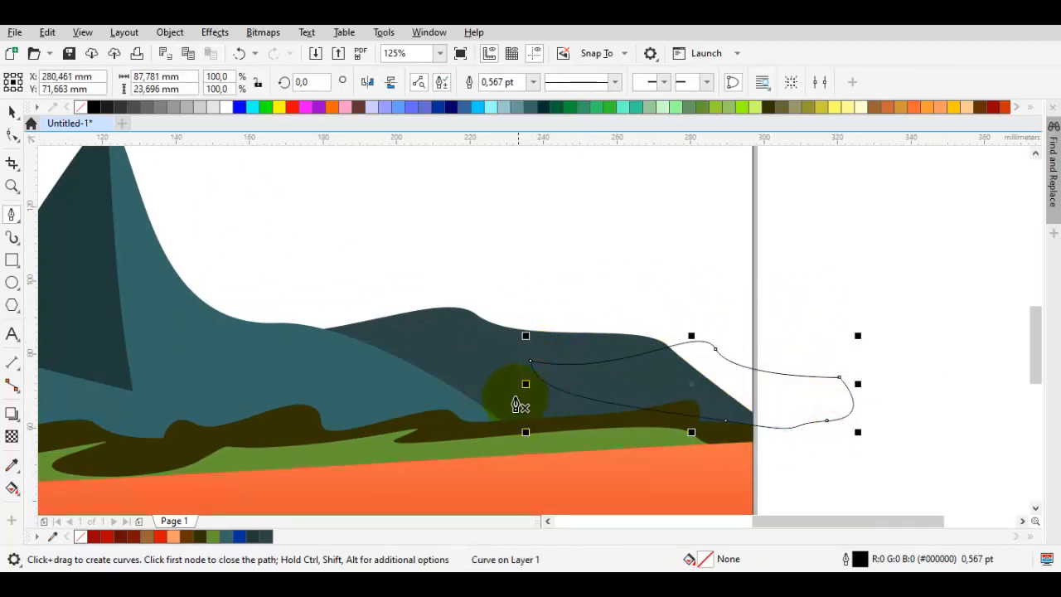
Step: Fill the new hill shape with a darker shade of the low hill's sampled colour, #283636, and remove its outline
{"action": "key", "text": "i"}
{"action": "left_click", "coordinate": [494, 355]}
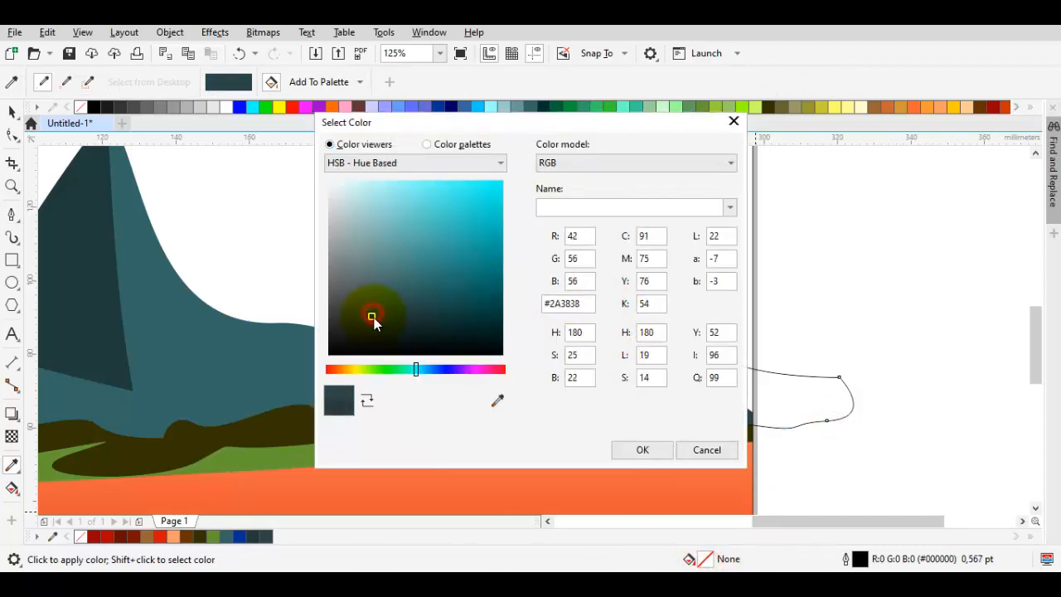
{"action": "left_click", "coordinate": [639, 454]}
{"action": "left_click", "coordinate": [810, 398]}
{"action": "key", "text": "space"}
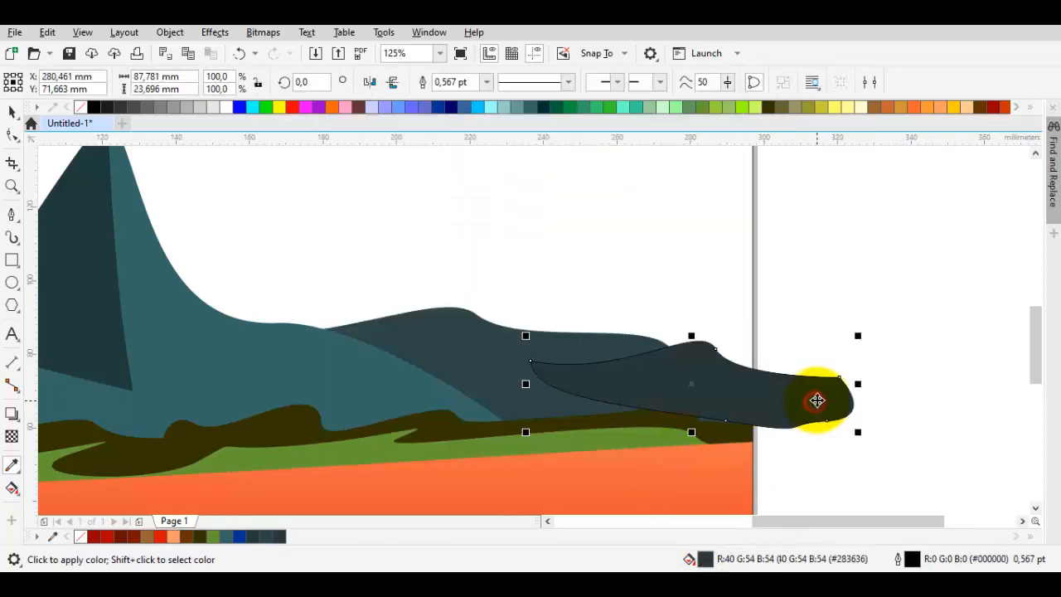
{"action": "left_click", "coordinate": [704, 367]}
Step: PowerClip the darkest hill shape inside the page rectangle and send it behind all the other hills
{"action": "right_click", "coordinate": [704, 368]}
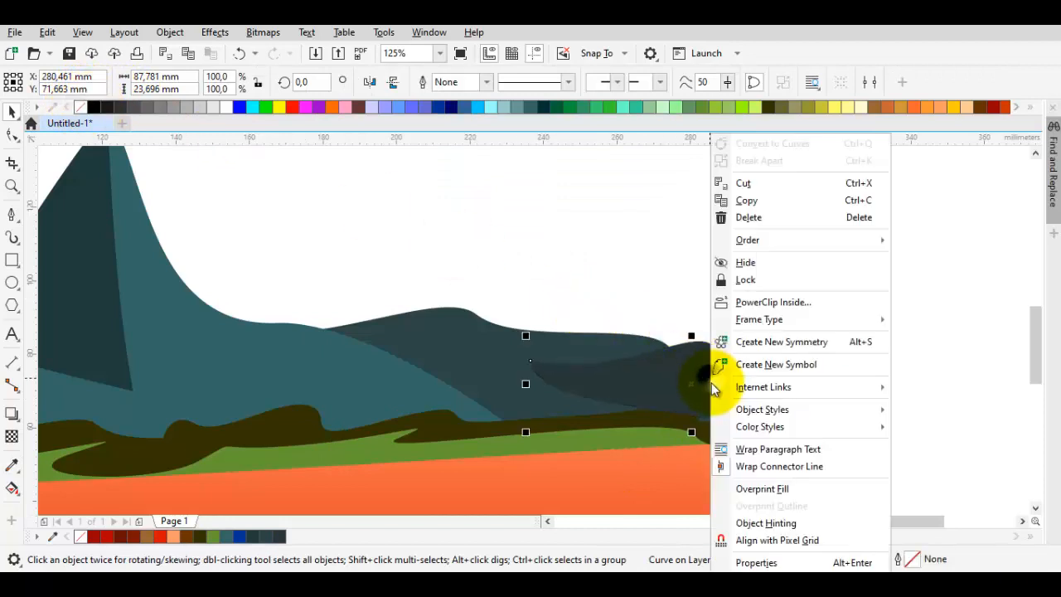
{"action": "left_click", "coordinate": [740, 302]}
{"action": "left_click", "coordinate": [705, 292]}
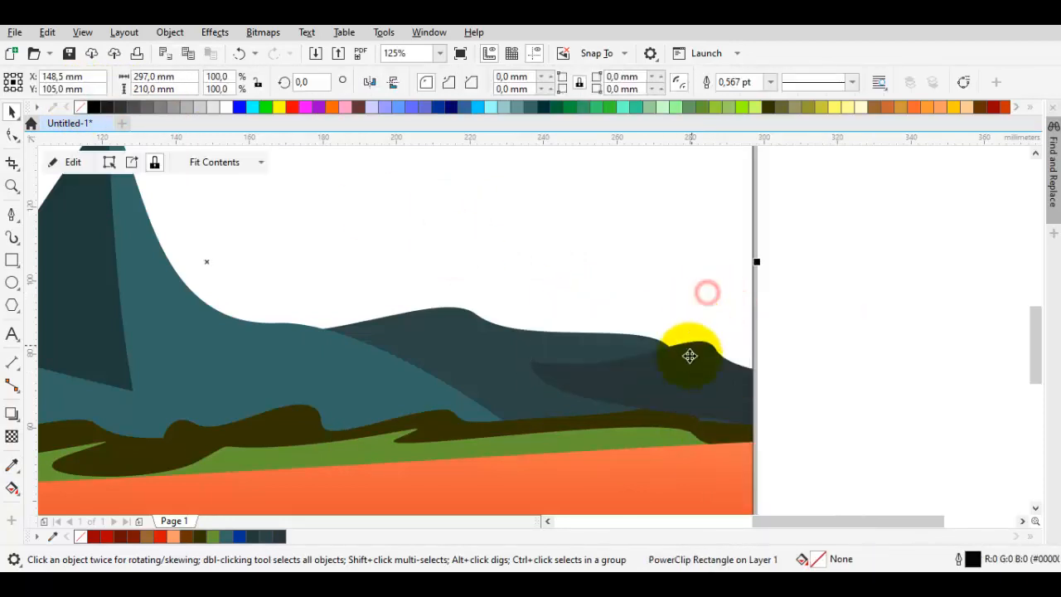
{"action": "left_click", "coordinate": [690, 358], "text": "ctrl"}
{"action": "key", "text": "shift+Page_Down"}
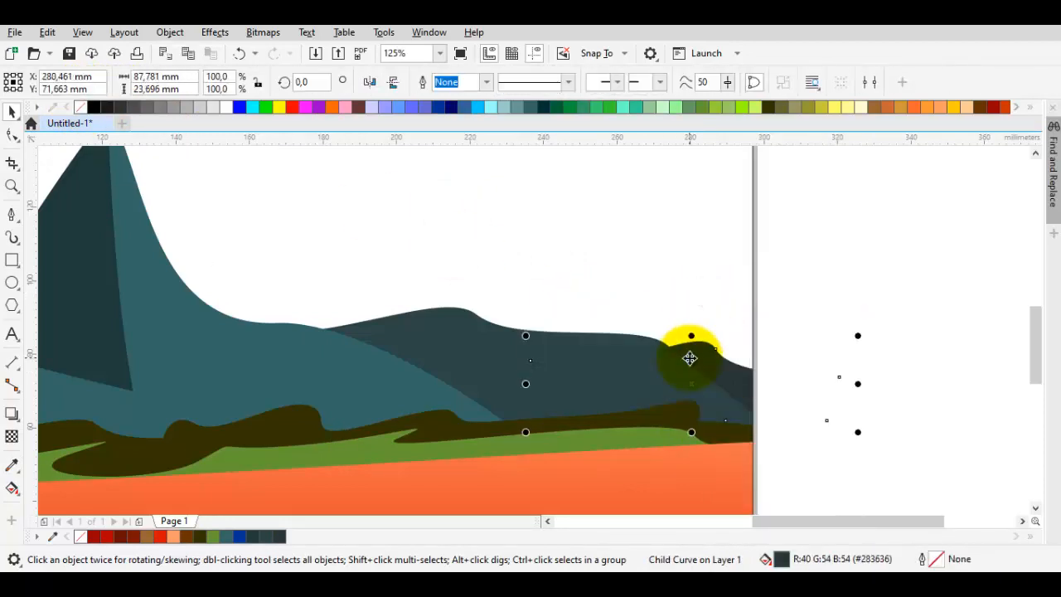
{"action": "left_click", "coordinate": [780, 365]}
Step: Recolour the mountain's lighter body inside the PowerClip to a darker teal, #2C5252
{"action": "scroll", "coordinate": [780, 365], "scroll_direction": "down", "scroll_amount": 1}
{"action": "left_click_drag", "start_coordinate": [529, 371], "coordinate": [609, 348]}
{"action": "left_click", "coordinate": [609, 348], "text": "ctrl"}
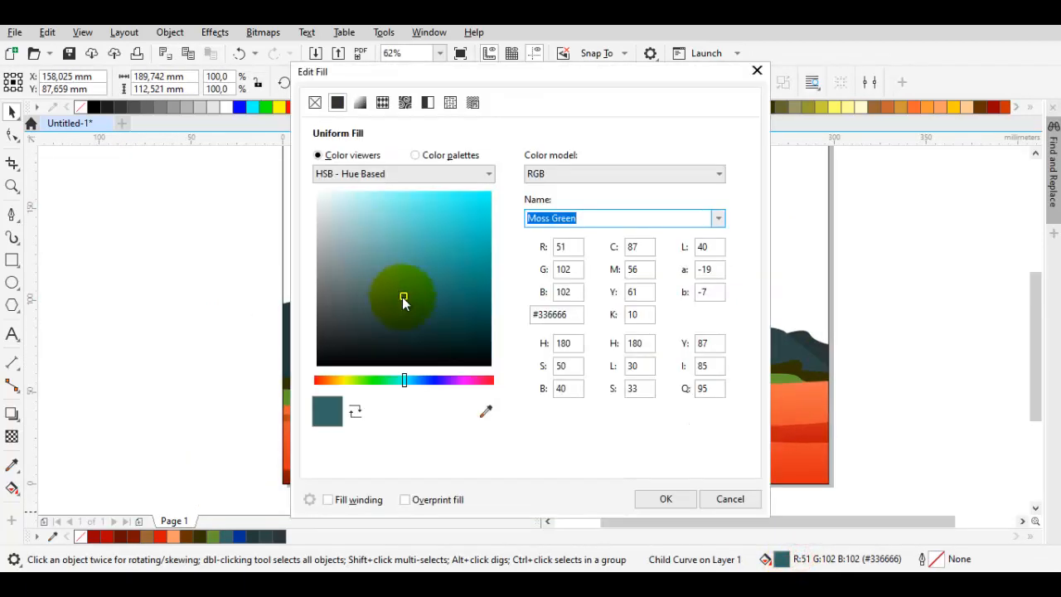
{"action": "left_click_drag", "start_coordinate": [435, 71], "coordinate": [60, 76]}
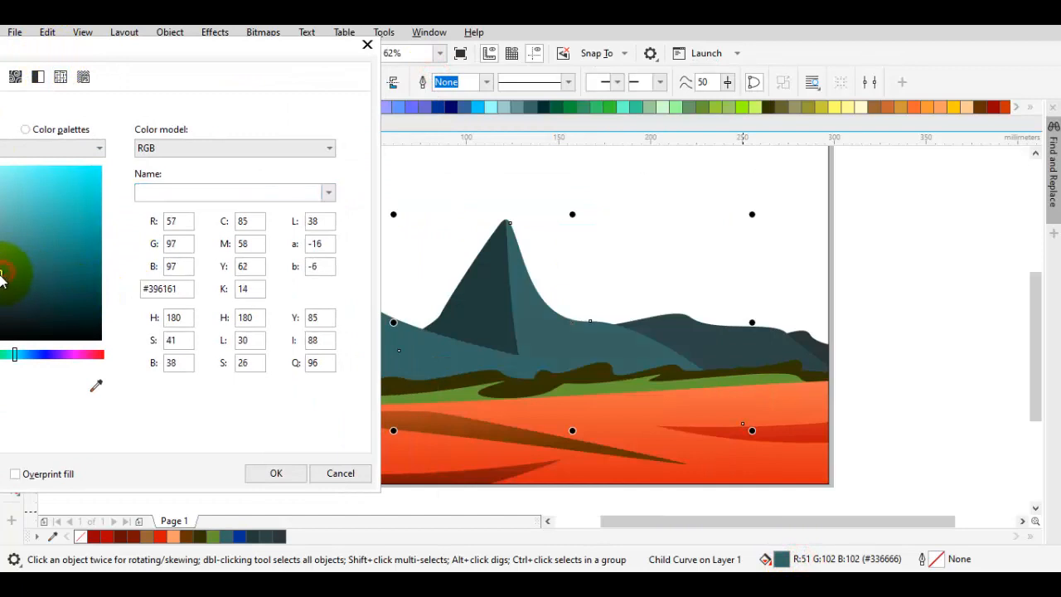
{"action": "left_click_drag", "start_coordinate": [10, 281], "coordinate": [15, 280]}
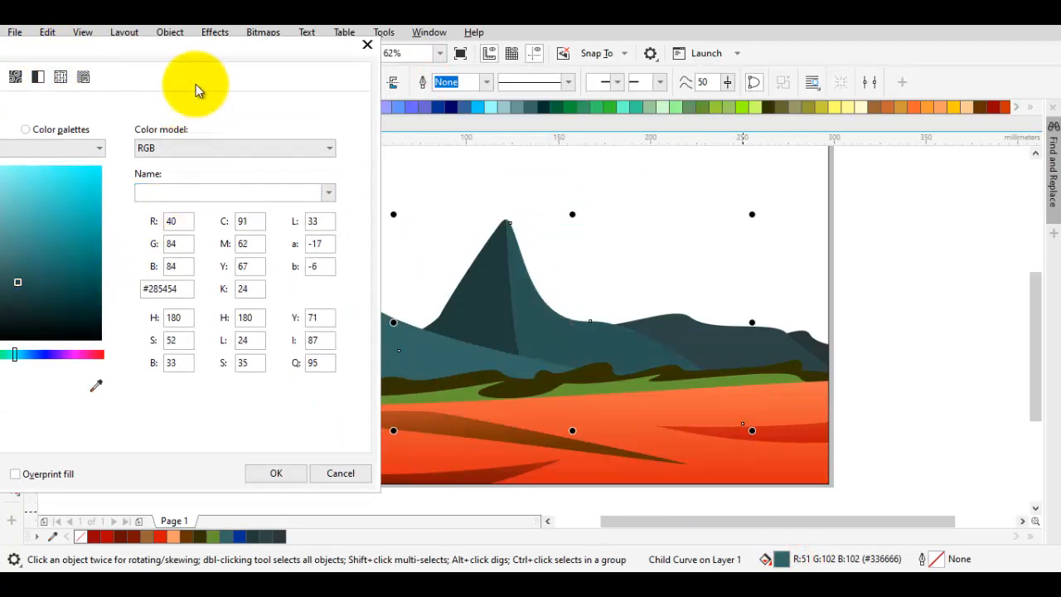
{"action": "left_click_drag", "start_coordinate": [196, 84], "coordinate": [307, 37]}
{"action": "left_click_drag", "start_coordinate": [105, 284], "coordinate": [102, 274]}
{"action": "left_click", "coordinate": [371, 464]}
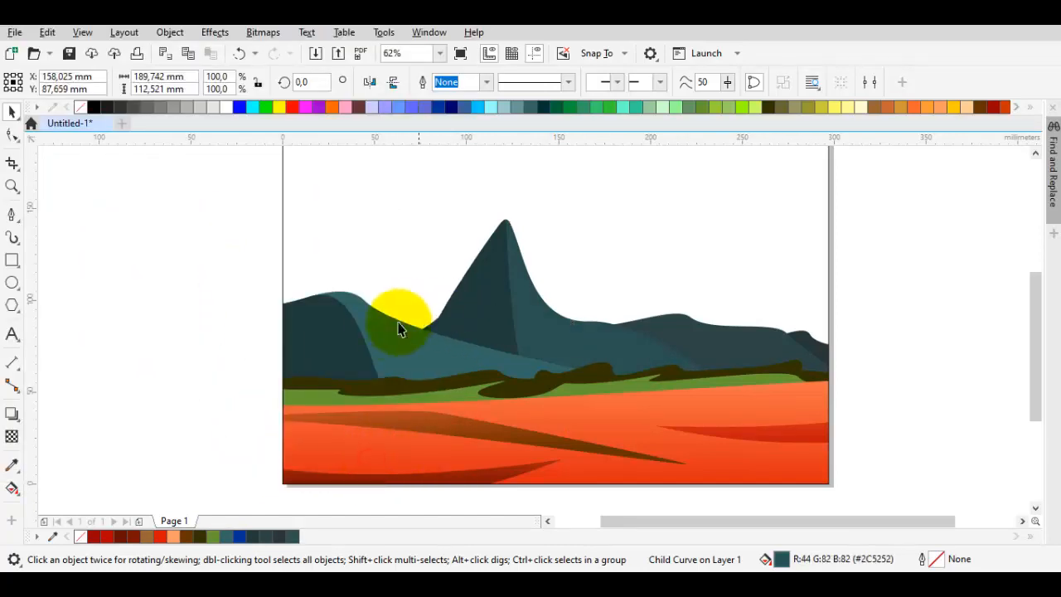
Step: Recolour the left hill's lighter body inside the PowerClip to the more saturated teal #245C5C
{"action": "left_click", "coordinate": [379, 324]}
{"action": "key", "text": "Escape"}
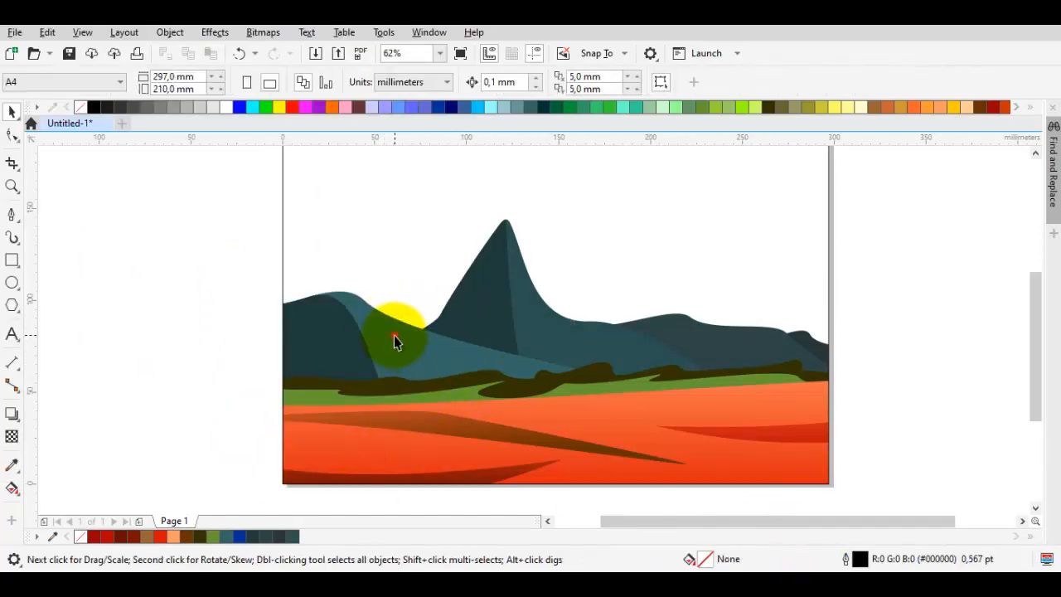
{"action": "left_click", "coordinate": [397, 332]}
{"action": "left_click", "coordinate": [398, 329], "text": "ctrl"}
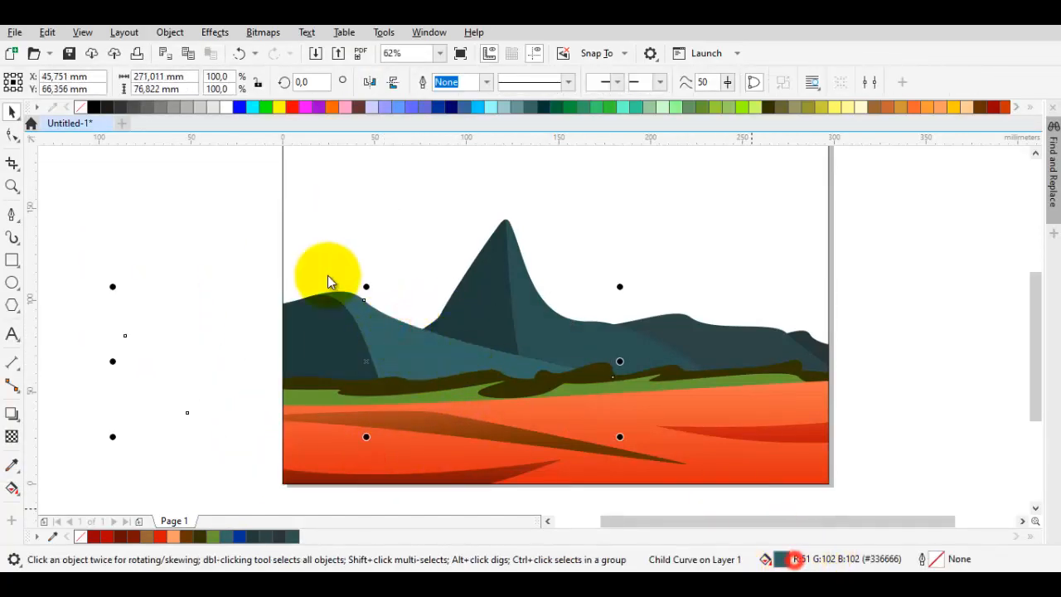
{"action": "left_click_drag", "start_coordinate": [398, 71], "coordinate": [763, 69]}
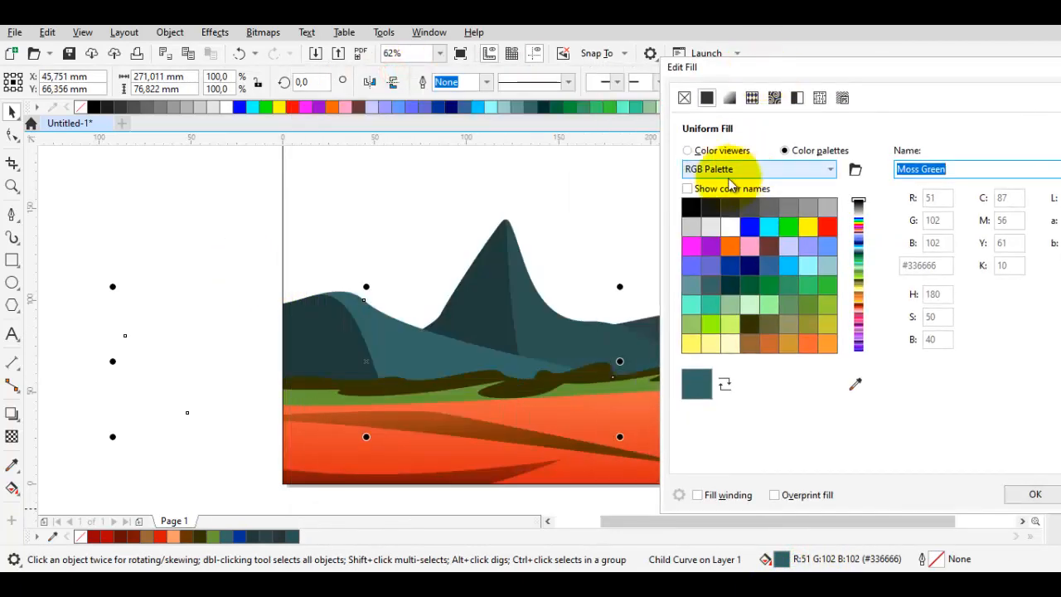
{"action": "left_click", "coordinate": [720, 150]}
{"action": "left_click", "coordinate": [754, 298]}
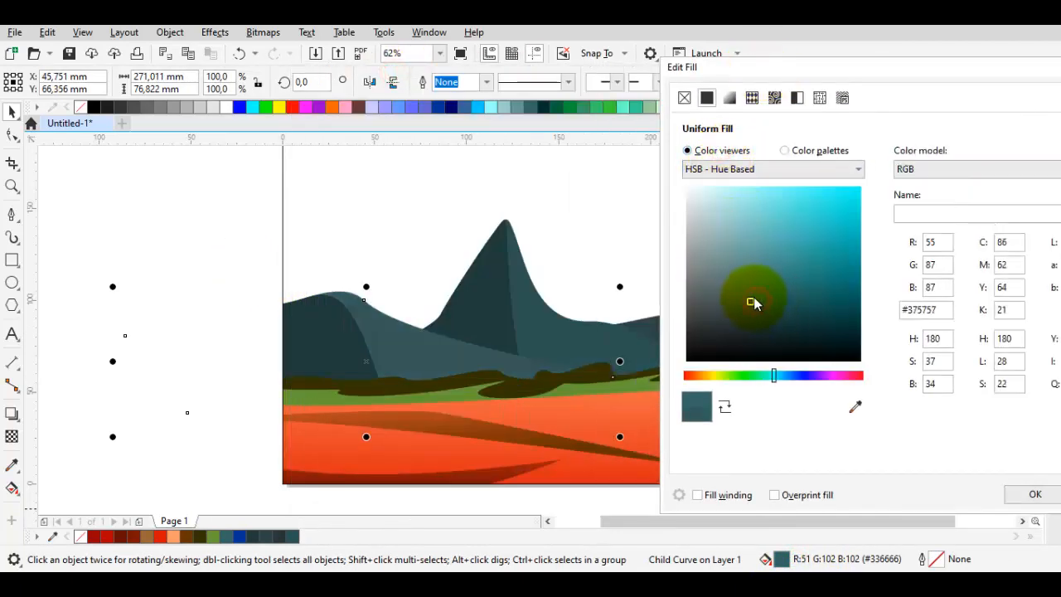
{"action": "left_click_drag", "start_coordinate": [791, 301], "coordinate": [797, 298]}
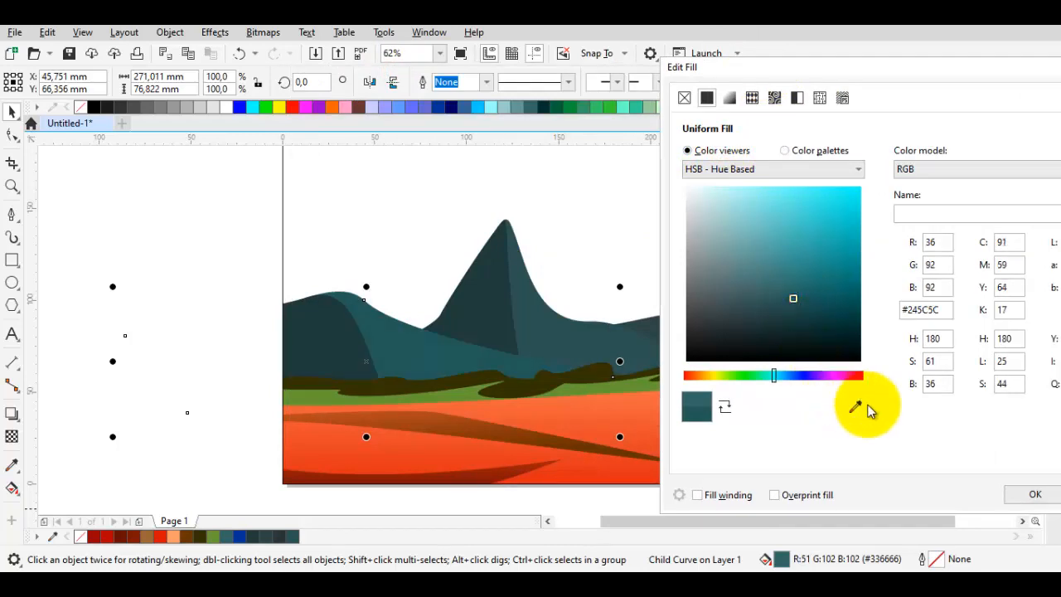
{"action": "left_click", "coordinate": [1035, 494]}
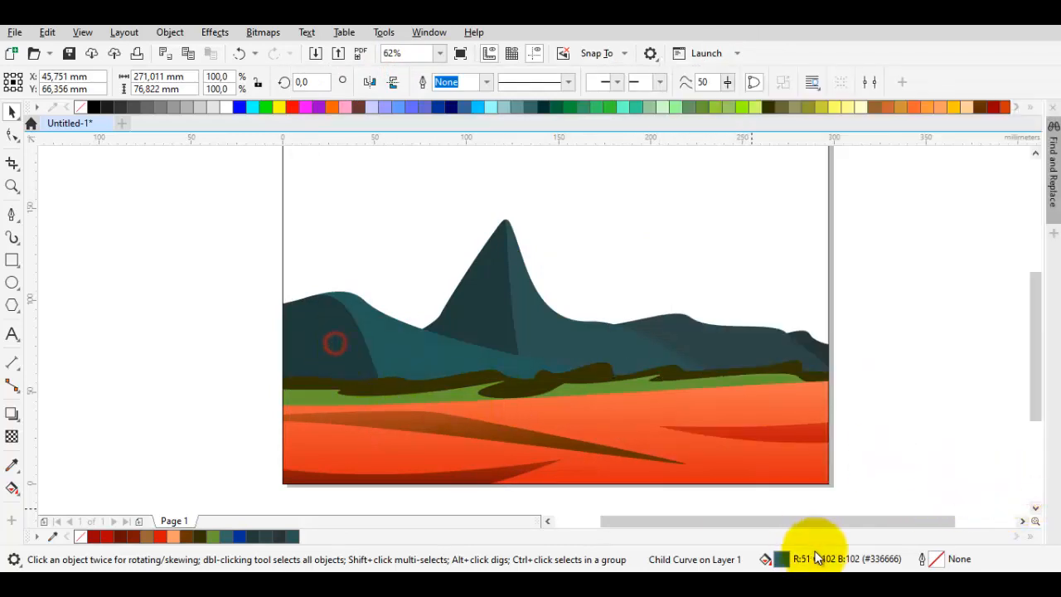
Step: Recolour the left hill's shadow inside the PowerClip to dark teal #204040
{"action": "left_click", "coordinate": [331, 330]}
{"action": "left_click", "coordinate": [341, 333], "text": "ctrl"}
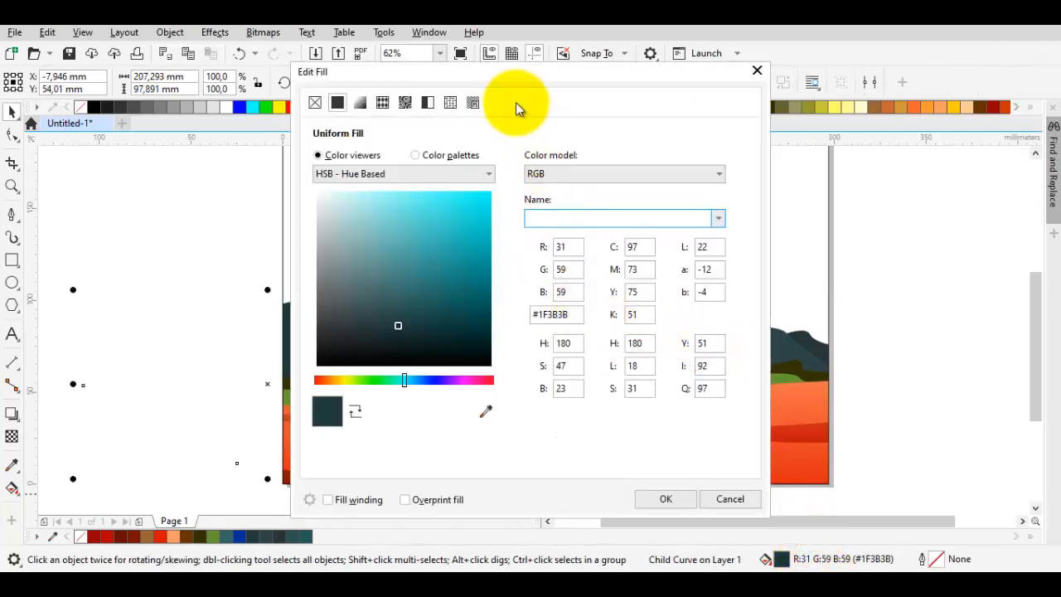
{"action": "left_click_drag", "start_coordinate": [510, 76], "coordinate": [847, 88]}
{"action": "mouse_move", "coordinate": [727, 332]}
{"action": "left_mouse_down"}
{"action": "mouse_move", "coordinate": [719, 327]}
{"action": "mouse_move", "coordinate": [732, 318]}
{"action": "mouse_move", "coordinate": [743, 326]}
{"action": "left_mouse_up"}
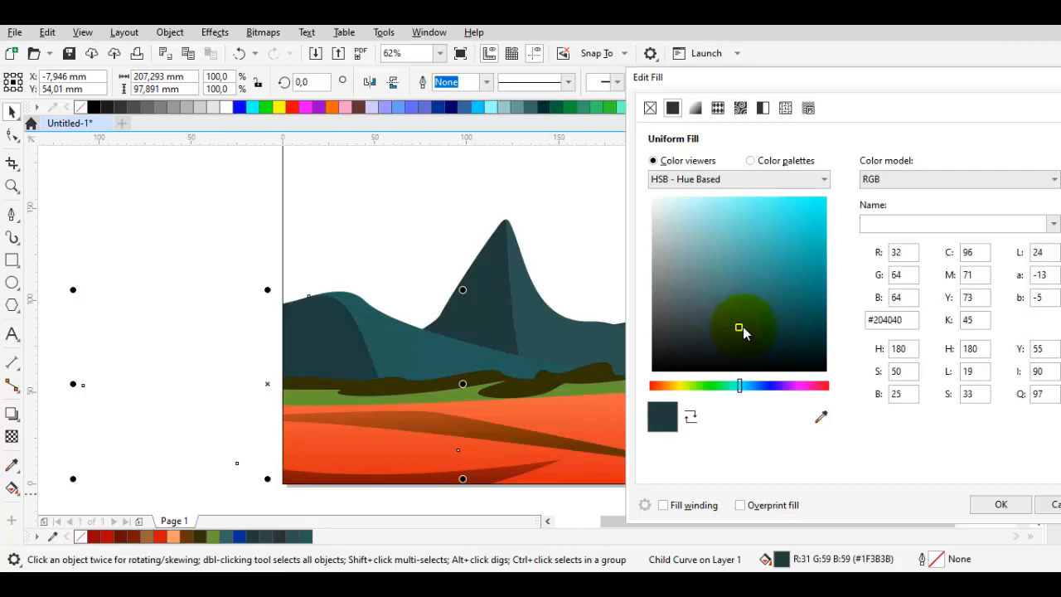
{"action": "left_click", "coordinate": [1001, 504]}
{"action": "left_click", "coordinate": [970, 378]}
Step: Draw a closed wavy cloud outline about 486 by 134 mm across the sky, extending beyond the page's top and both sides
{"action": "scroll", "coordinate": [817, 379], "scroll_direction": "down", "scroll_amount": 2}
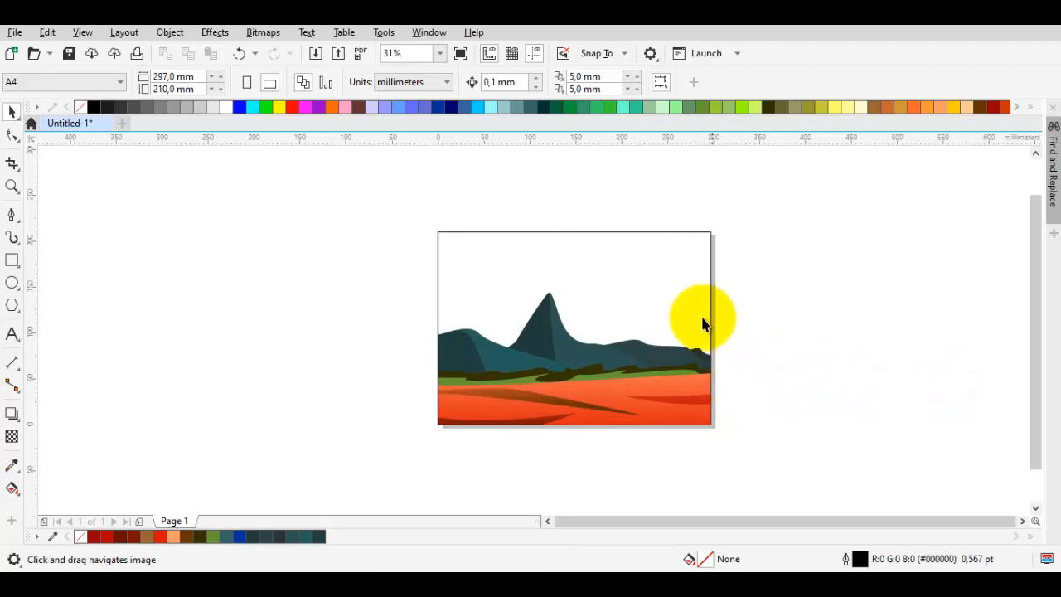
{"action": "scroll", "coordinate": [509, 280], "scroll_direction": "up", "scroll_amount": 1}
{"action": "key", "text": "space"}
{"action": "left_click_drag", "start_coordinate": [202, 330], "coordinate": [469, 336]}
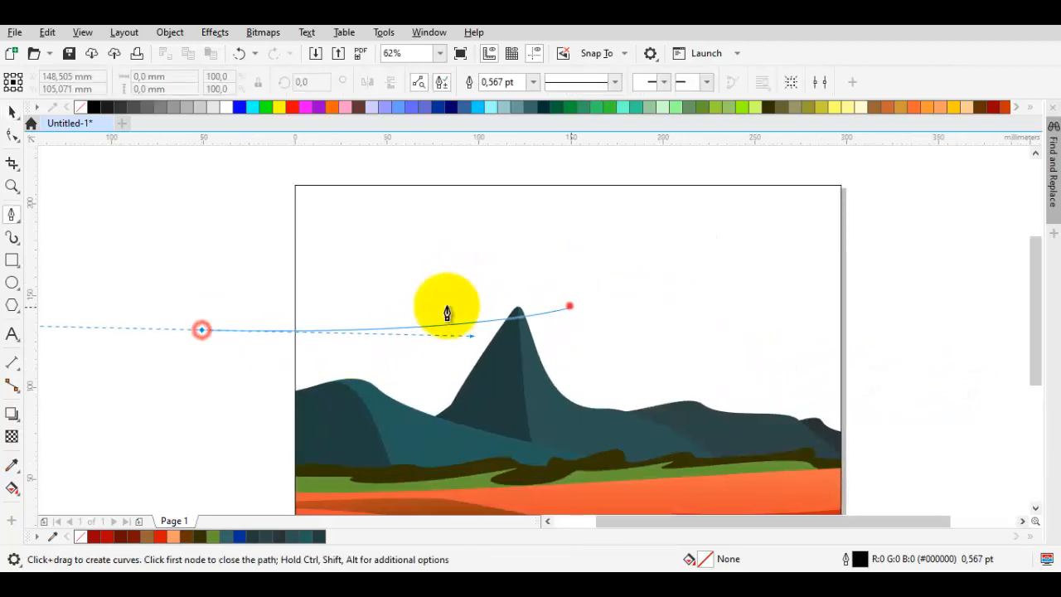
{"action": "left_click_drag", "start_coordinate": [569, 306], "coordinate": [415, 305]}
{"action": "left_click_drag", "start_coordinate": [230, 236], "coordinate": [374, 232]}
{"action": "left_click_drag", "start_coordinate": [600, 214], "coordinate": [406, 184]}
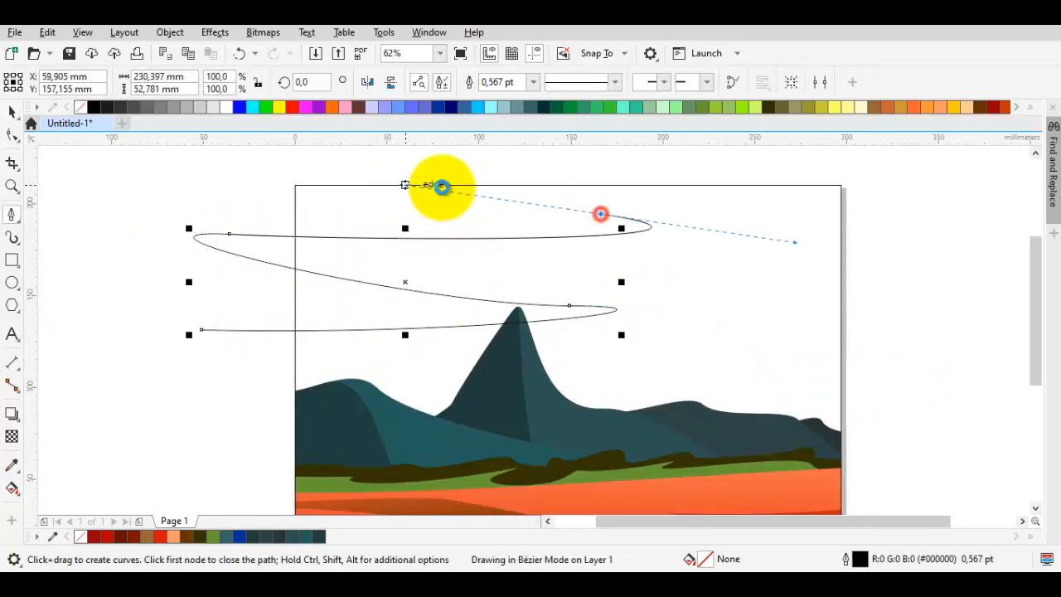
{"action": "left_click_drag", "start_coordinate": [880, 223], "coordinate": [1006, 273]}
{"action": "left_click_drag", "start_coordinate": [738, 302], "coordinate": [604, 334]}
{"action": "left_click_drag", "start_coordinate": [684, 343], "coordinate": [777, 348]}
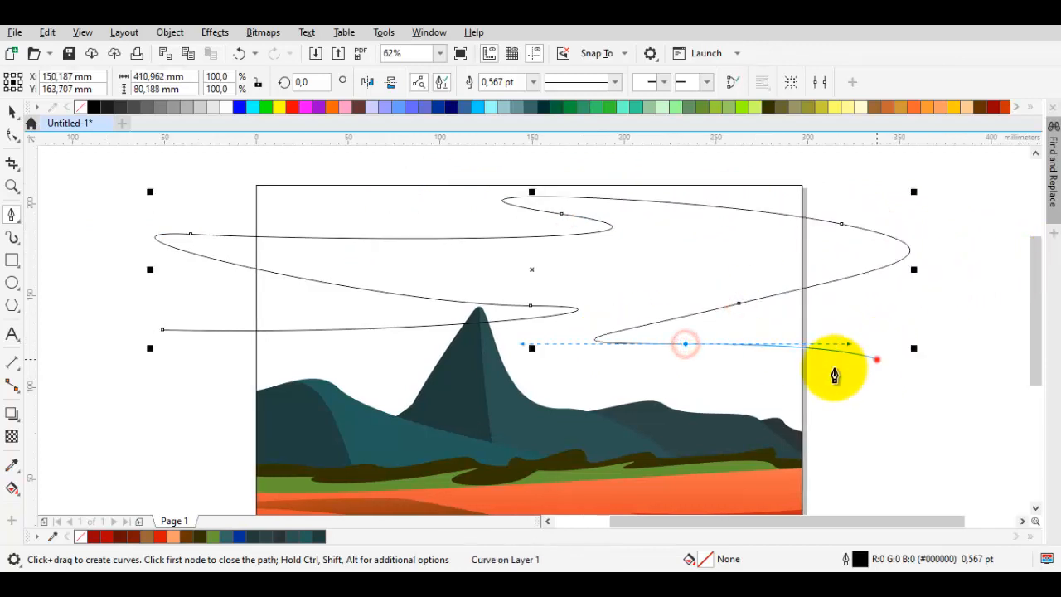
{"action": "left_click_drag", "start_coordinate": [876, 358], "coordinate": [730, 393]}
{"action": "left_click_drag", "start_coordinate": [981, 372], "coordinate": [940, 353]}
{"action": "left_click_drag", "start_coordinate": [826, 159], "coordinate": [580, 159]}
{"action": "left_click_drag", "start_coordinate": [220, 170], "coordinate": [137, 179]}
{"action": "left_click_drag", "start_coordinate": [93, 210], "coordinate": [98, 320]}
{"action": "left_click", "coordinate": [159, 330]}
{"action": "key", "text": "space"}
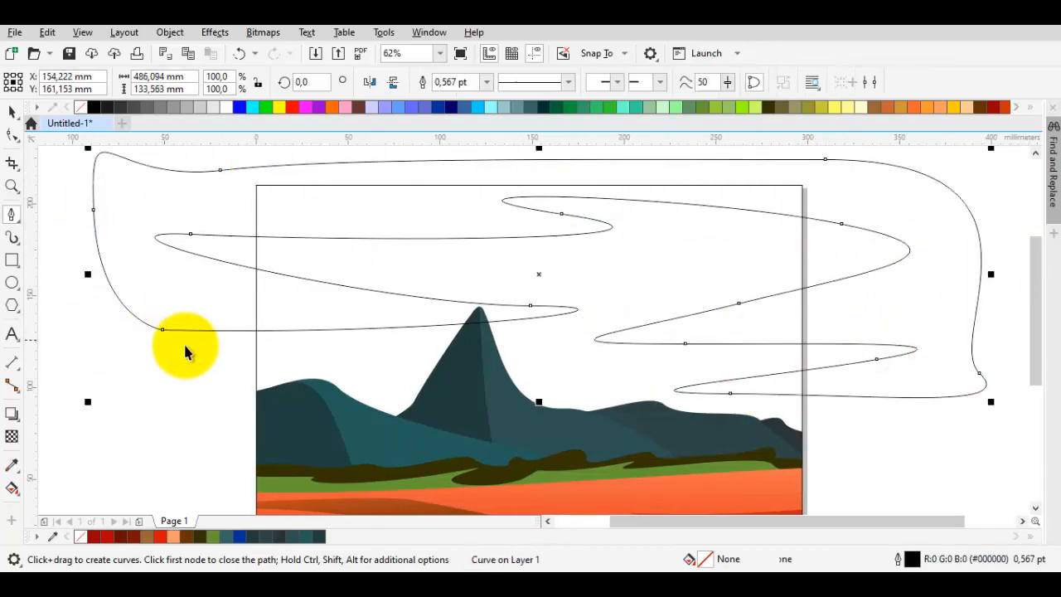
Step: Fill the page rectangle with a pale teal sky colour
{"action": "left_click", "coordinate": [343, 342]}
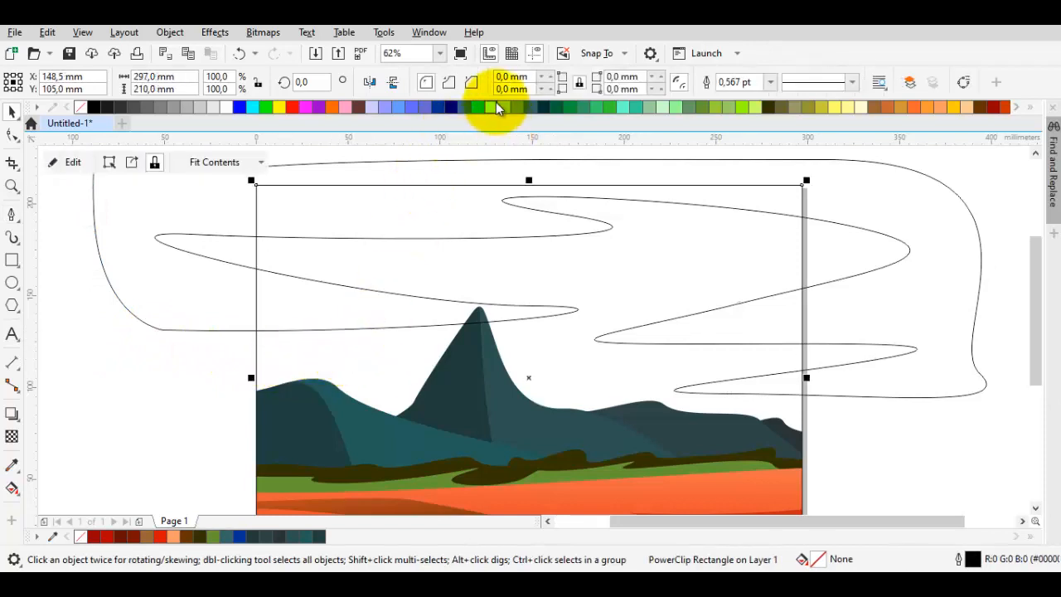
{"action": "left_click", "coordinate": [502, 103]}
Step: Fill the cloud shape with pale blue-grey, RGB 208, 223, 232, and remove its outline
{"action": "left_click", "coordinate": [190, 218]}
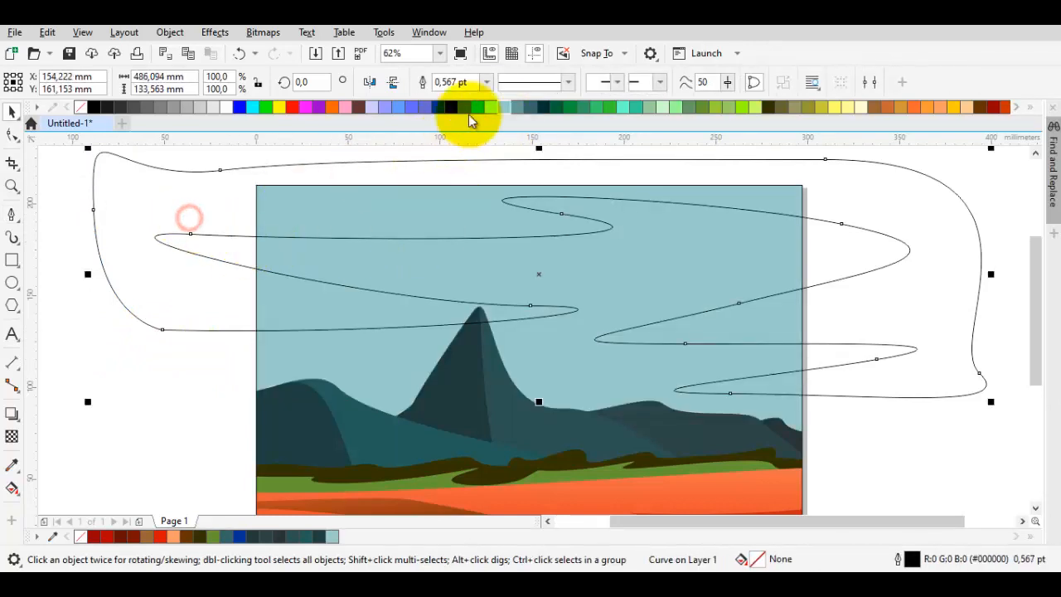
{"action": "left_click_drag", "start_coordinate": [502, 104], "coordinate": [516, 108]}
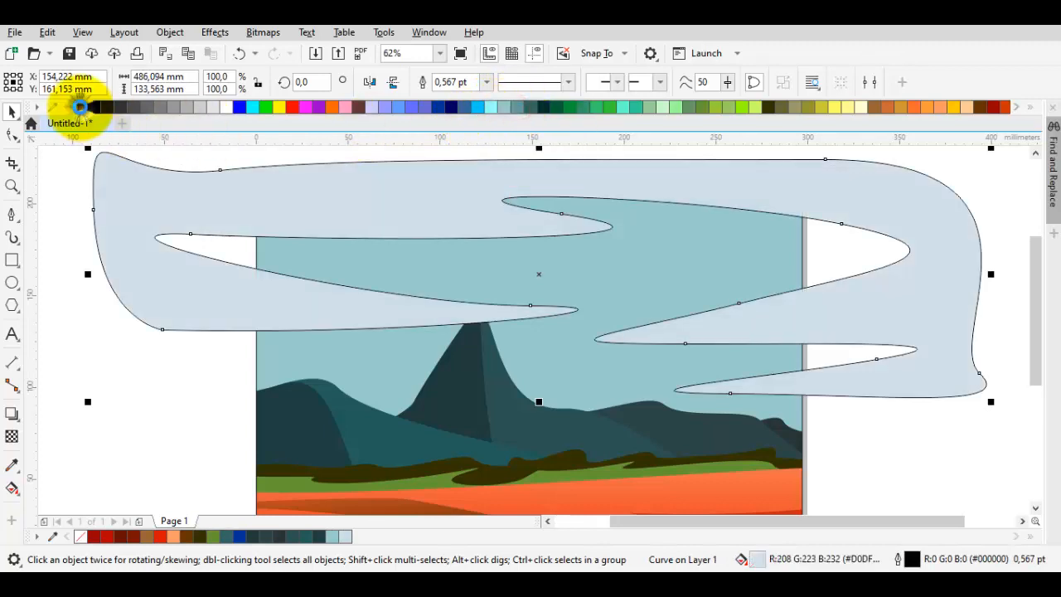
{"action": "right_click", "coordinate": [80, 106]}
{"action": "scroll", "coordinate": [319, 243], "scroll_direction": "down", "scroll_amount": 1}
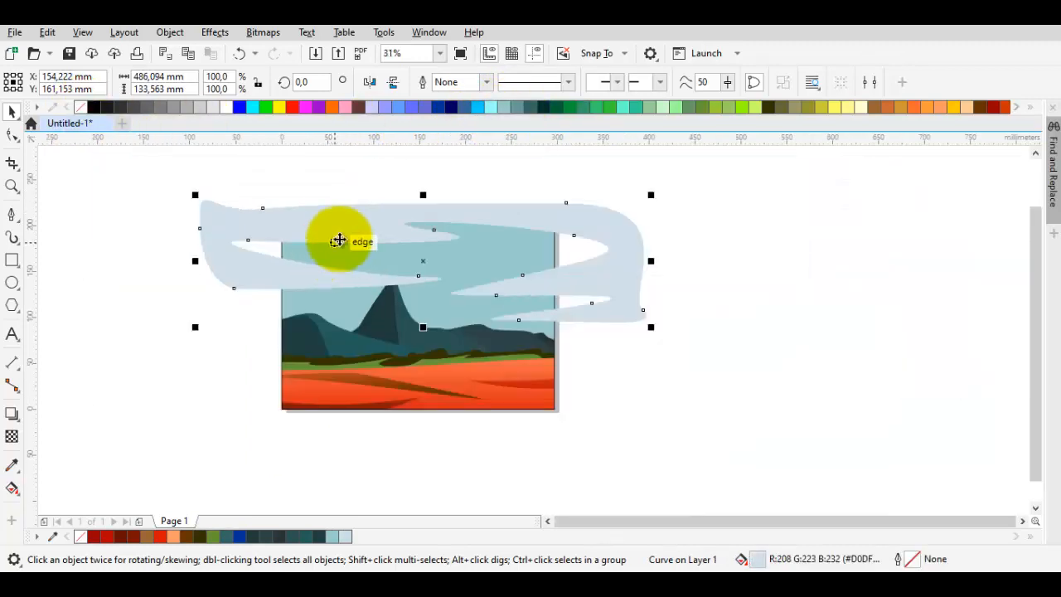
Step: Sample the sky's teal colour and apply it to the large cloud shape
{"action": "scroll", "coordinate": [447, 265], "scroll_direction": "up", "scroll_amount": 1}
{"action": "key", "text": "i"}
{"action": "left_click", "coordinate": [466, 246]}
{"action": "left_click", "coordinate": [337, 178]}
{"action": "key", "text": "space"}
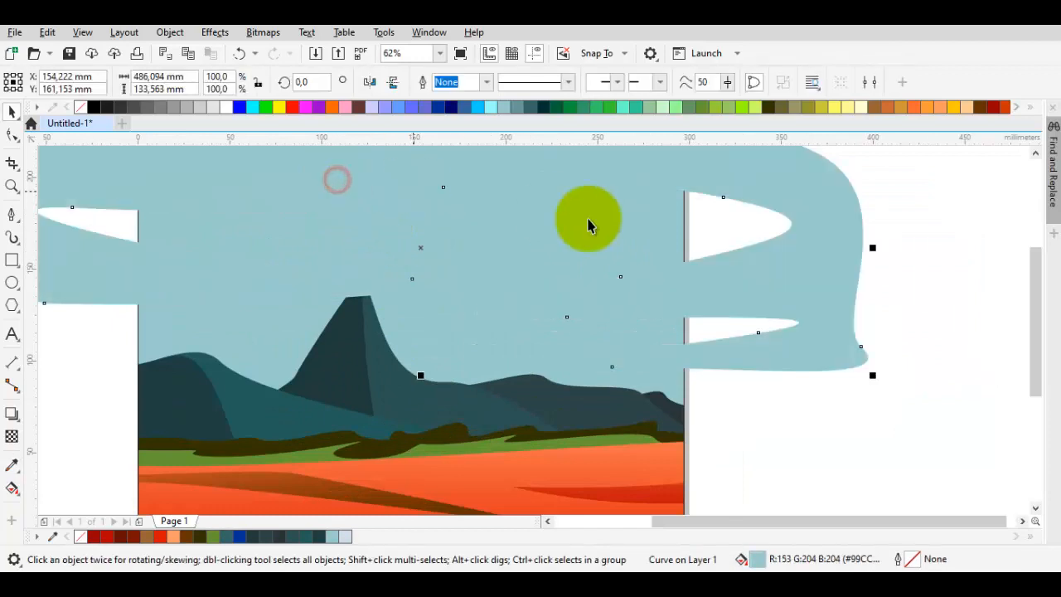
Step: Lighten the large cloud shape's uniform fill to pale teal #B6E0E0
{"action": "left_click", "coordinate": [919, 238]}
{"action": "left_click", "coordinate": [857, 247]}
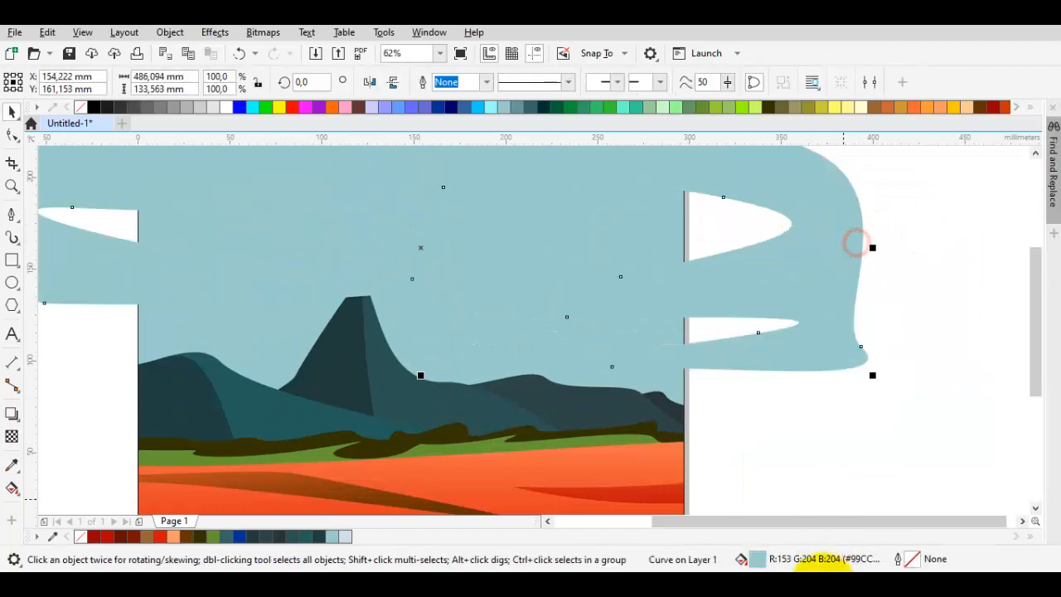
{"action": "double_click", "coordinate": [808, 560]}
{"action": "left_click", "coordinate": [360, 203]}
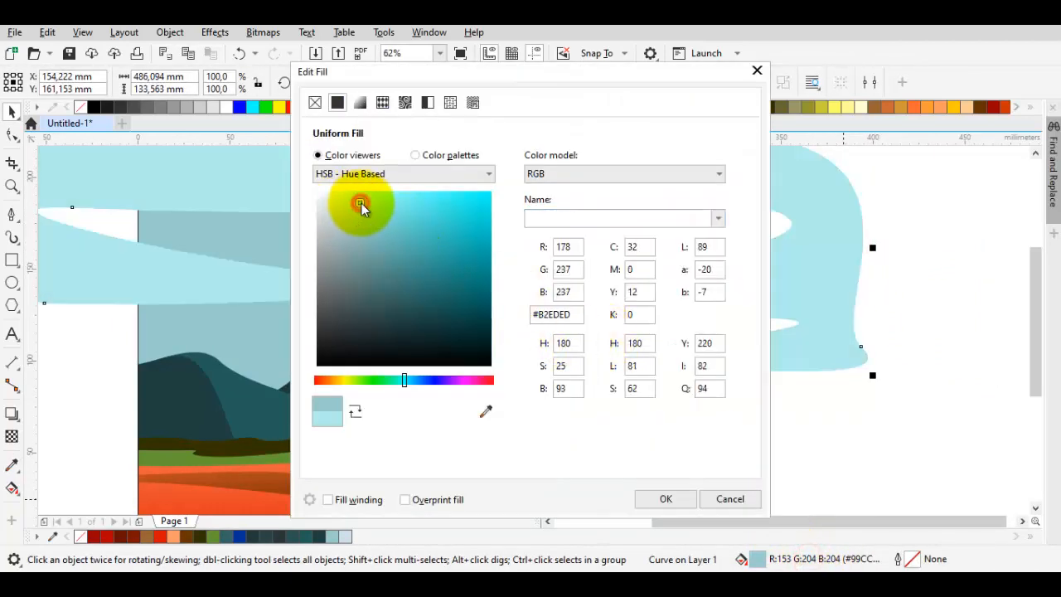
{"action": "left_click_drag", "start_coordinate": [350, 208], "coordinate": [347, 210]}
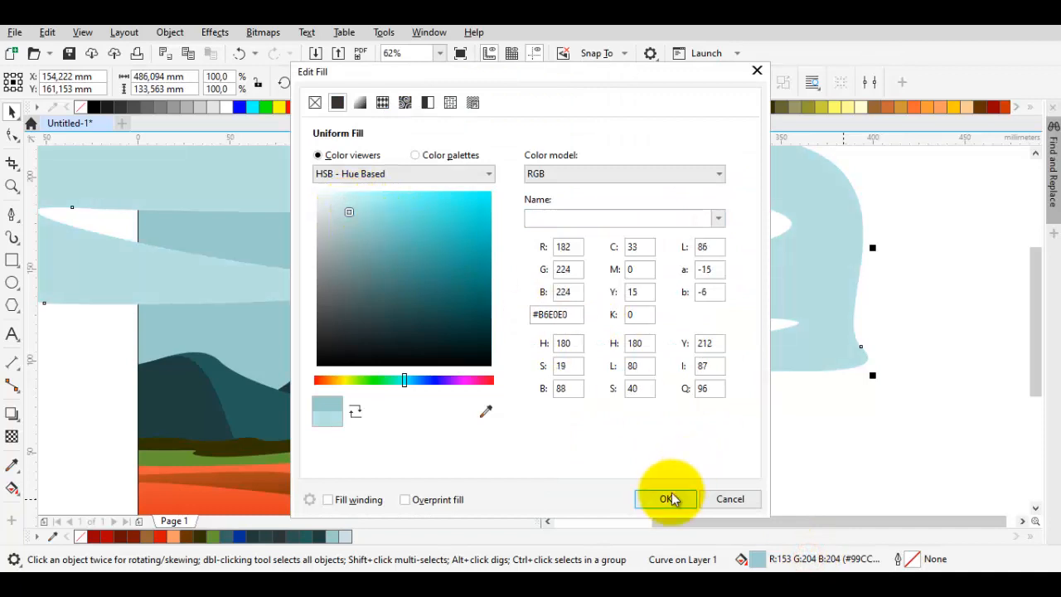
{"action": "left_click", "coordinate": [671, 499]}
Step: PowerClip the pale teal cloud shape inside the page-sized sky rectangle
{"action": "right_click", "coordinate": [758, 304]}
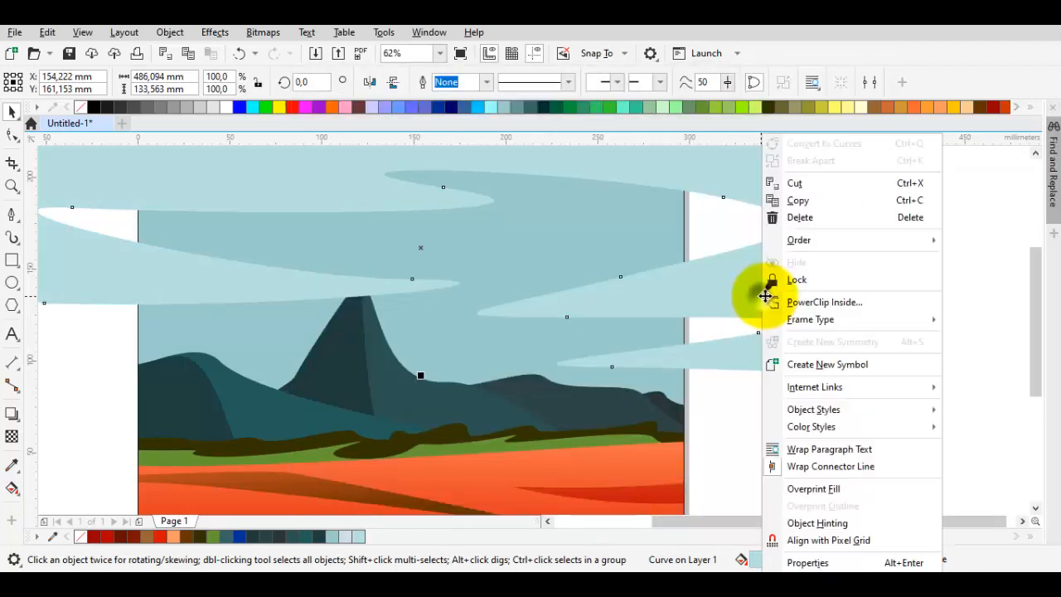
{"action": "left_click", "coordinate": [808, 302]}
{"action": "left_click", "coordinate": [561, 244]}
{"action": "left_click", "coordinate": [632, 291], "text": "ctrl"}
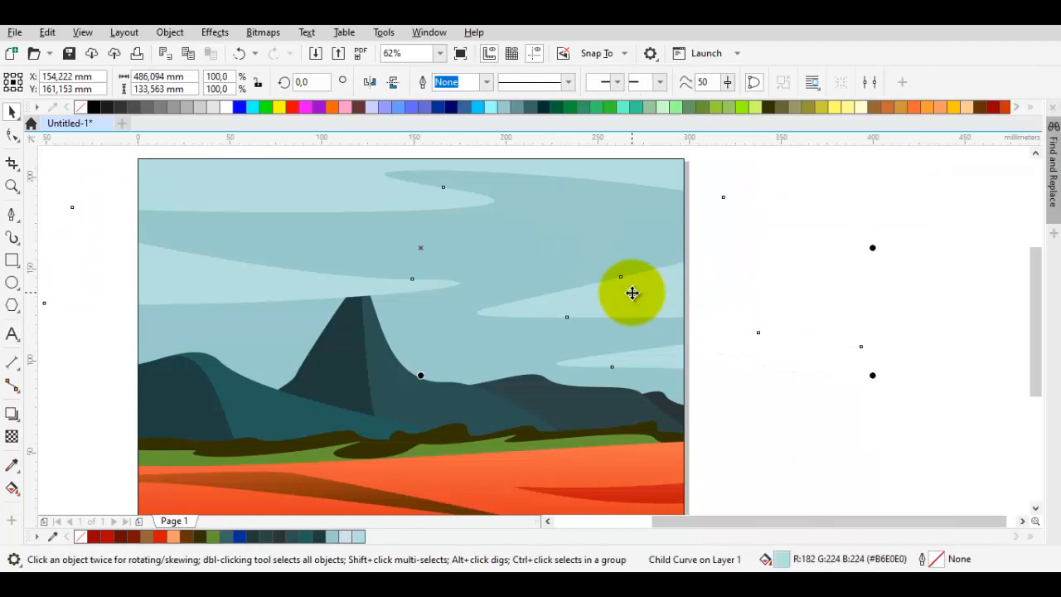
{"action": "left_click", "coordinate": [752, 310]}
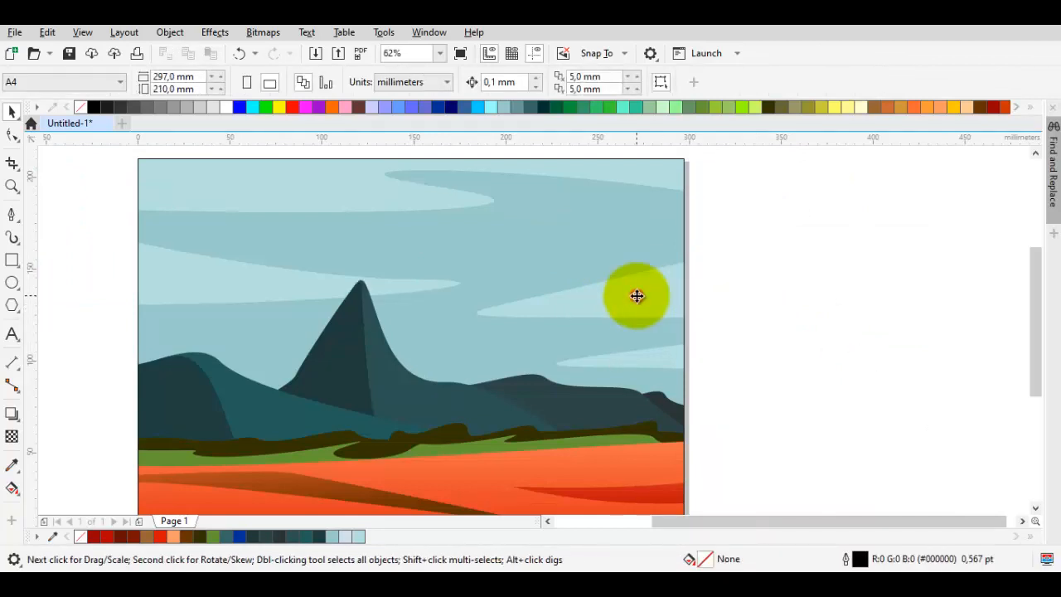
Step: Reshape the clipped cloud's two right-hand streaks, pulling the lowest streak's tip farther left toward the mountain
{"action": "key", "text": "F10"}
{"action": "left_click", "coordinate": [637, 296], "text": "ctrl"}
{"action": "left_click_drag", "start_coordinate": [562, 319], "coordinate": [669, 308]}
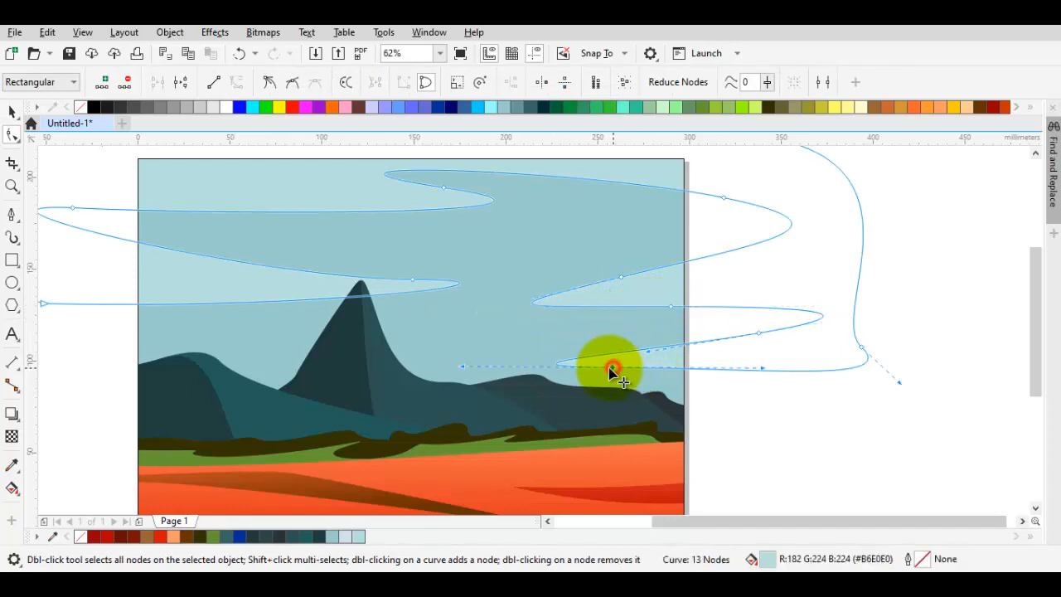
{"action": "left_click_drag", "start_coordinate": [612, 369], "coordinate": [484, 358]}
Step: Extend the cloud's middle-left streak rightward past the mountain peak and smooth the curve of its edges
{"action": "left_click", "coordinate": [414, 281]}
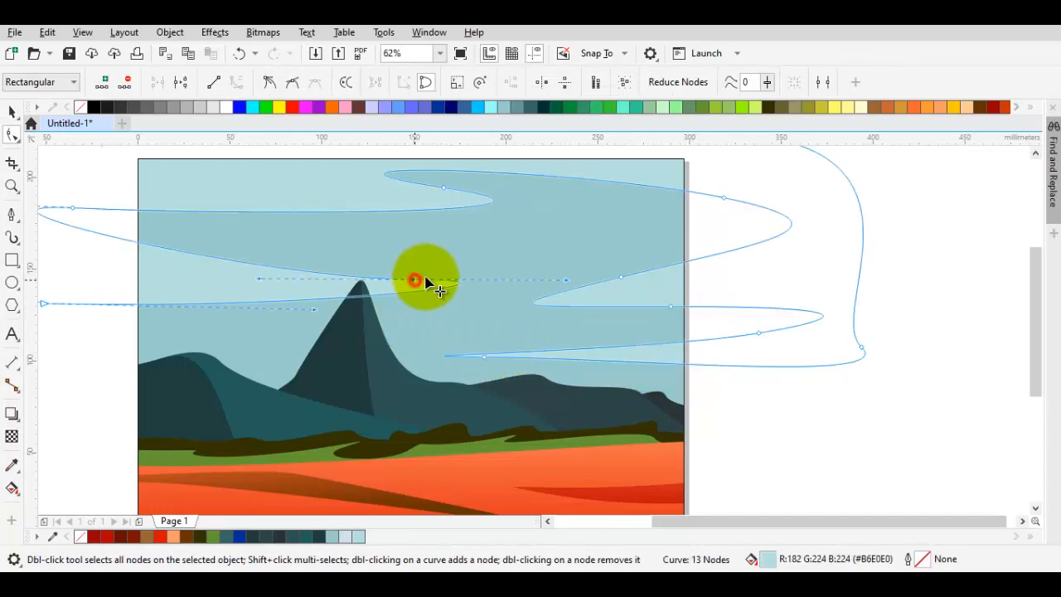
{"action": "left_click_drag", "start_coordinate": [425, 283], "coordinate": [555, 256]}
{"action": "scroll", "coordinate": [174, 220], "scroll_direction": "left", "scroll_amount": 3}
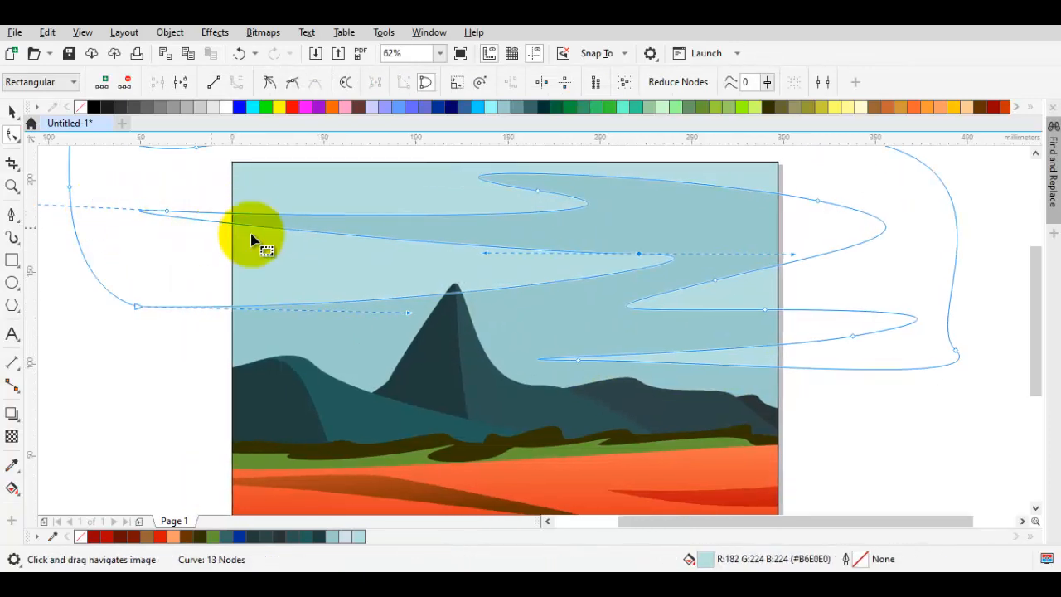
{"action": "left_click_drag", "start_coordinate": [449, 260], "coordinate": [526, 260]}
{"action": "left_click_drag", "start_coordinate": [407, 311], "coordinate": [542, 277]}
{"action": "key", "text": "space"}
{"action": "scroll", "coordinate": [607, 293], "scroll_direction": "down", "scroll_amount": 2}
{"action": "left_click", "coordinate": [745, 304]}
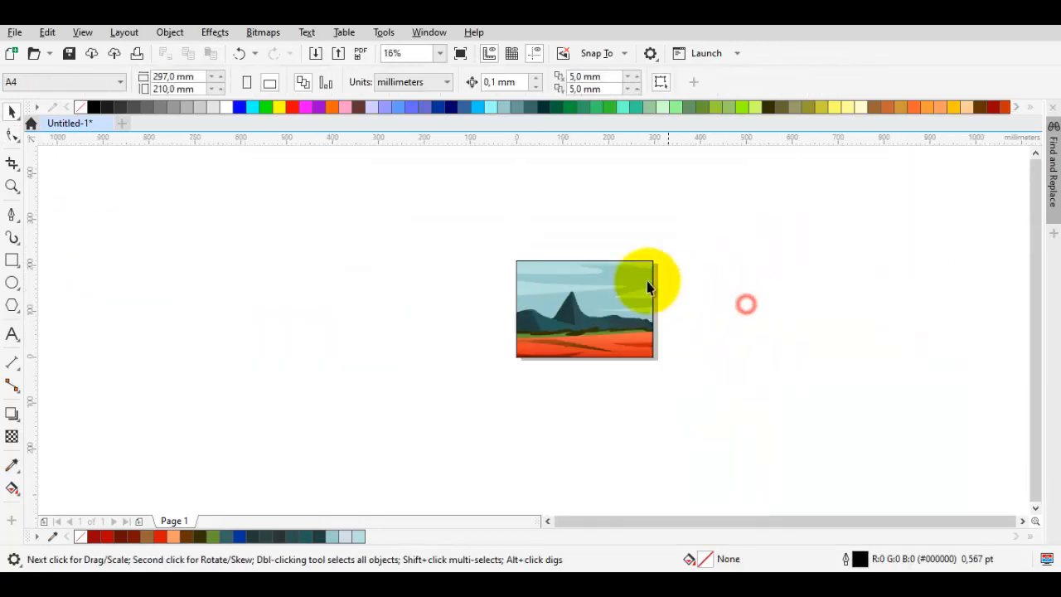
{"action": "scroll", "coordinate": [643, 277], "scroll_direction": "up", "scroll_amount": 1}
{"action": "left_click_drag", "start_coordinate": [643, 275], "coordinate": [692, 267]}
{"action": "scroll", "coordinate": [641, 283], "scroll_direction": "up", "scroll_amount": 1}
{"action": "left_click_drag", "start_coordinate": [873, 327], "coordinate": [741, 320]}
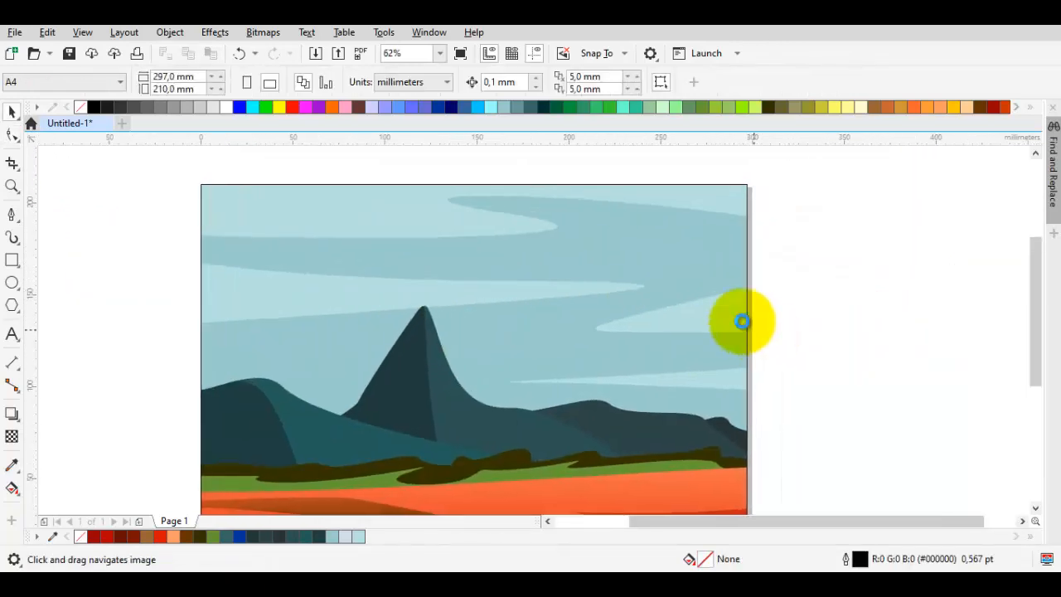
Step: Stretch the upper right-hand streak of the clipped cloud leftward and flatten its edges into a long thin wedge
{"action": "key", "text": "space"}
{"action": "left_click", "coordinate": [718, 310]}
{"action": "key", "text": "F10"}
{"action": "double_click", "coordinate": [682, 303]}
{"action": "left_click_drag", "start_coordinate": [682, 303], "coordinate": [567, 320]}
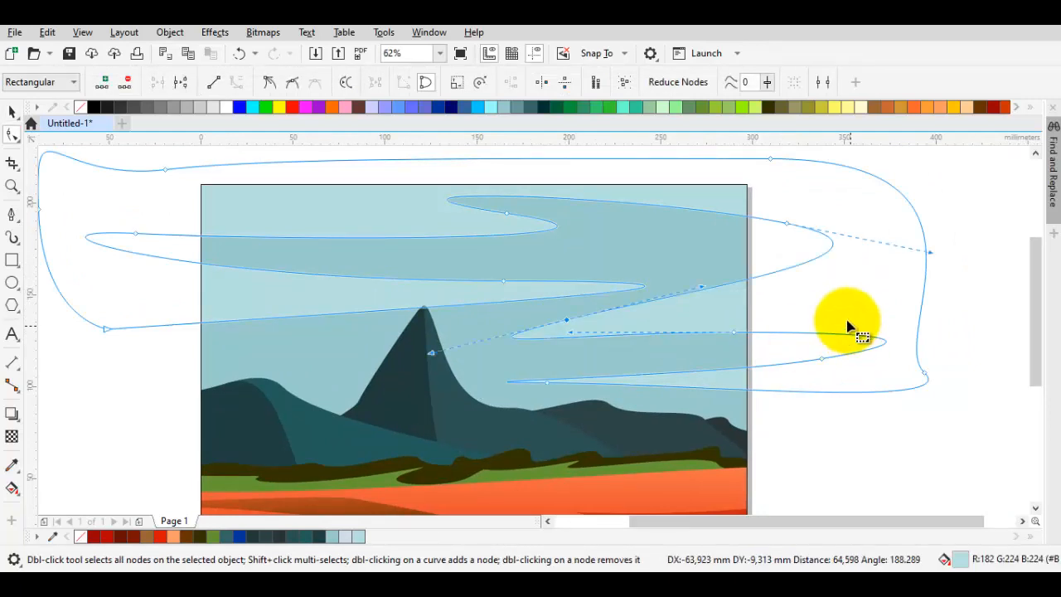
{"action": "left_click_drag", "start_coordinate": [701, 286], "coordinate": [829, 299]}
{"action": "left_click", "coordinate": [735, 332]}
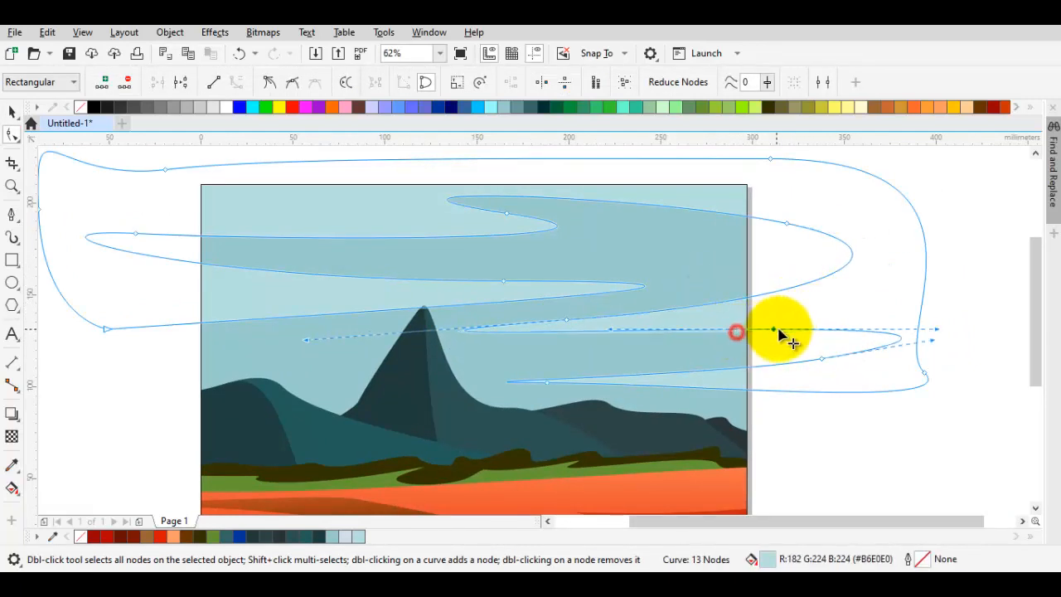
{"action": "key", "text": "space"}
{"action": "scroll", "coordinate": [809, 333], "scroll_direction": "down", "scroll_amount": 1}
{"action": "left_click", "coordinate": [896, 343]}
{"action": "scroll", "coordinate": [635, 273], "scroll_direction": "up", "scroll_amount": 1}
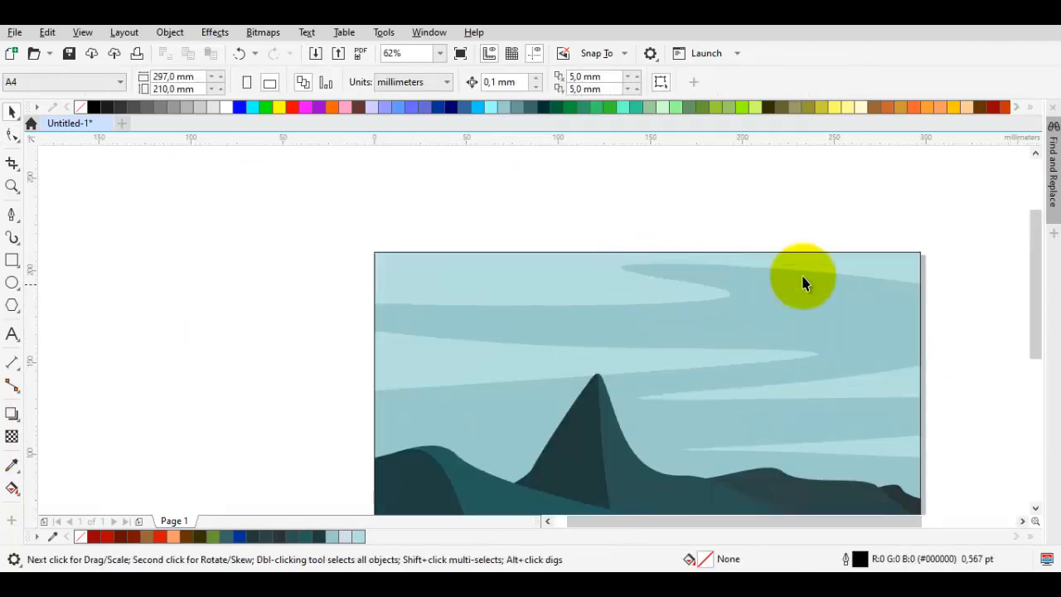
Step: Flatten the topmost cloud band's lower edge by repositioning its node beyond the page's right side and lengthening its handle
{"action": "left_click", "coordinate": [881, 267], "text": "ctrl"}
{"action": "key", "text": "space"}
{"action": "left_click_drag", "start_coordinate": [973, 286], "coordinate": [909, 307]}
{"action": "left_click_drag", "start_coordinate": [763, 280], "coordinate": [581, 257]}
Step: Reshape the upper-left cloud streak into a longer, thinner band by shifting its tip node left and adjusting the handles
{"action": "left_click_drag", "start_coordinate": [494, 290], "coordinate": [499, 290]}
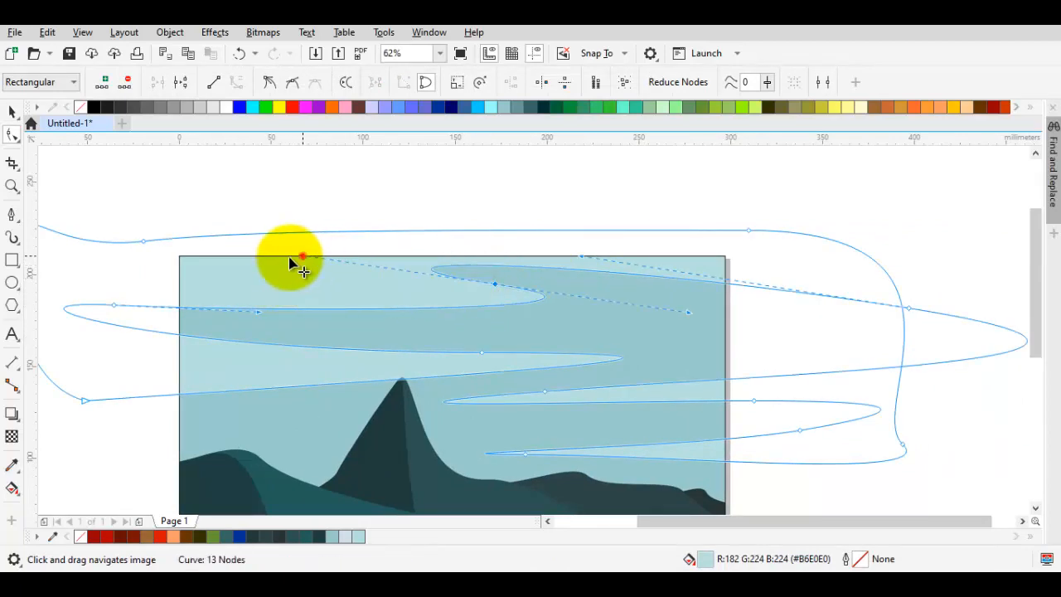
{"action": "left_click_drag", "start_coordinate": [302, 256], "coordinate": [150, 273]}
{"action": "left_click_drag", "start_coordinate": [494, 282], "coordinate": [377, 286]}
{"action": "left_click_drag", "start_coordinate": [260, 312], "coordinate": [410, 308]}
{"action": "key", "text": "space"}
{"action": "left_click", "coordinate": [773, 312]}
{"action": "scroll", "coordinate": [773, 312], "scroll_direction": "down", "scroll_amount": 1}
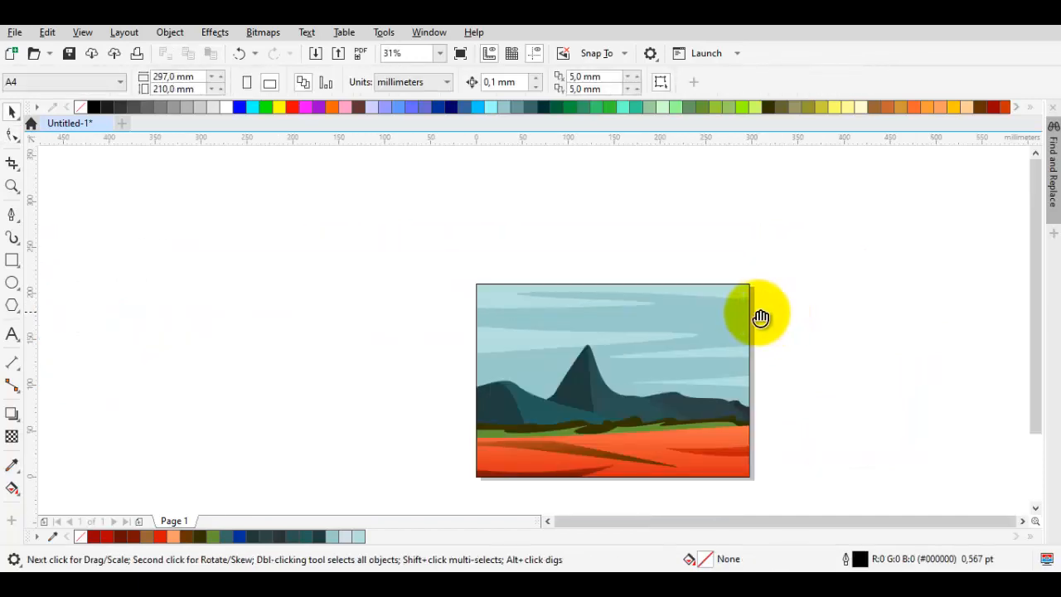
{"action": "left_click_drag", "start_coordinate": [761, 317], "coordinate": [669, 298]}
{"action": "left_click", "coordinate": [654, 279]}
{"action": "left_click", "coordinate": [997, 381]}
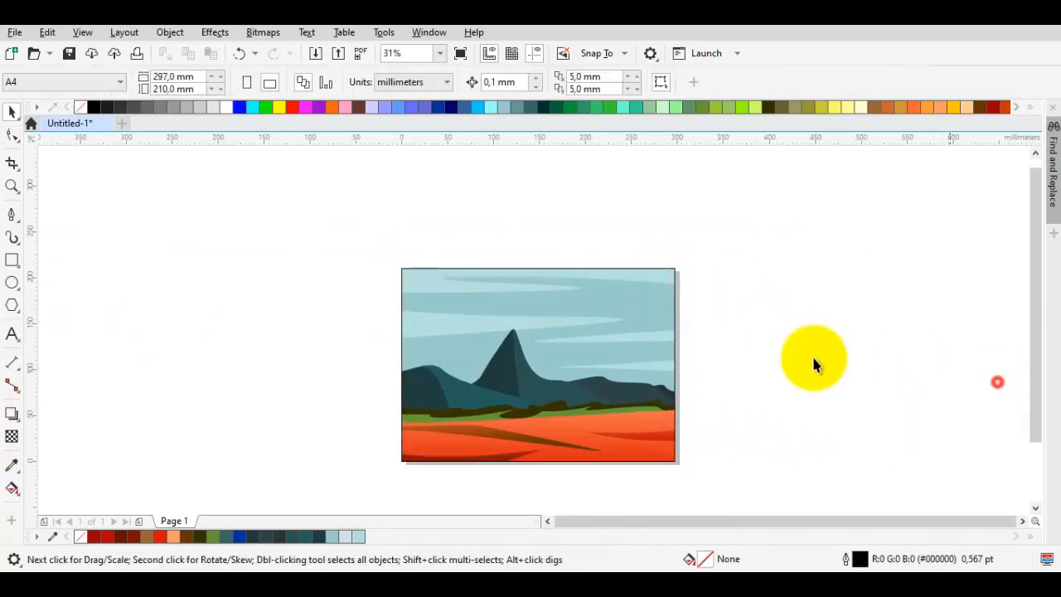
Step: Draw a closed wavy cloud outline about 191 by 14 mm just above the mountain peak
{"action": "scroll", "coordinate": [440, 313], "scroll_direction": "up", "scroll_amount": 1}
{"action": "left_click_drag", "start_coordinate": [439, 313], "coordinate": [408, 202]}
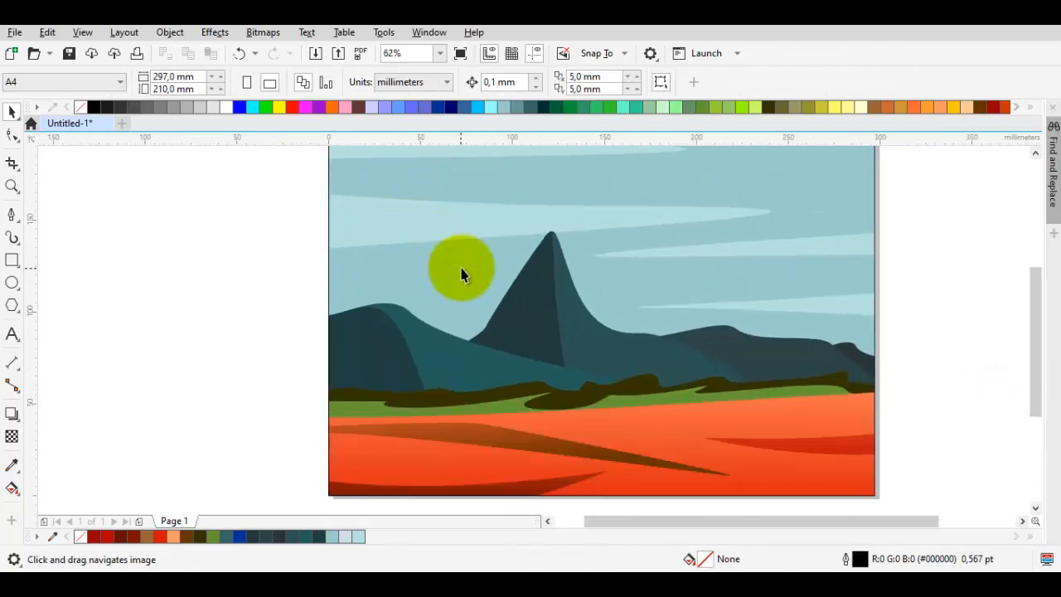
{"action": "left_click_drag", "start_coordinate": [552, 288], "coordinate": [470, 285]}
{"action": "left_click_drag", "start_coordinate": [380, 277], "coordinate": [374, 357]}
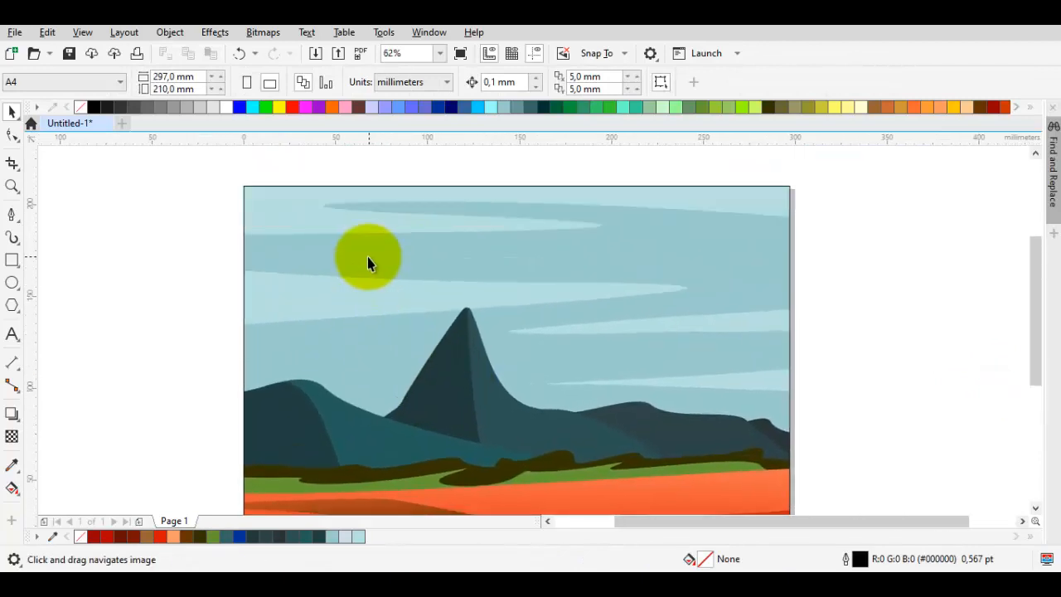
{"action": "key", "text": "space"}
{"action": "scroll", "coordinate": [410, 283], "scroll_direction": "up", "scroll_amount": 2}
{"action": "left_click_drag", "start_coordinate": [431, 291], "coordinate": [489, 304]}
{"action": "scroll", "coordinate": [489, 304], "scroll_direction": "down", "scroll_amount": 1}
{"action": "left_click_drag", "start_coordinate": [252, 318], "coordinate": [453, 325]}
{"action": "left_click_drag", "start_coordinate": [533, 282], "coordinate": [572, 327]}
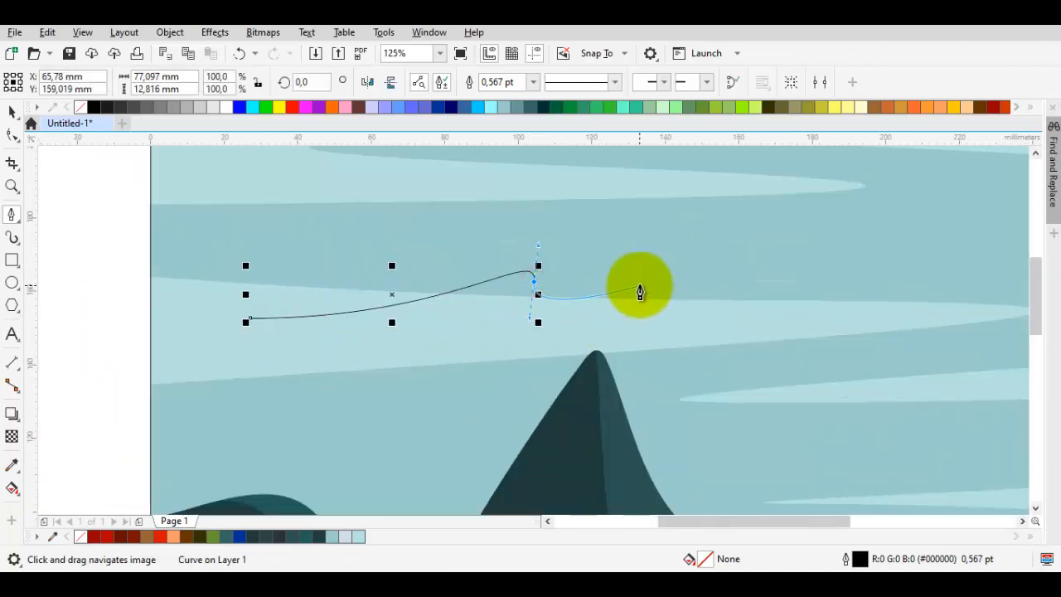
{"action": "left_click_drag", "start_coordinate": [605, 273], "coordinate": [713, 287]}
{"action": "left_click_drag", "start_coordinate": [794, 290], "coordinate": [785, 312]}
{"action": "left_click", "coordinate": [951, 307]}
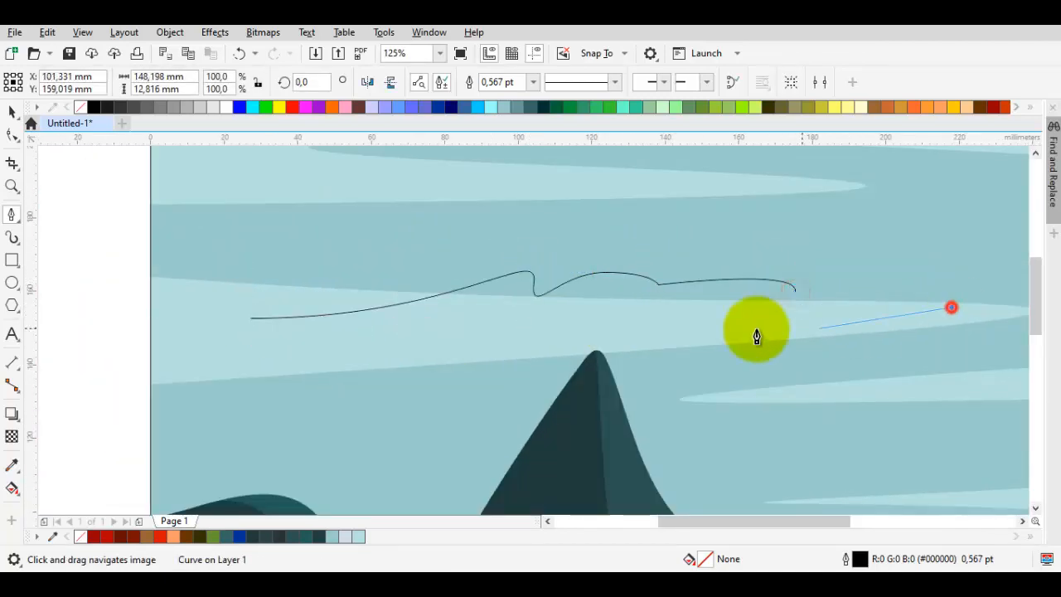
{"action": "left_click_drag", "start_coordinate": [677, 307], "coordinate": [626, 286]}
{"action": "left_click", "coordinate": [246, 318]}
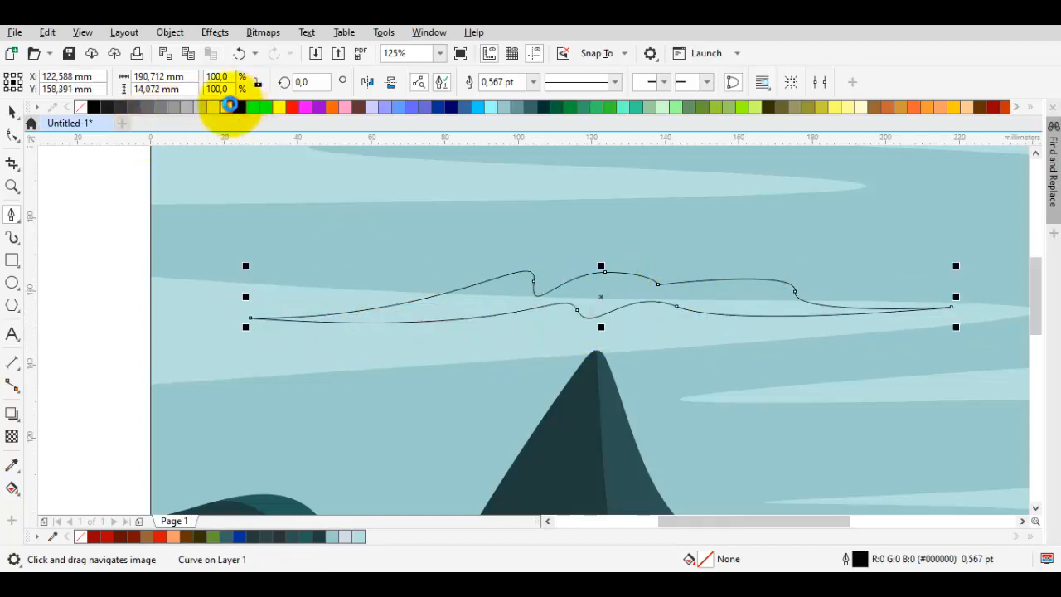
Step: Fill the new cloud above the peak with white and remove its outline
{"action": "left_click", "coordinate": [227, 107]}
{"action": "right_click", "coordinate": [81, 107]}
{"action": "key", "text": "space"}
Step: Move the white cloud's left tip node outward past the page's left edge, widening the cloud to about 223 mm
{"action": "double_click", "coordinate": [391, 315]}
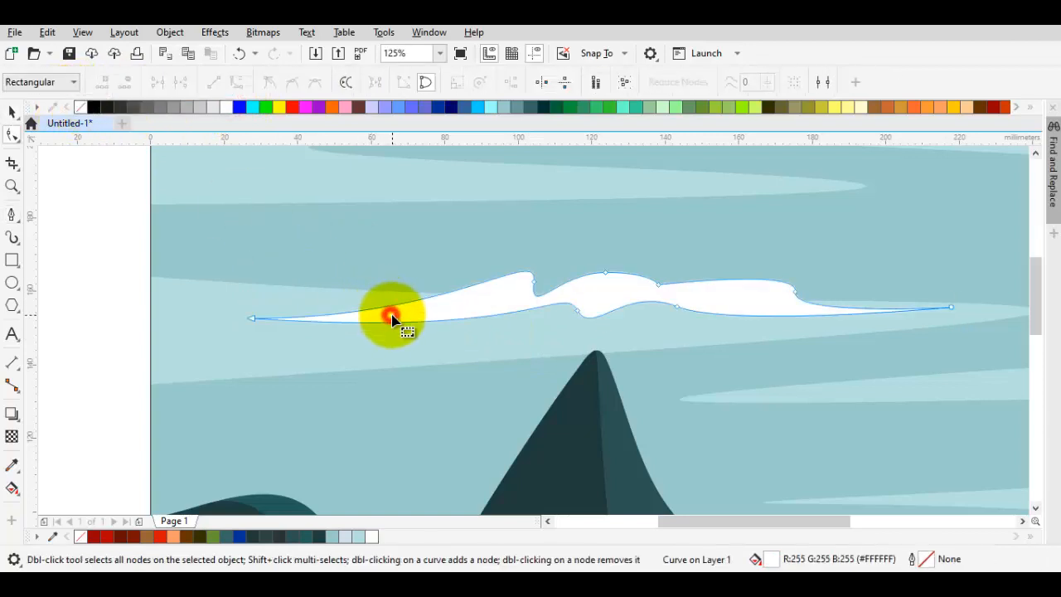
{"action": "left_click_drag", "start_coordinate": [250, 320], "coordinate": [481, 335]}
{"action": "key", "text": "space"}
{"action": "scroll", "coordinate": [458, 313], "scroll_direction": "down", "scroll_amount": 1}
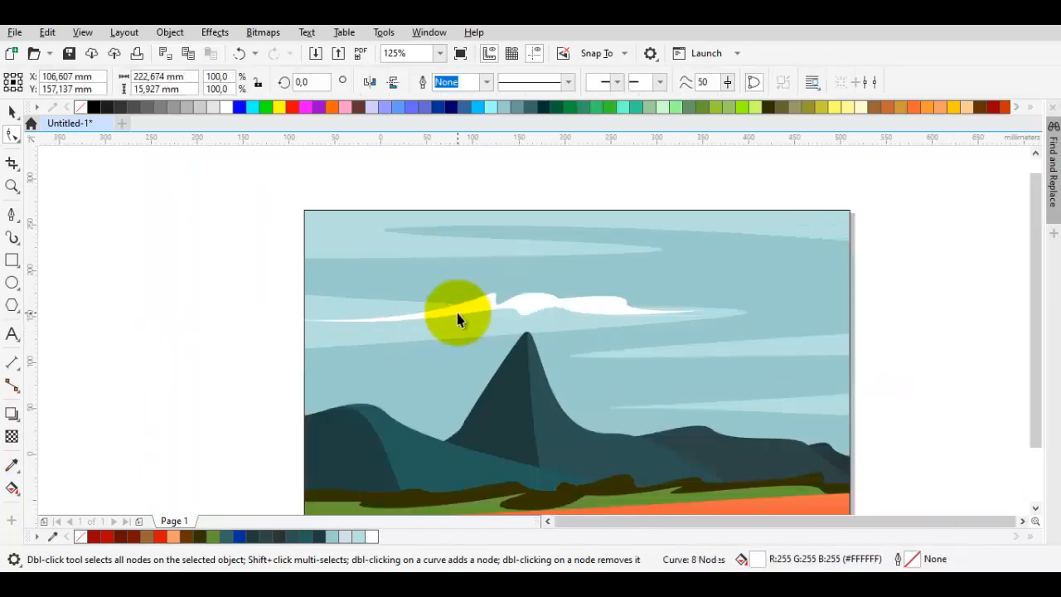
{"action": "key", "text": "Escape"}
{"action": "scroll", "coordinate": [627, 276], "scroll_direction": "down", "scroll_amount": 1}
{"action": "scroll", "coordinate": [663, 301], "scroll_direction": "up", "scroll_amount": 4}
{"action": "key", "text": "space"}
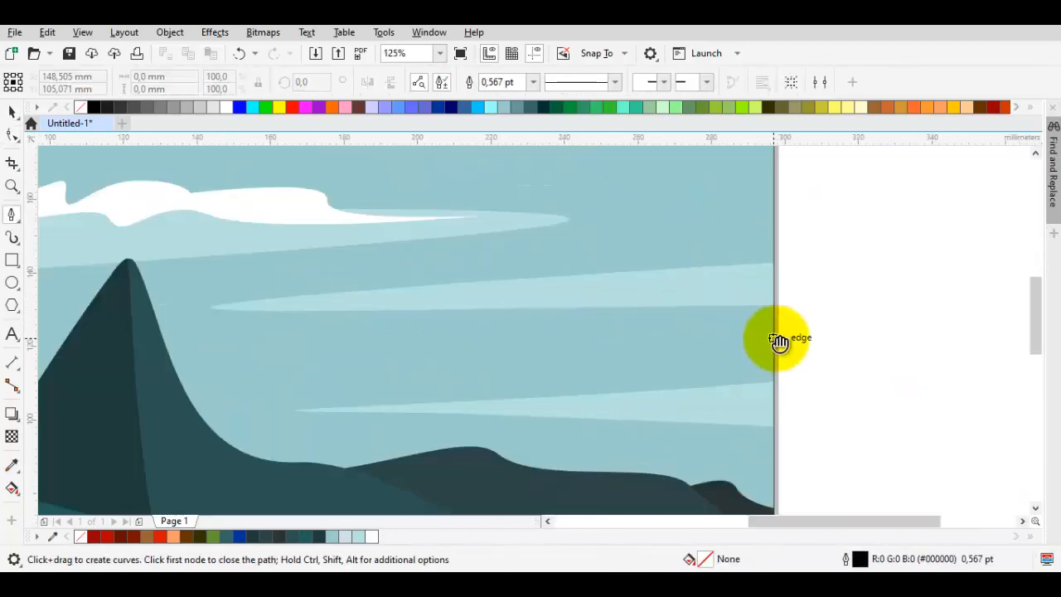
{"action": "left_click", "coordinate": [386, 340]}
{"action": "mouse_move", "coordinate": [669, 339]}
{"action": "left_mouse_down"}
{"action": "mouse_move", "coordinate": [655, 362]}
{"action": "mouse_move", "coordinate": [675, 362]}
{"action": "left_mouse_up"}
{"action": "key", "text": "Escape"}
{"action": "key", "text": "ctrl+z"}
Step: Draw a second closed wavy cloud outline about 189 by 18 mm right of the mountain, extending past the page's right edge
{"action": "mouse_move", "coordinate": [888, 340]}
{"action": "left_mouse_down"}
{"action": "mouse_move", "coordinate": [696, 341]}
{"action": "mouse_move", "coordinate": [665, 356]}
{"action": "left_mouse_up"}
{"action": "key", "text": "ctrl+z"}
{"action": "left_click", "coordinate": [614, 322]}
{"action": "left_click", "coordinate": [561, 298]}
{"action": "left_click", "coordinate": [516, 328]}
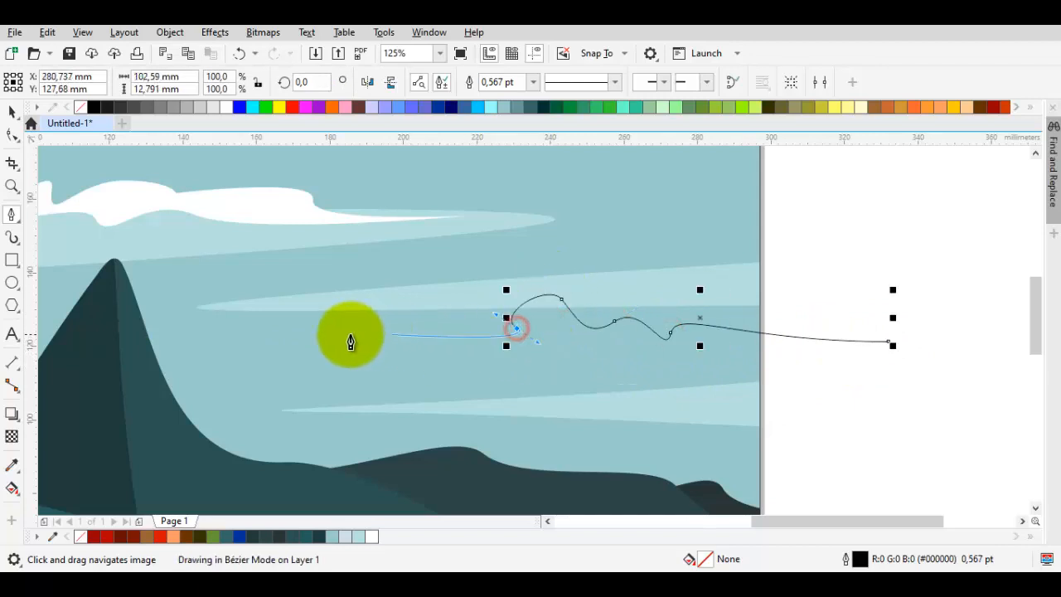
{"action": "left_click_drag", "start_coordinate": [333, 334], "coordinate": [382, 353]}
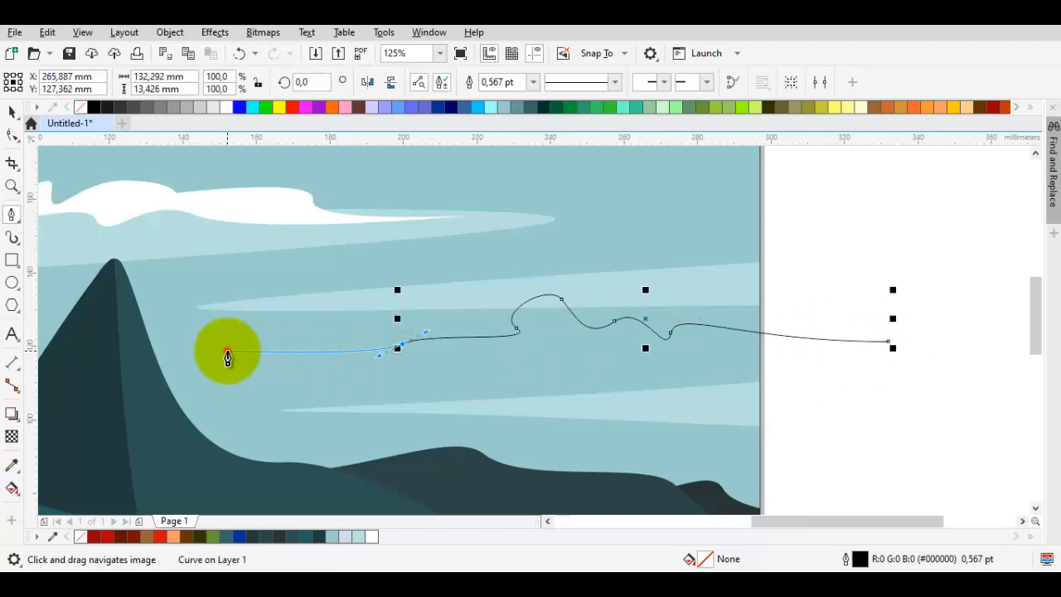
{"action": "left_click_drag", "start_coordinate": [227, 350], "coordinate": [285, 365]}
{"action": "left_click_drag", "start_coordinate": [306, 366], "coordinate": [331, 357]}
{"action": "key", "text": "ctrl+z"}
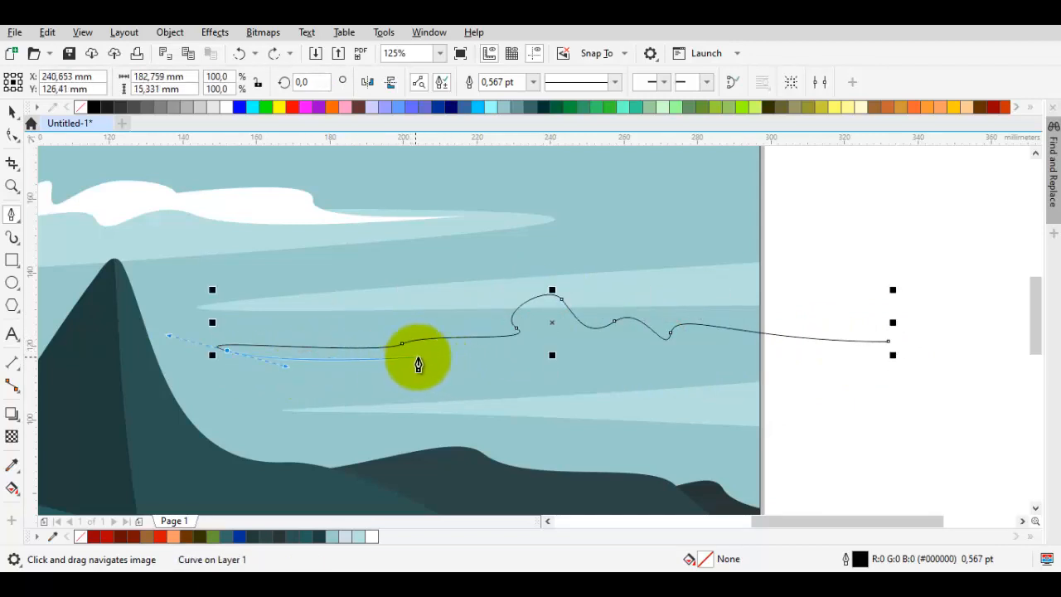
{"action": "left_click", "coordinate": [191, 352]}
{"action": "left_click_drag", "start_coordinate": [445, 353], "coordinate": [479, 340]}
{"action": "left_click", "coordinate": [530, 349]}
{"action": "left_click_drag", "start_coordinate": [889, 342], "coordinate": [757, 351]}
Step: Fill the second cloud with white sampled from the first cloud and remove its outline
{"action": "key", "text": "i"}
{"action": "left_click", "coordinate": [249, 209]}
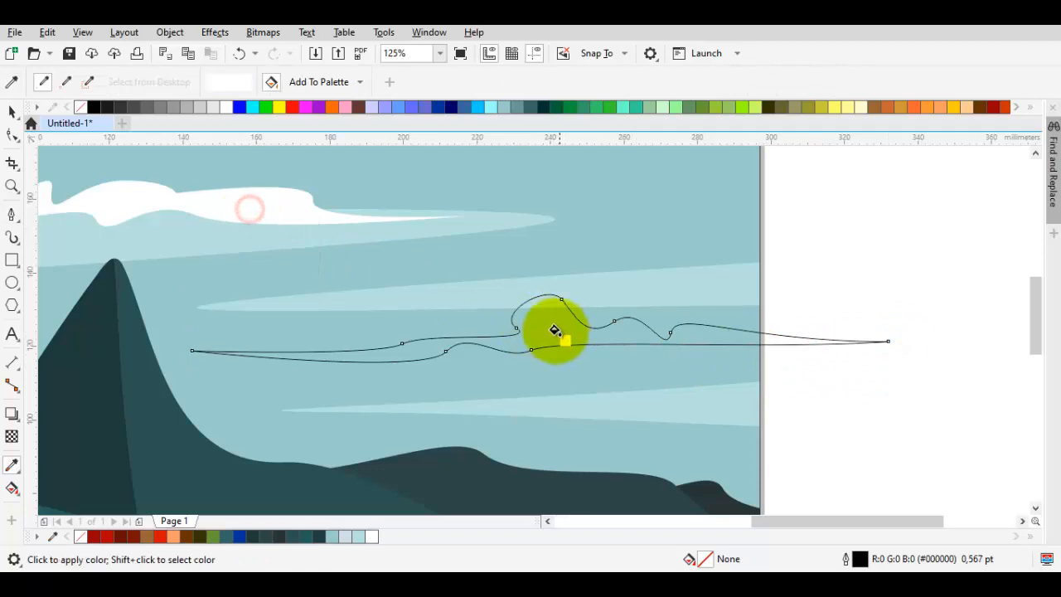
{"action": "left_click", "coordinate": [556, 331]}
{"action": "key", "text": "space"}
{"action": "right_click", "coordinate": [78, 109]}
{"action": "scroll", "coordinate": [450, 293], "scroll_direction": "down", "scroll_amount": 1}
{"action": "left_click", "coordinate": [755, 301]}
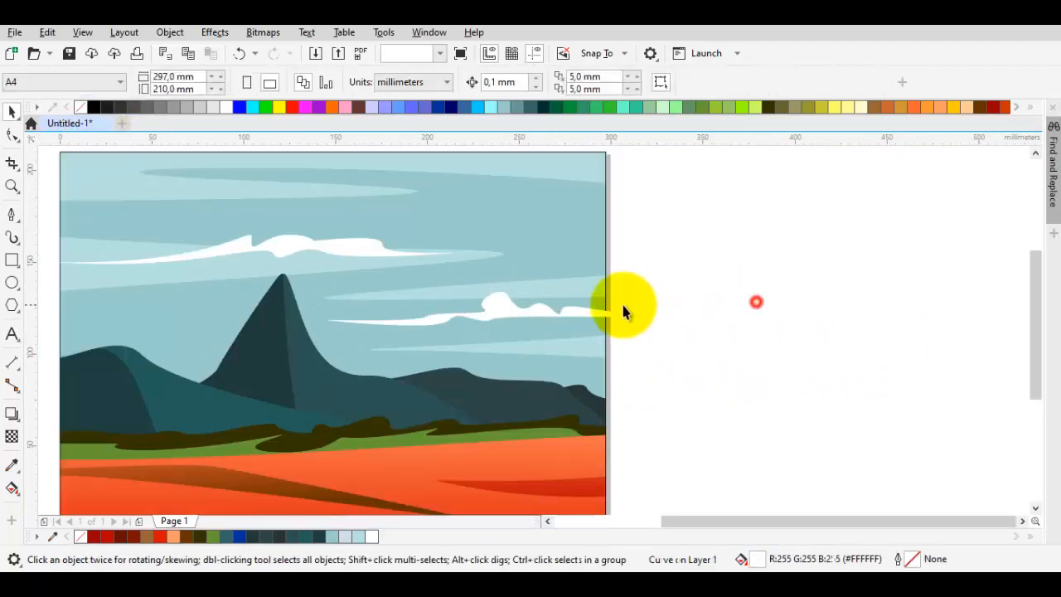
Step: Shift the right white cloud slightly left and move the cloud above the peak up and left past the page edge
{"action": "left_click_drag", "start_coordinate": [511, 315], "coordinate": [574, 314]}
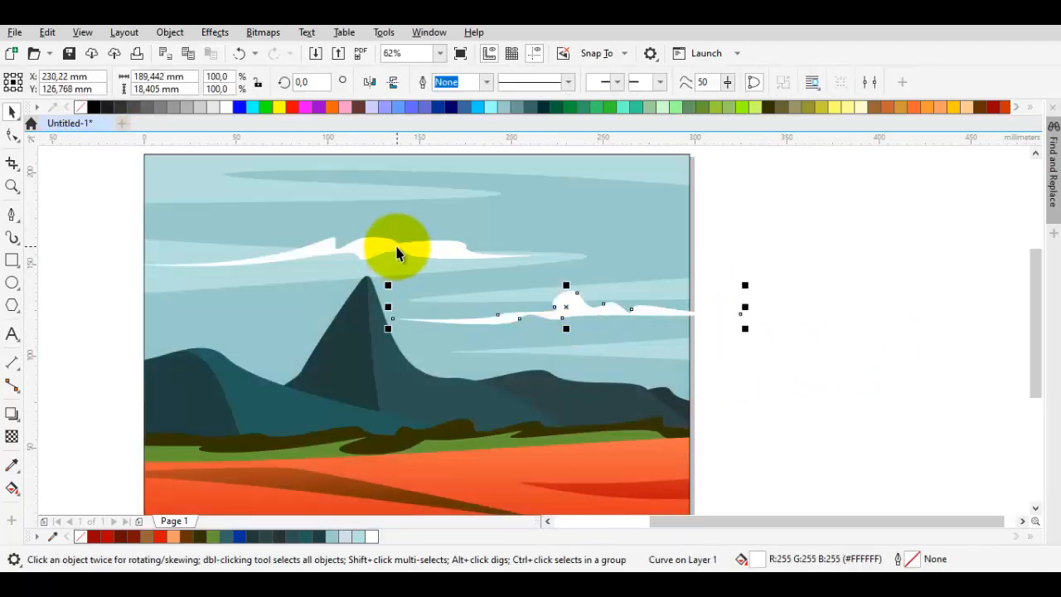
{"action": "left_click_drag", "start_coordinate": [395, 246], "coordinate": [361, 227]}
{"action": "left_click", "coordinate": [572, 311], "text": "shift"}
{"action": "right_click", "coordinate": [581, 308]}
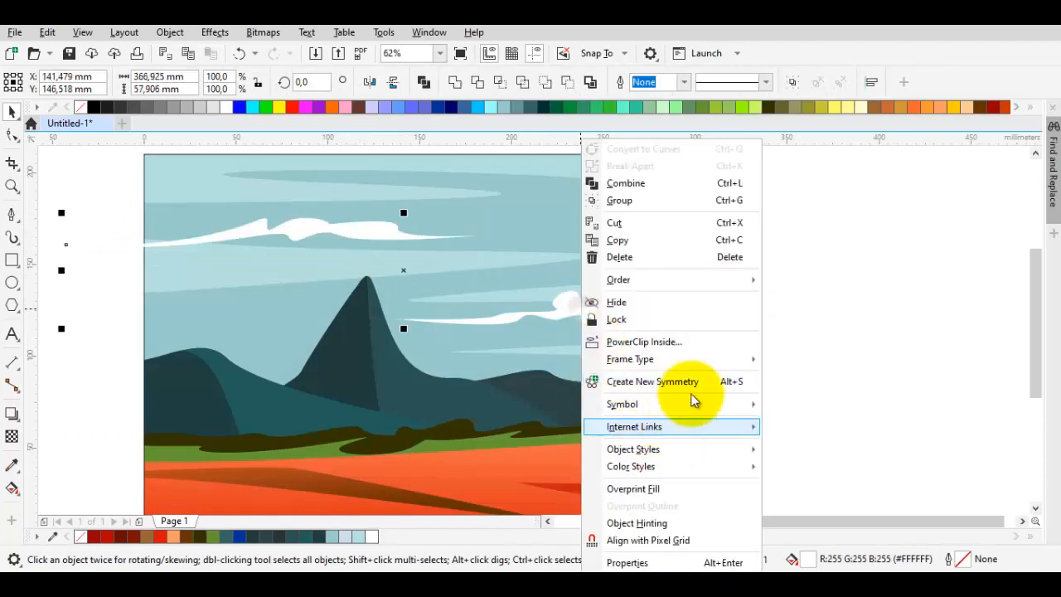
{"action": "left_click", "coordinate": [877, 340]}
Step: Move the right white cloud left to about X 211 mm and stretch it horizontally to about 217 mm wide
{"action": "left_click_drag", "start_coordinate": [549, 313], "coordinate": [509, 308]}
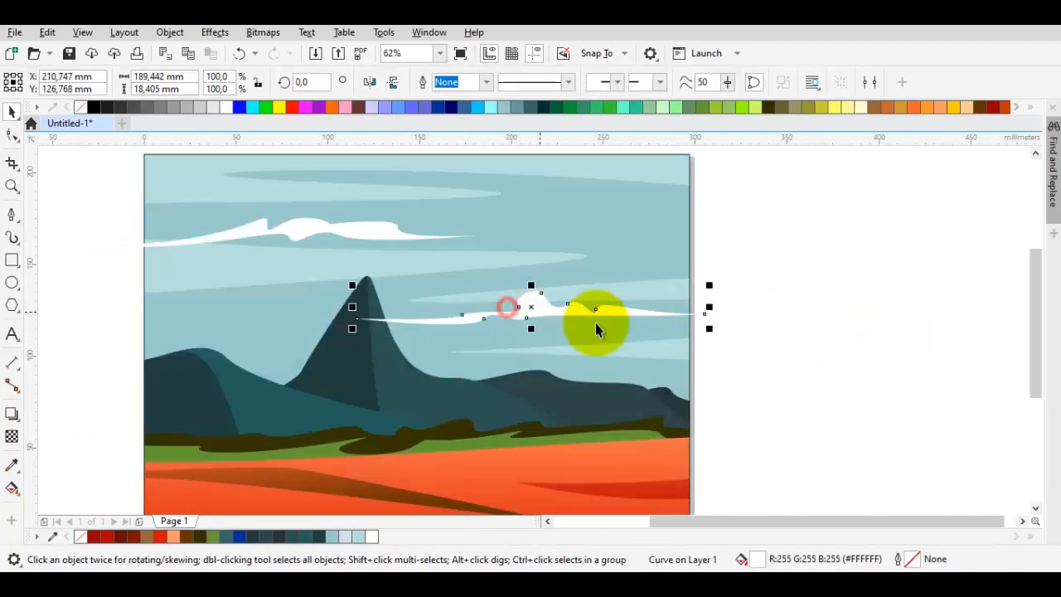
{"action": "left_click_drag", "start_coordinate": [710, 308], "coordinate": [735, 307]}
{"action": "scroll", "coordinate": [535, 303], "scroll_direction": "up", "scroll_amount": 3}
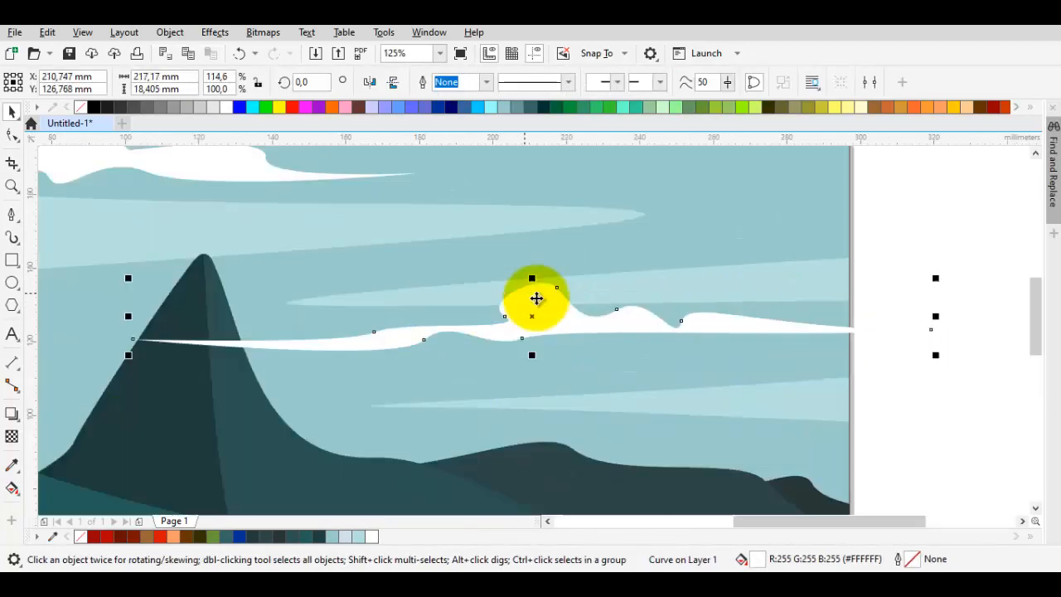
Step: Scale the right white cloud to about 201 by 17 mm and place a copy at about X 356 mm, Y 181 mm
{"action": "left_click_drag", "start_coordinate": [939, 277], "coordinate": [880, 283]}
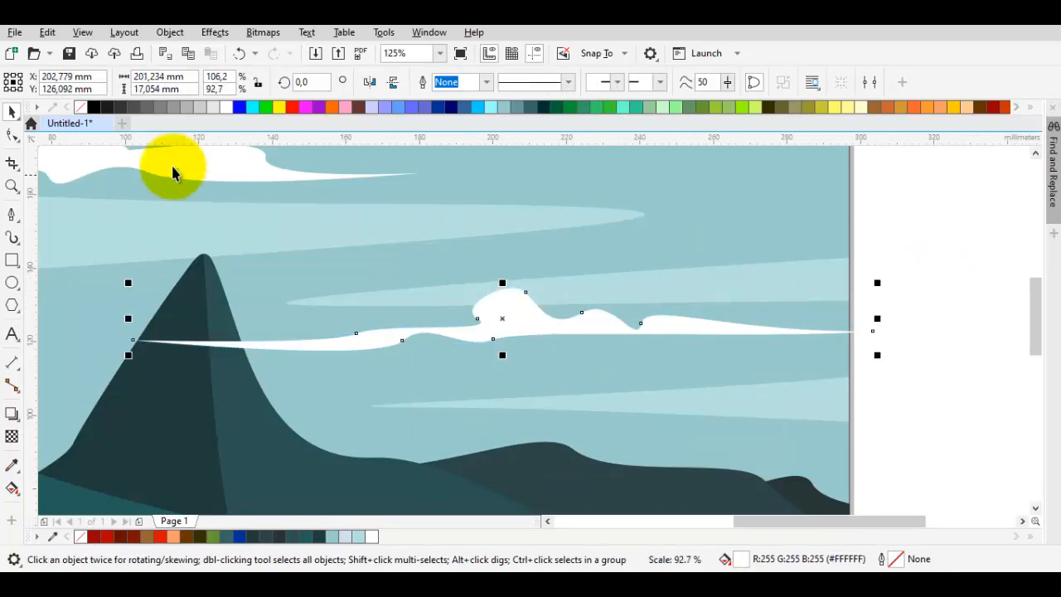
{"action": "scroll", "coordinate": [335, 273], "scroll_direction": "down", "scroll_amount": 6}
{"action": "key", "text": "Escape"}
{"action": "scroll", "coordinate": [294, 270], "scroll_direction": "up", "scroll_amount": 1}
{"action": "left_click_drag", "start_coordinate": [336, 286], "coordinate": [334, 329]}
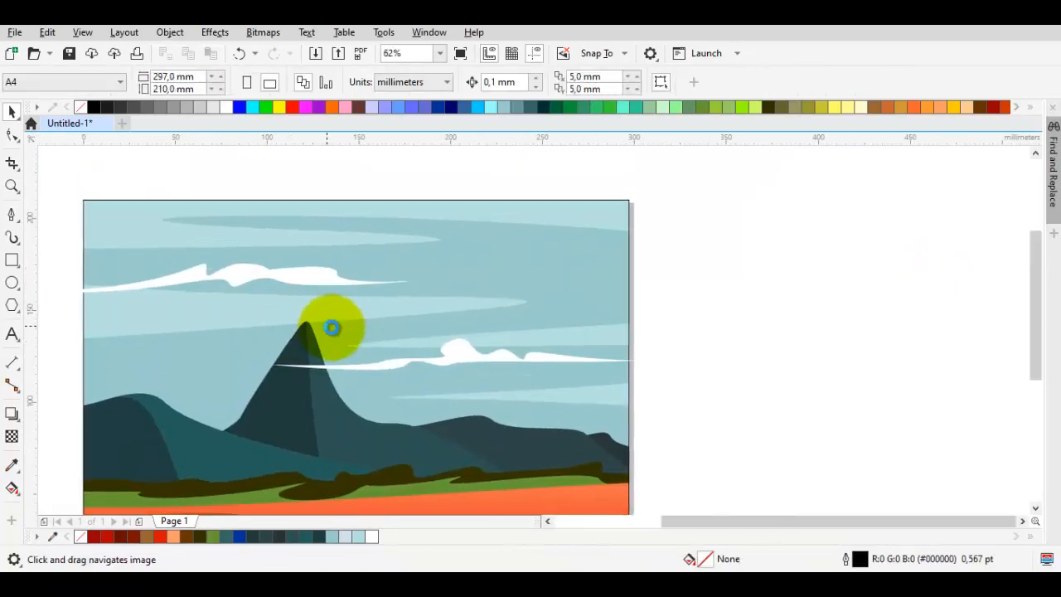
{"action": "scroll", "coordinate": [335, 331], "scroll_direction": "down", "scroll_amount": 1}
{"action": "left_click_drag", "start_coordinate": [400, 342], "coordinate": [548, 290]}
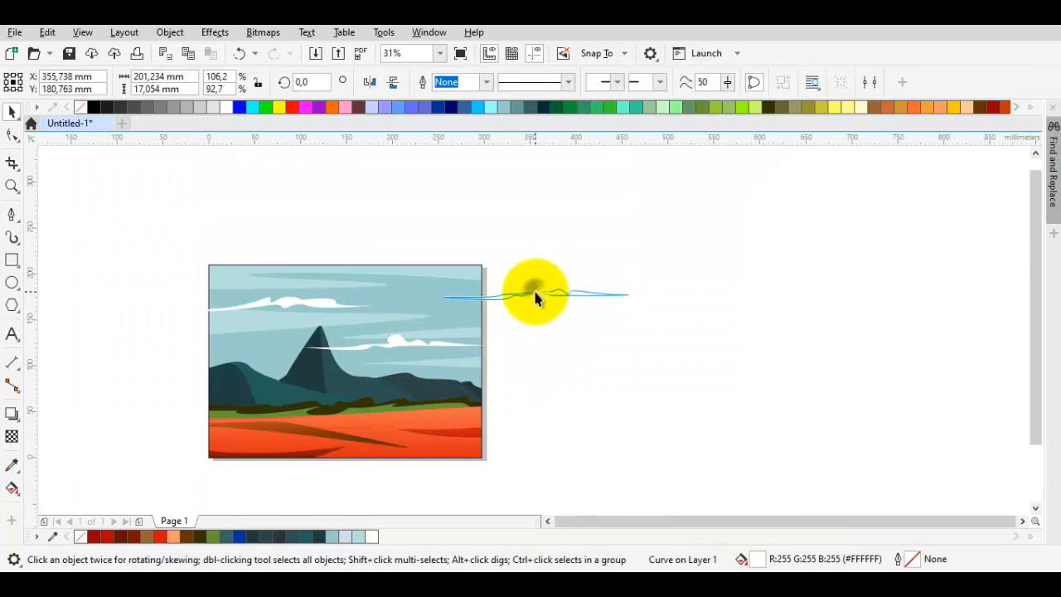
Step: Select the three white clouds and PowerClip them inside the page-sized landscape rectangle
{"action": "left_click_drag", "start_coordinate": [674, 396], "coordinate": [672, 391]}
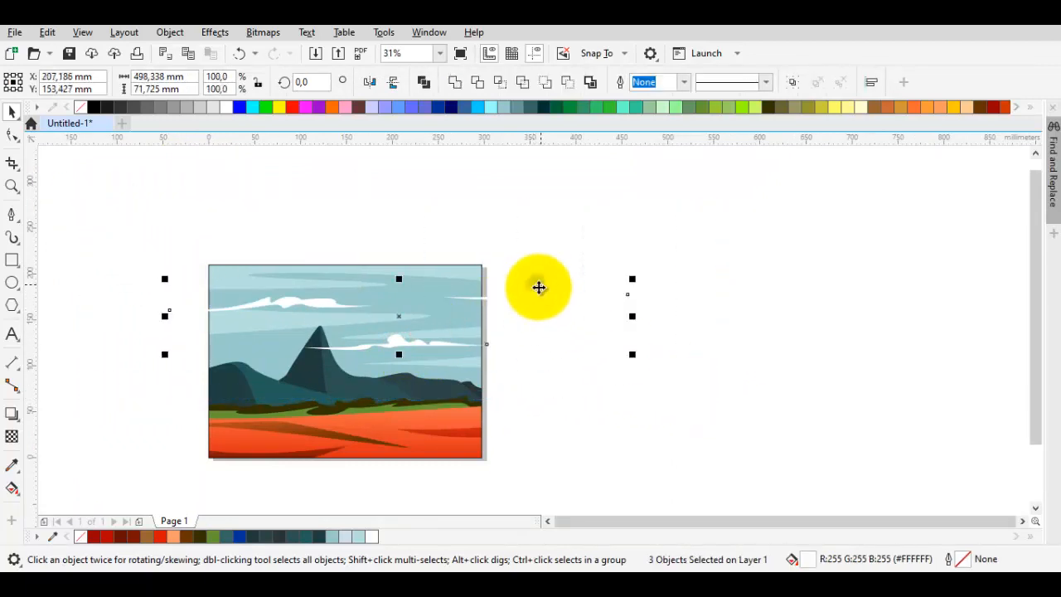
{"action": "right_click", "coordinate": [538, 287]}
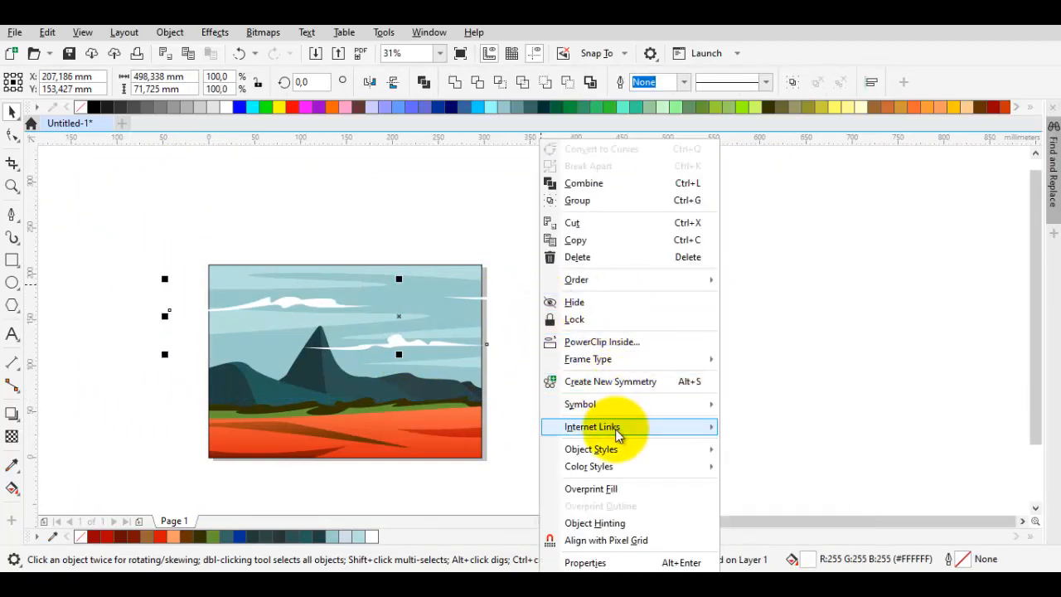
{"action": "left_click", "coordinate": [600, 345]}
{"action": "left_click", "coordinate": [387, 378]}
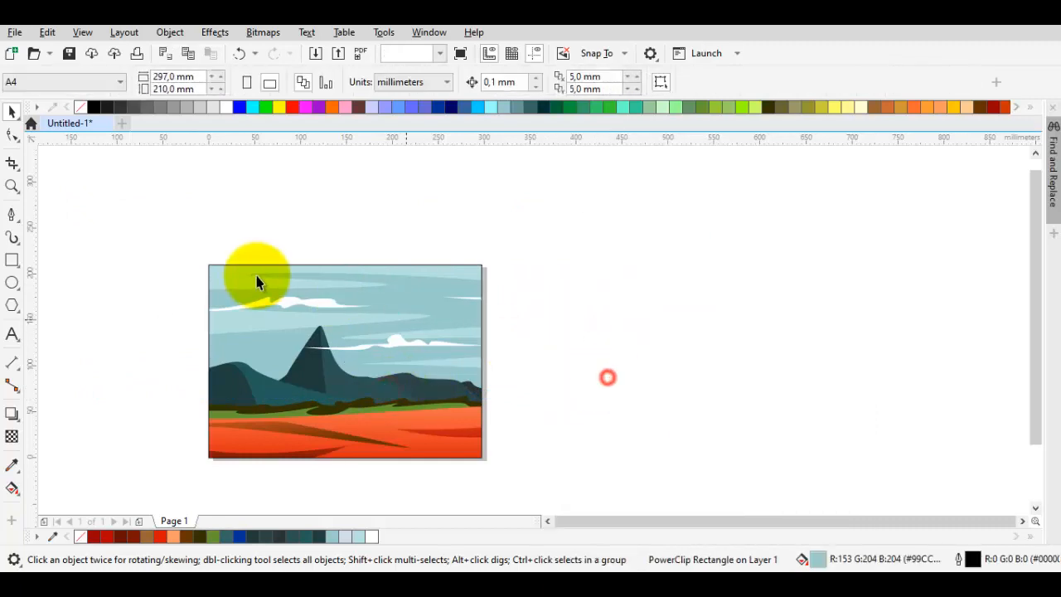
Step: Remove the black outline from the page-sized PowerClip rectangle
{"action": "scroll", "coordinate": [398, 336], "scroll_direction": "up", "scroll_amount": 1}
{"action": "left_click_drag", "start_coordinate": [487, 319], "coordinate": [461, 317]}
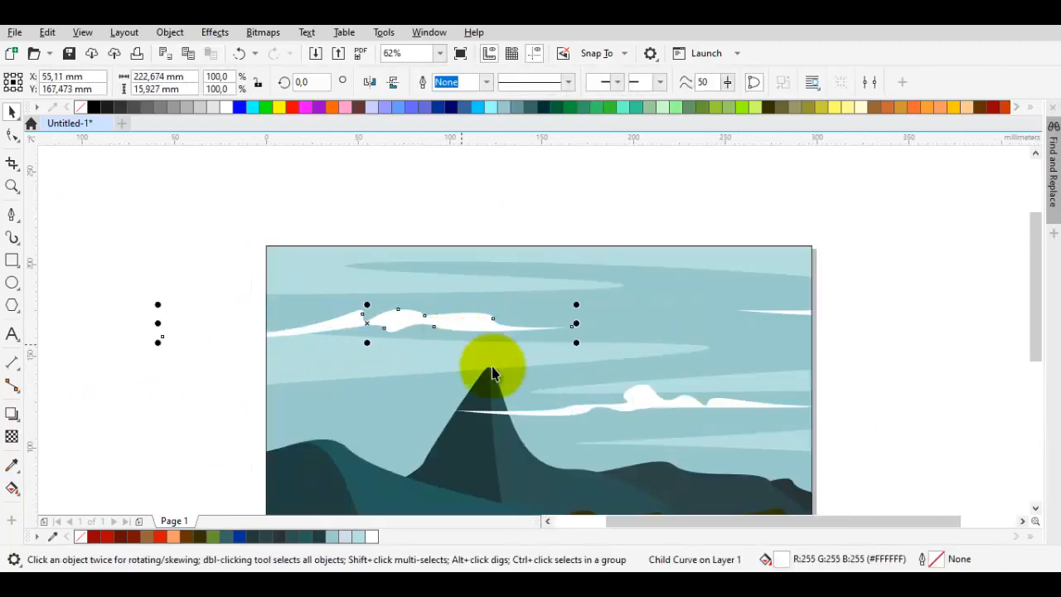
{"action": "left_click", "coordinate": [627, 208]}
{"action": "left_click", "coordinate": [618, 279]}
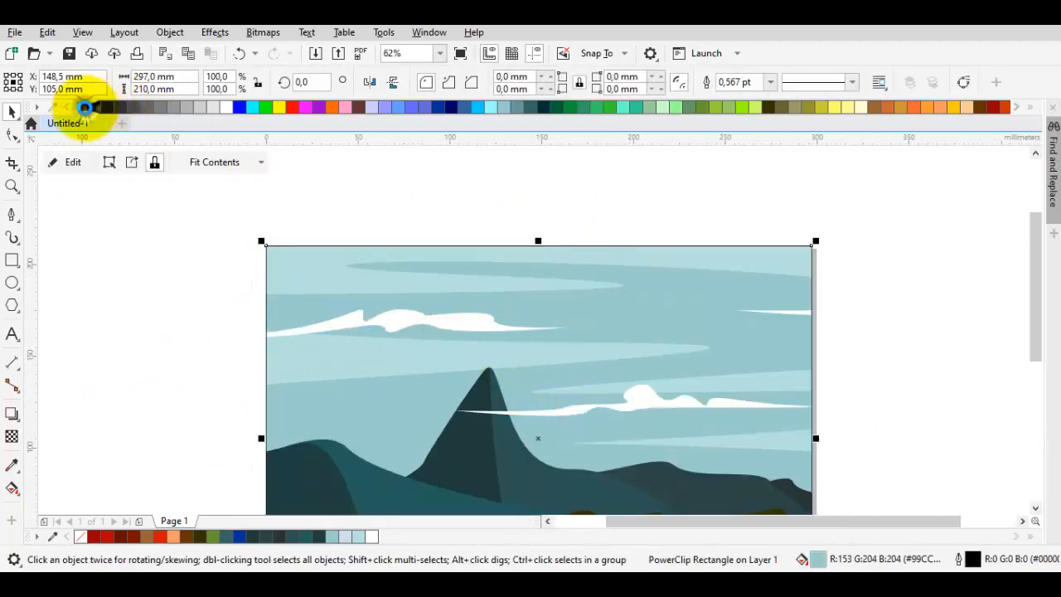
{"action": "scroll", "coordinate": [332, 259], "scroll_direction": "down", "scroll_amount": 1}
{"action": "left_click", "coordinate": [357, 251]}
{"action": "left_click", "coordinate": [602, 348]}
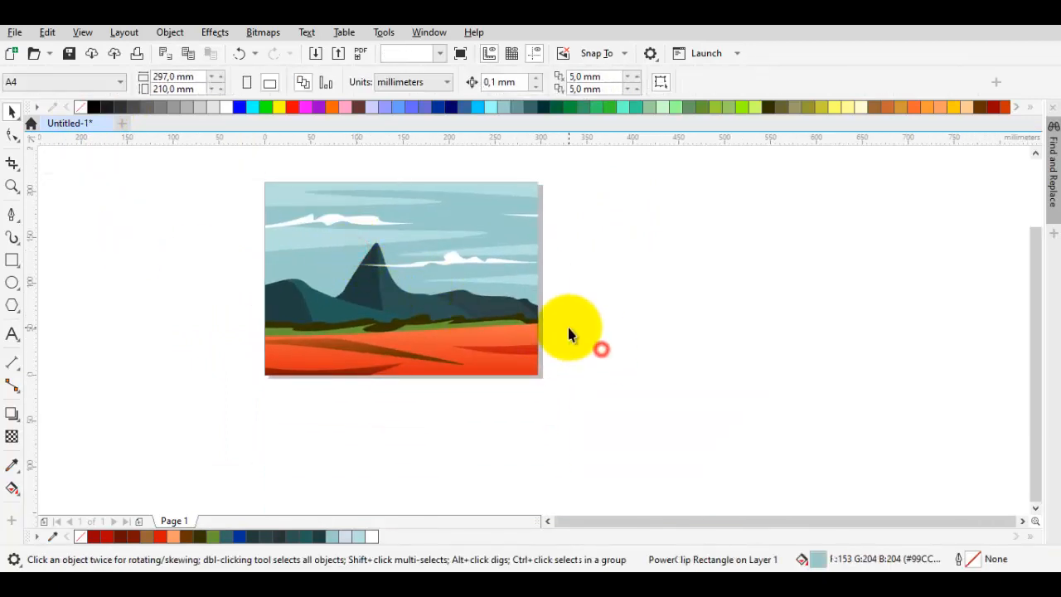
{"action": "scroll", "coordinate": [492, 361], "scroll_direction": "up", "scroll_amount": 1}
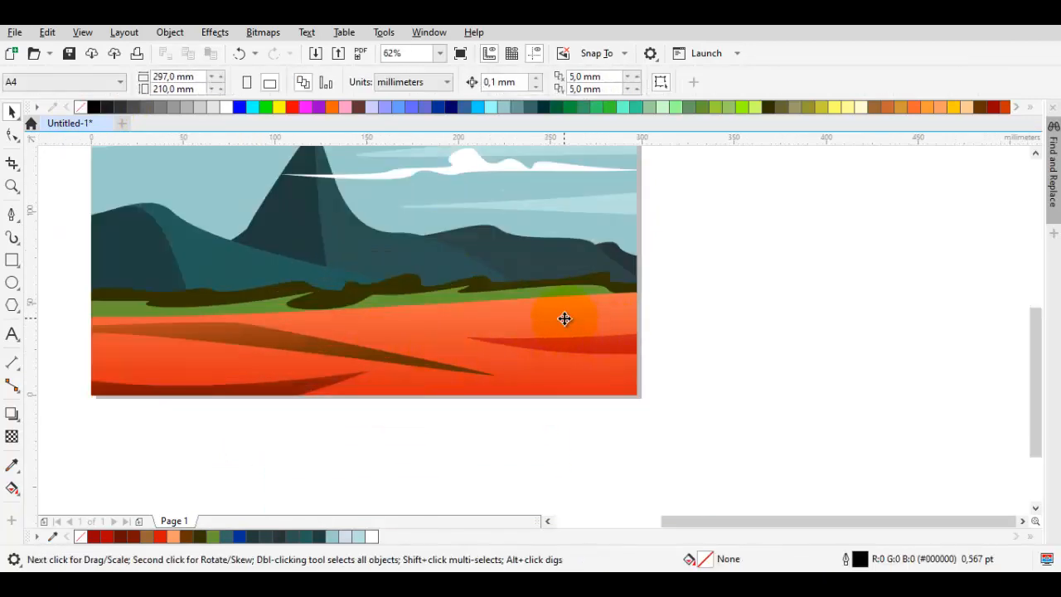
{"action": "left_click", "coordinate": [564, 319]}
{"action": "left_click", "coordinate": [18, 484]}
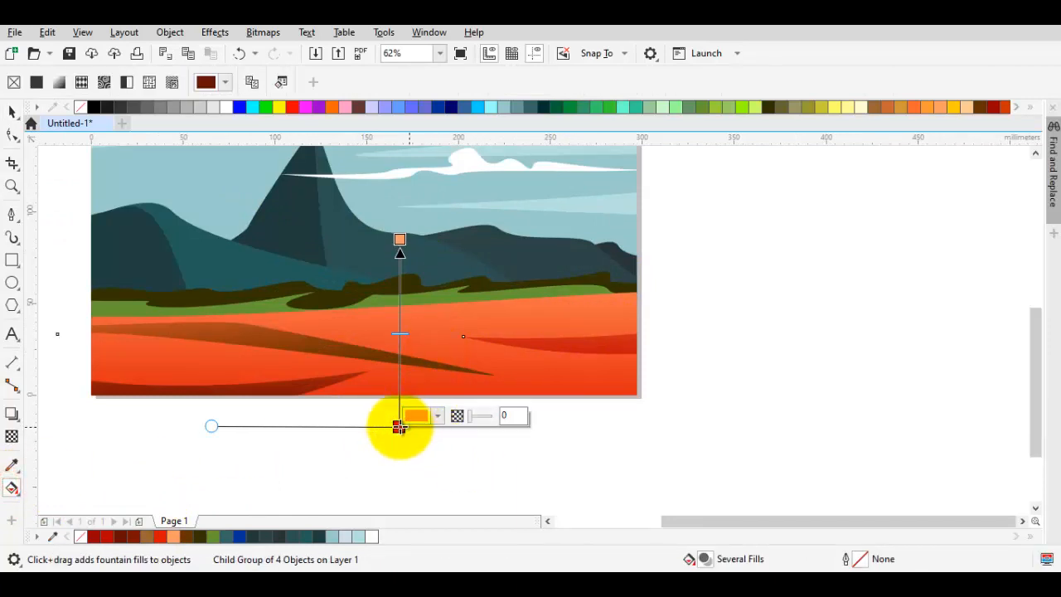
{"action": "left_click", "coordinate": [425, 417]}
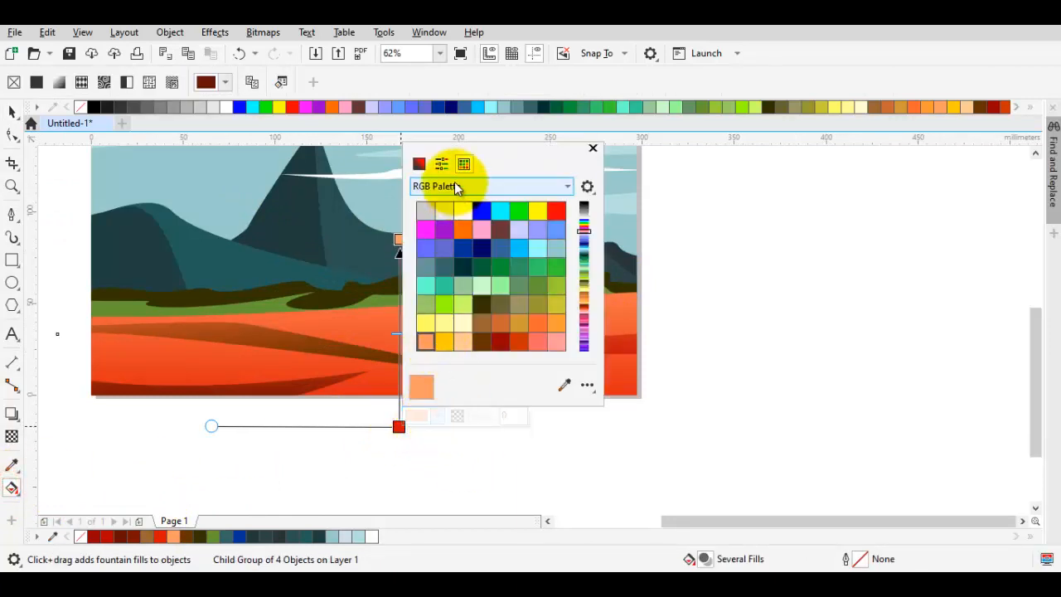
{"action": "left_click", "coordinate": [514, 323]}
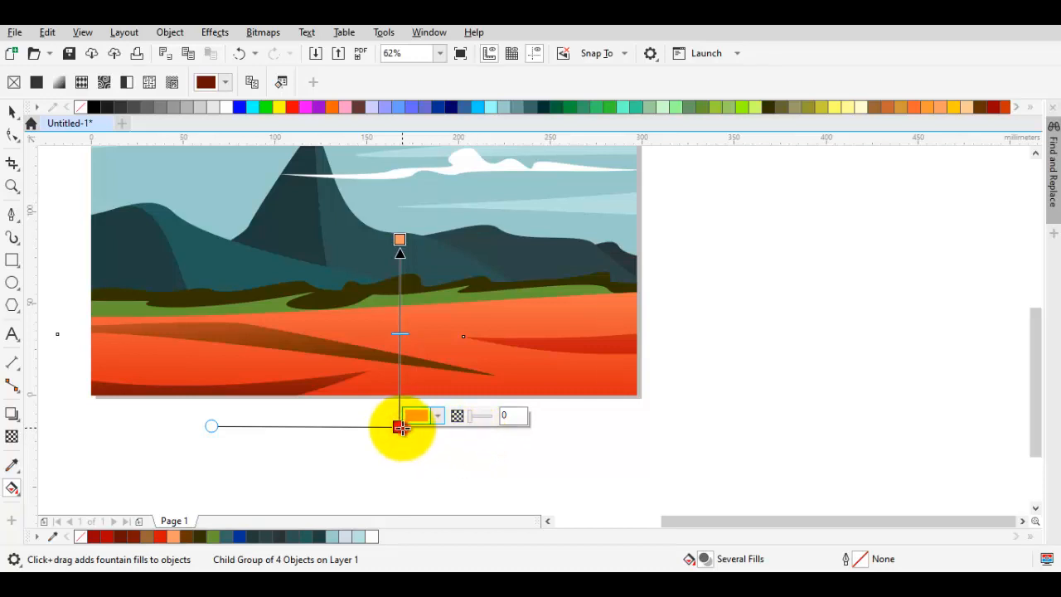
{"action": "left_click", "coordinate": [726, 284]}
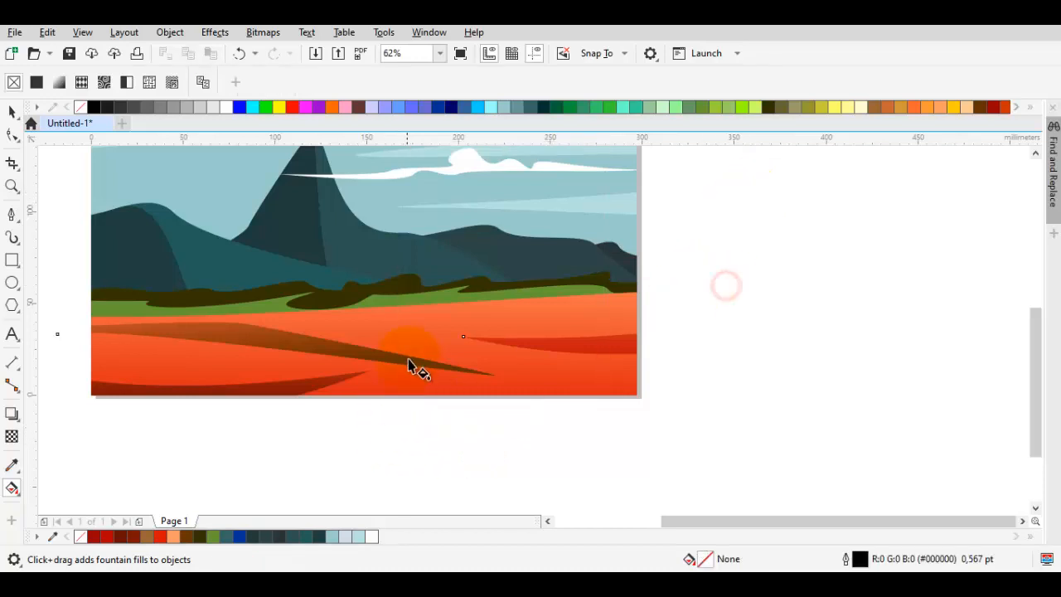
Step: Recolor the red ground group with the Interactive Fill tool so its streak gradients end in light orange
{"action": "left_click", "coordinate": [471, 362]}
{"action": "left_click", "coordinate": [539, 374], "text": "ctrl"}
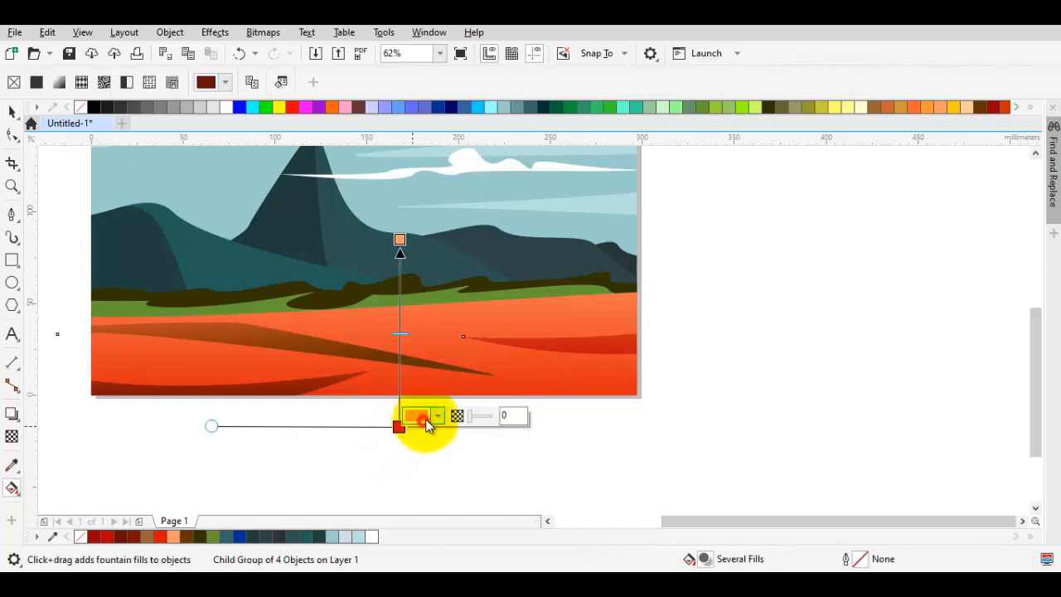
{"action": "left_click", "coordinate": [425, 420]}
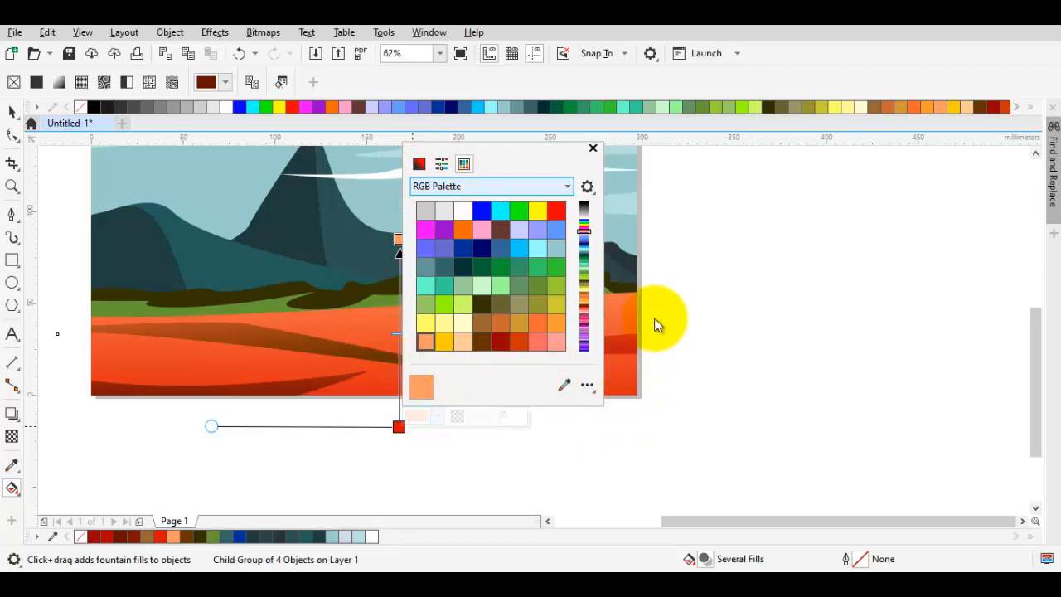
{"action": "left_click", "coordinate": [419, 165]}
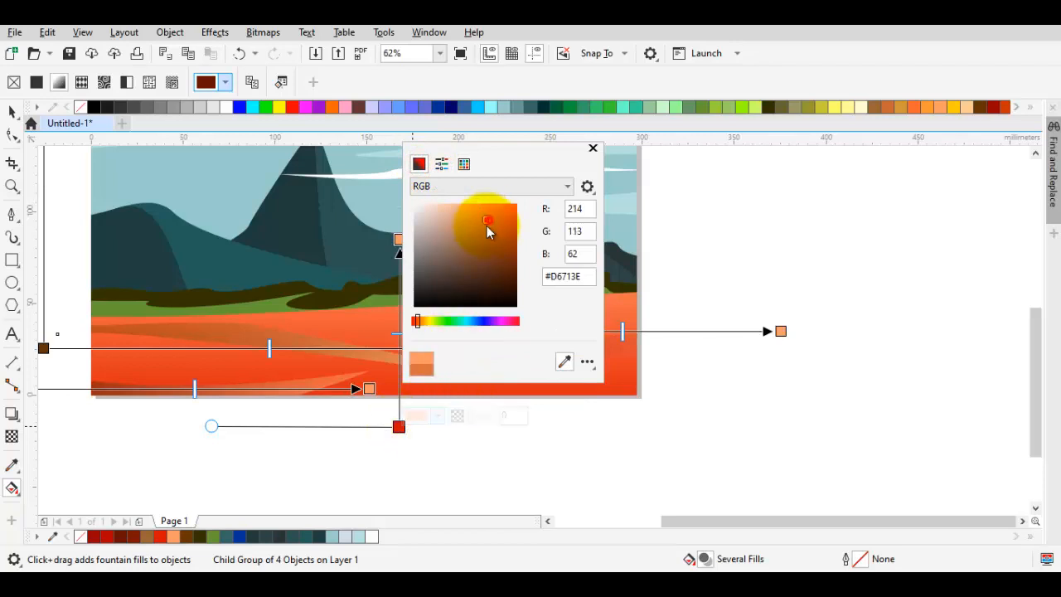
{"action": "left_click_drag", "start_coordinate": [486, 226], "coordinate": [480, 204]}
{"action": "left_click", "coordinate": [593, 150]}
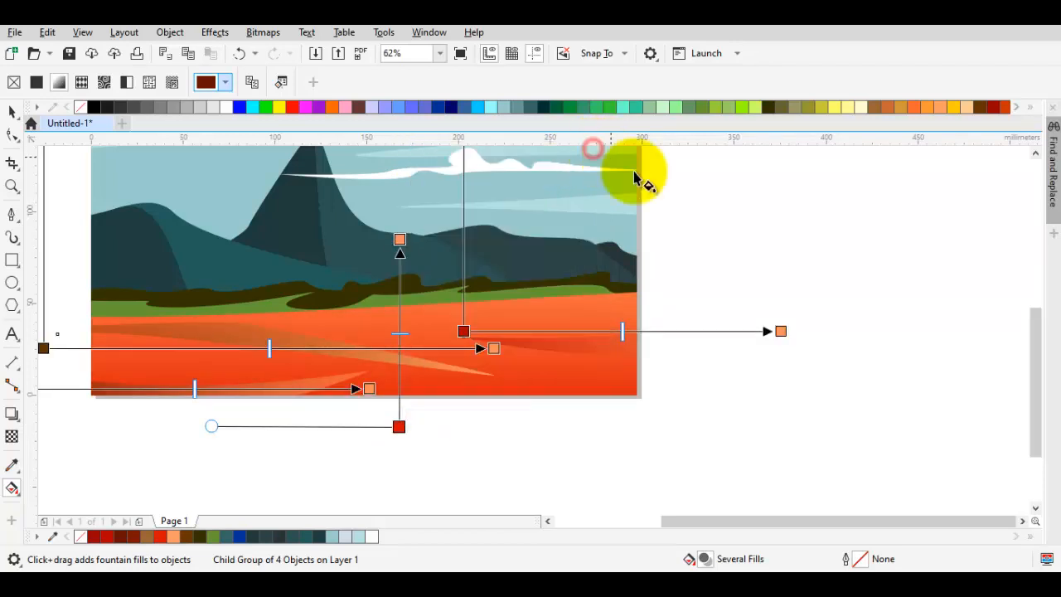
{"action": "mouse_move", "coordinate": [398, 431]}
{"action": "left_mouse_down"}
{"action": "mouse_move", "coordinate": [400, 452]}
{"action": "mouse_move", "coordinate": [401, 400]}
{"action": "mouse_move", "coordinate": [396, 436]}
{"action": "left_mouse_up"}
{"action": "left_click", "coordinate": [561, 440]}
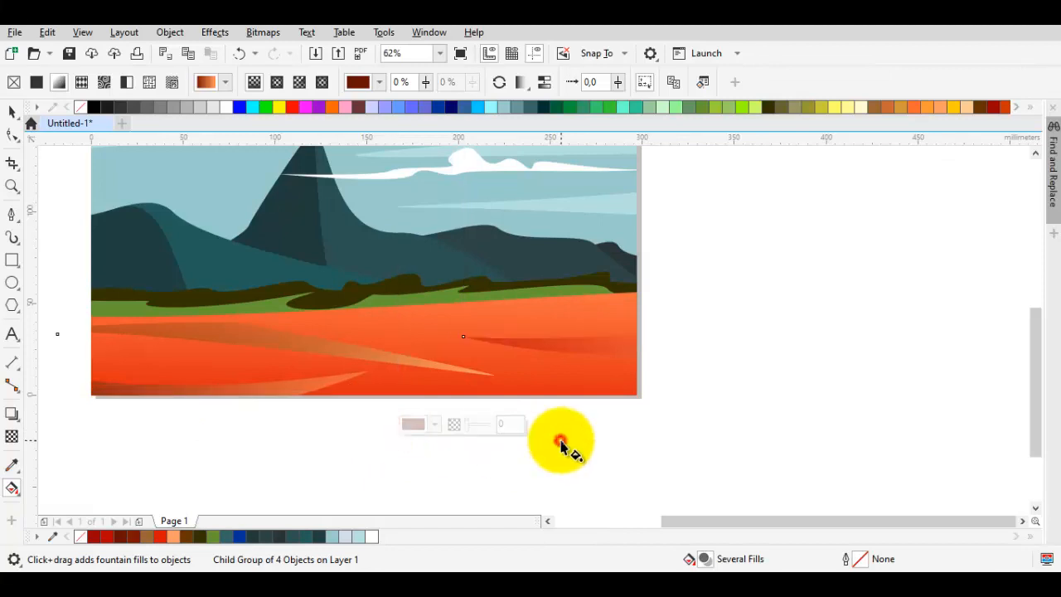
{"action": "scroll", "coordinate": [556, 438], "scroll_direction": "down", "scroll_amount": 1}
{"action": "key", "text": "space"}
{"action": "left_click", "coordinate": [666, 412]}
{"action": "scroll", "coordinate": [576, 354], "scroll_direction": "up", "scroll_amount": 1}
{"action": "left_click_drag", "start_coordinate": [565, 363], "coordinate": [761, 296]}
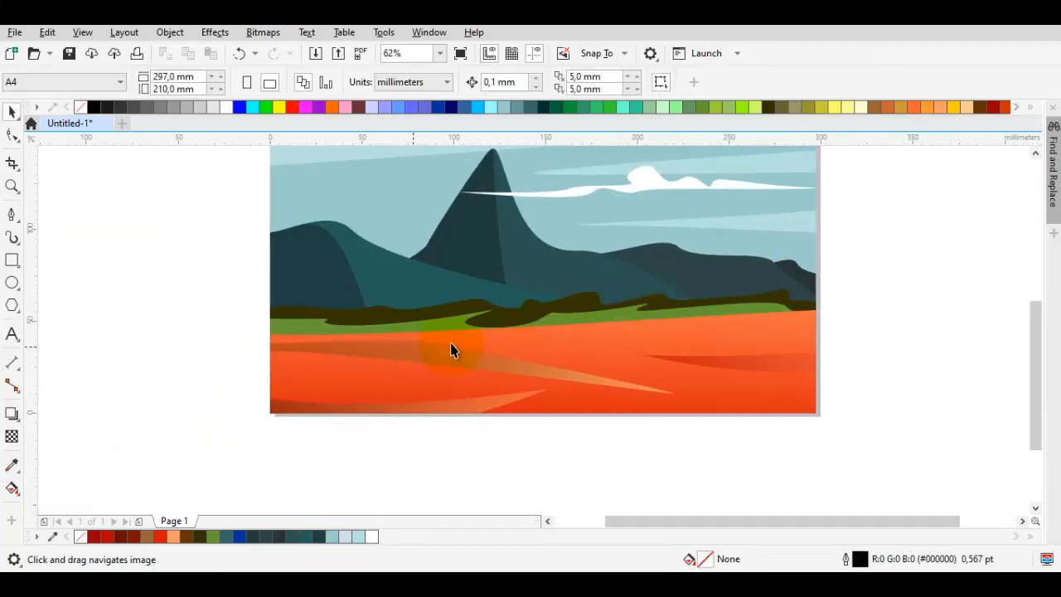
{"action": "left_click_drag", "start_coordinate": [580, 297], "coordinate": [512, 355]}
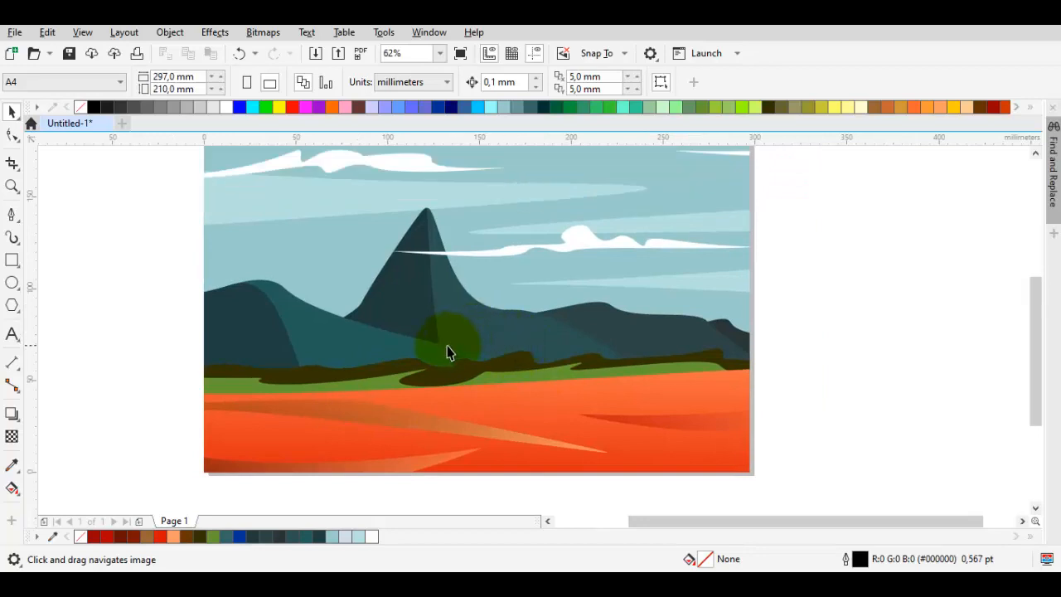
{"action": "key", "text": "F4"}
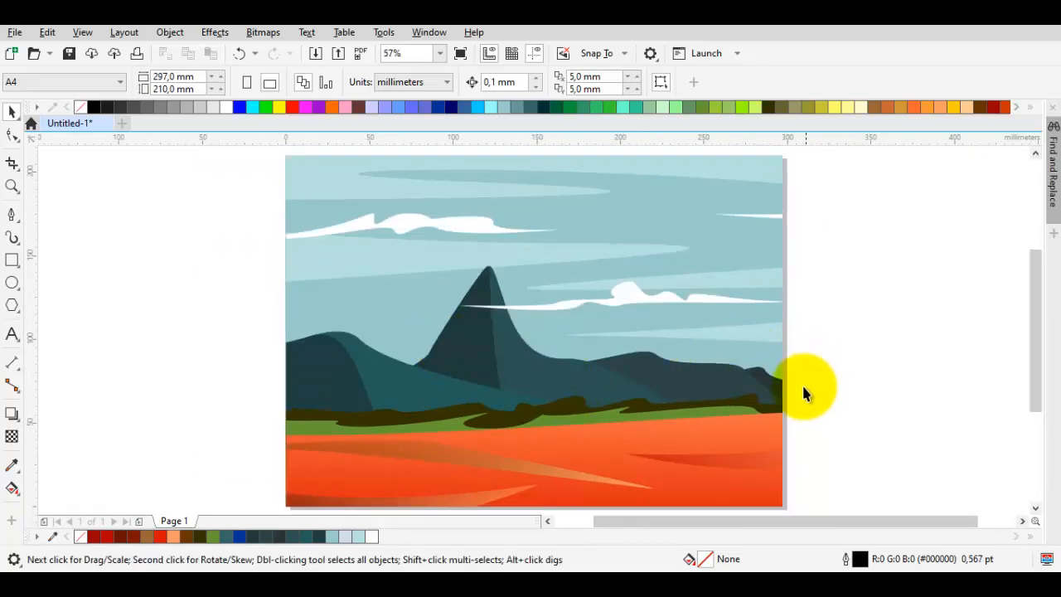